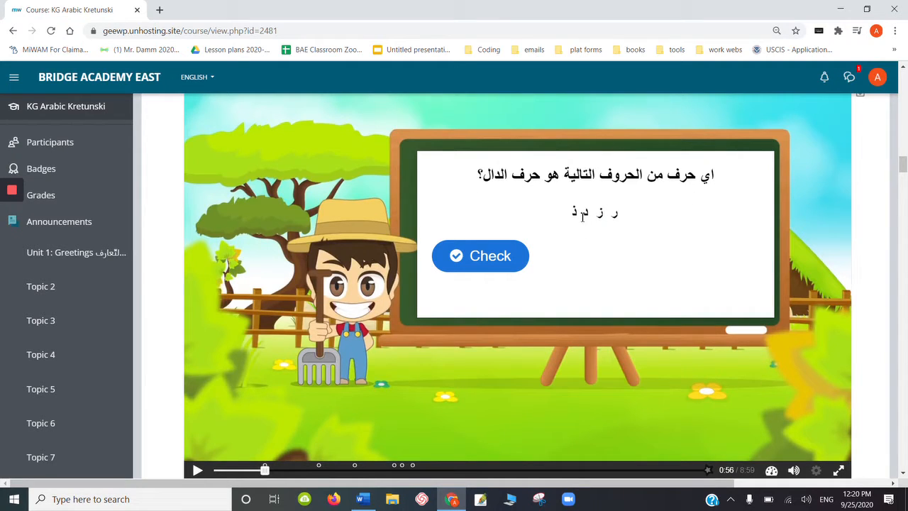
- Try answering the question about the letter Dal with ر, ز and د selected together, check it, and reset the question
{"action": "left_click", "coordinate": [587, 215]}
{"action": "left_click", "coordinate": [613, 214]}
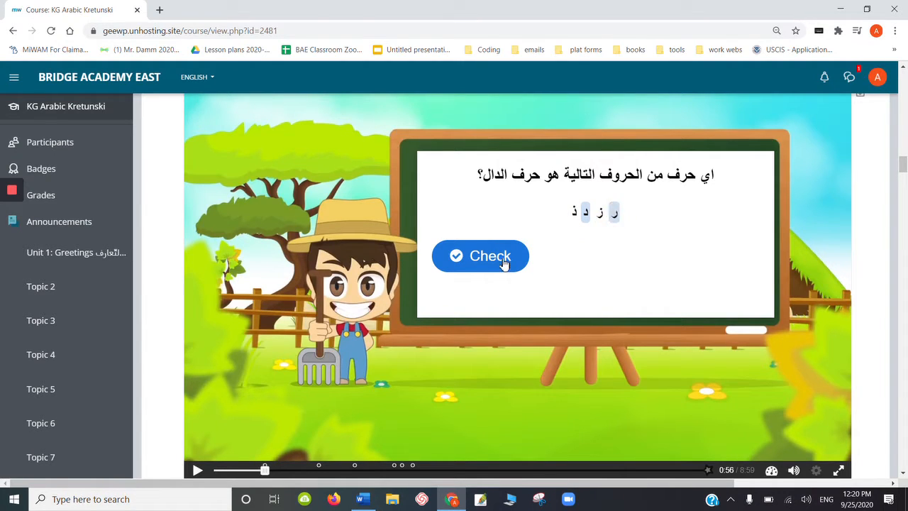
{"action": "left_click", "coordinate": [574, 212]}
{"action": "left_click", "coordinate": [602, 223]}
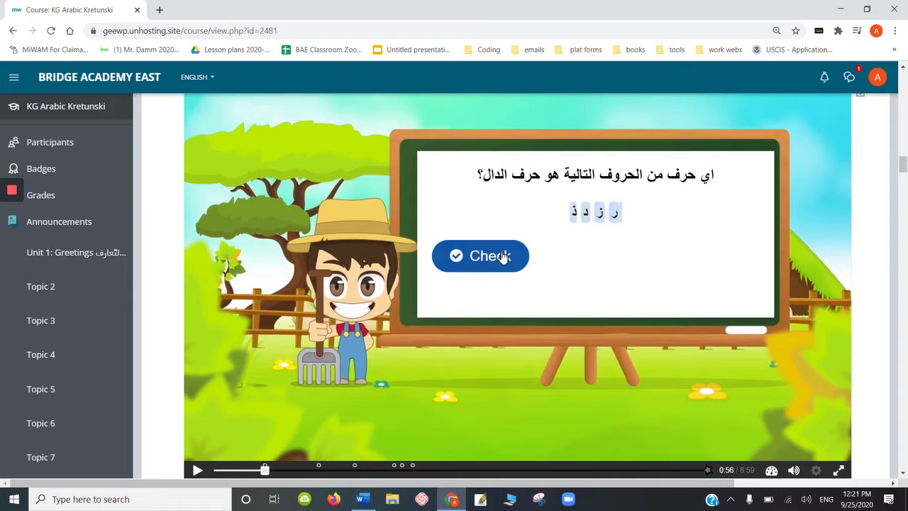
{"action": "left_click", "coordinate": [616, 216]}
{"action": "left_click", "coordinate": [573, 213]}
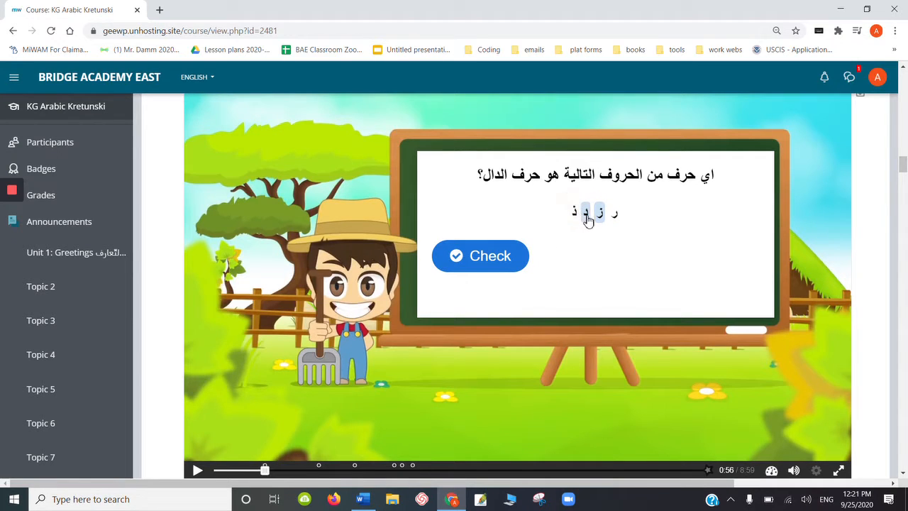
{"action": "left_click", "coordinate": [616, 216]}
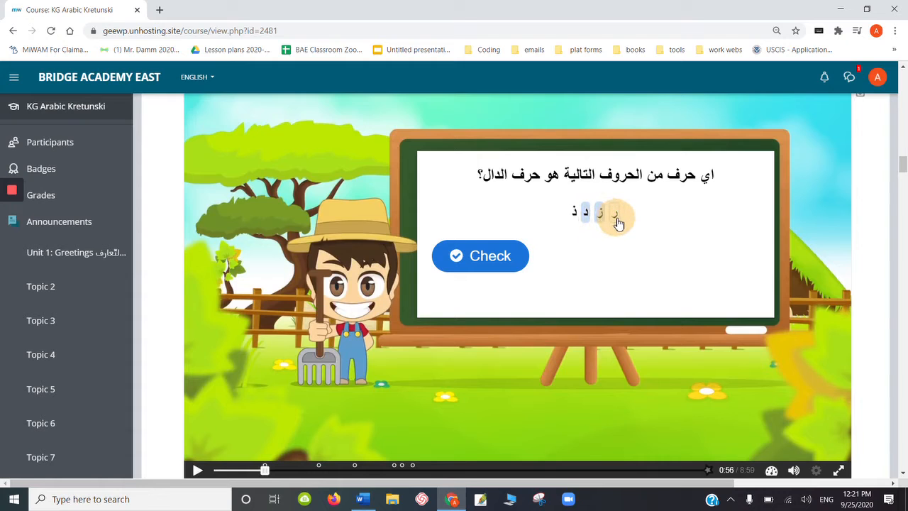
{"action": "left_click", "coordinate": [514, 259]}
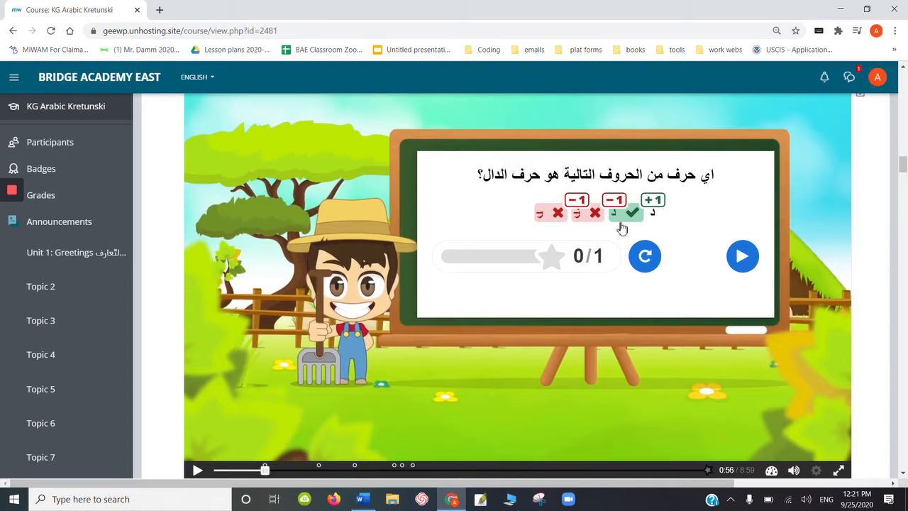
{"action": "left_click", "coordinate": [646, 257]}
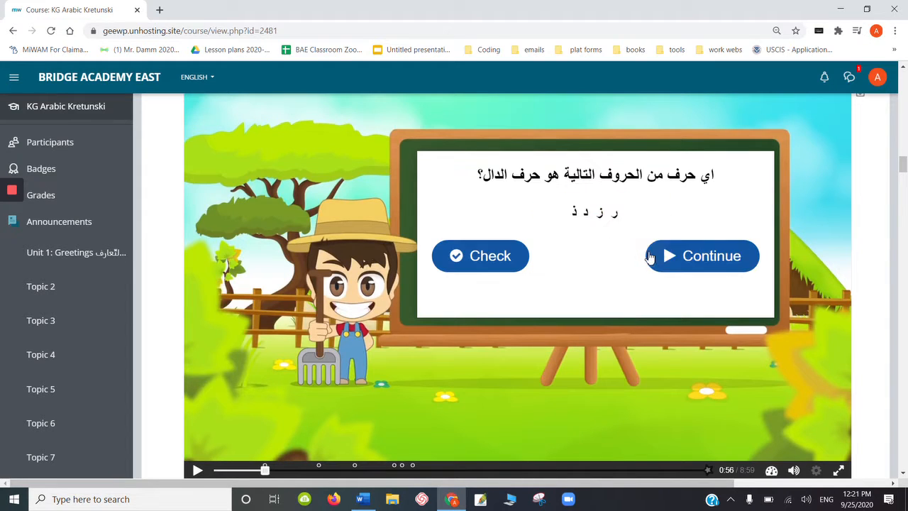
- Answer the Dal letter question with only د, check it, and continue the video from just before the second question marker
{"action": "left_click", "coordinate": [587, 216]}
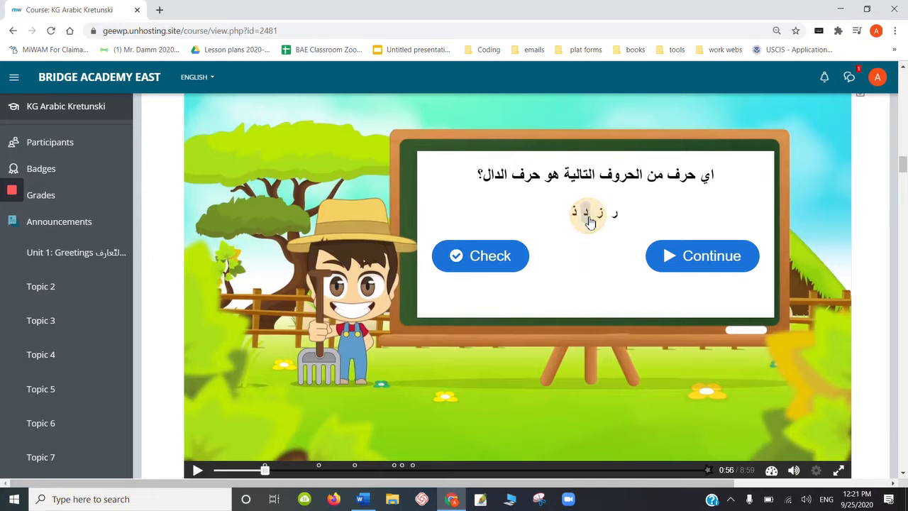
{"action": "left_click", "coordinate": [504, 264]}
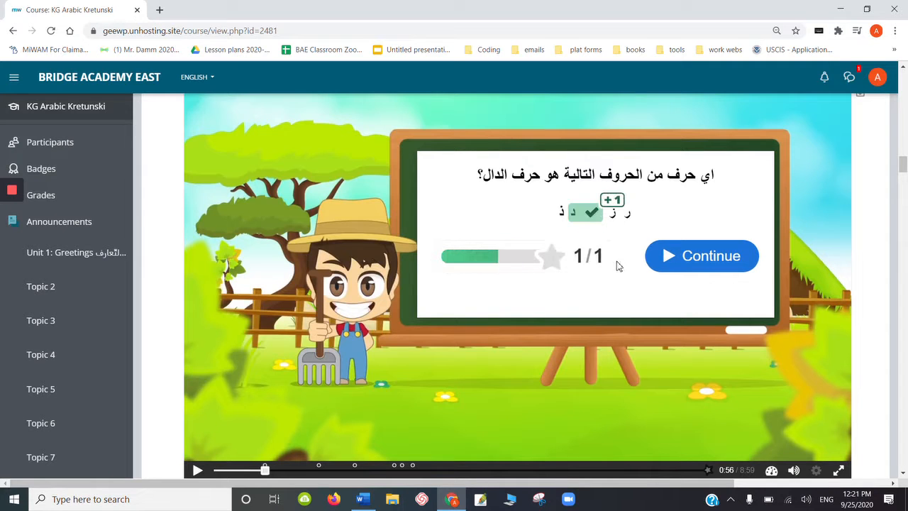
{"action": "left_click", "coordinate": [687, 257]}
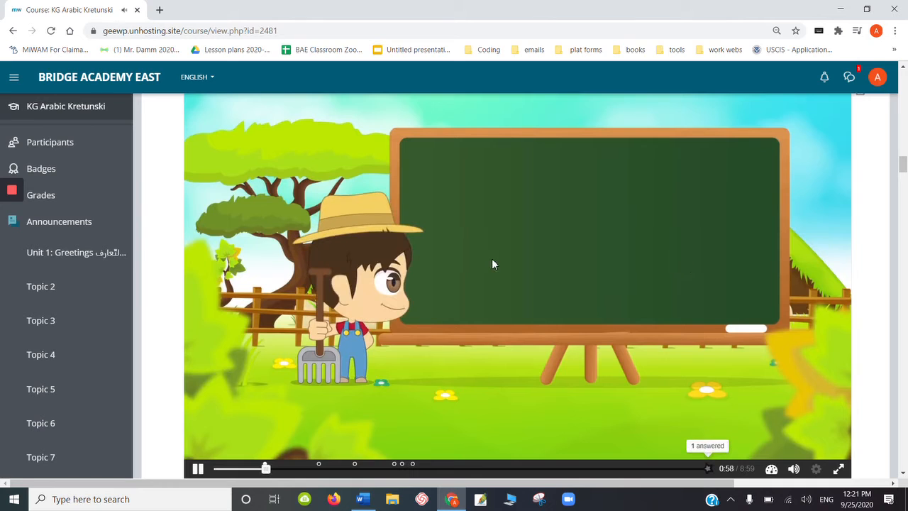
{"action": "left_click", "coordinate": [313, 470]}
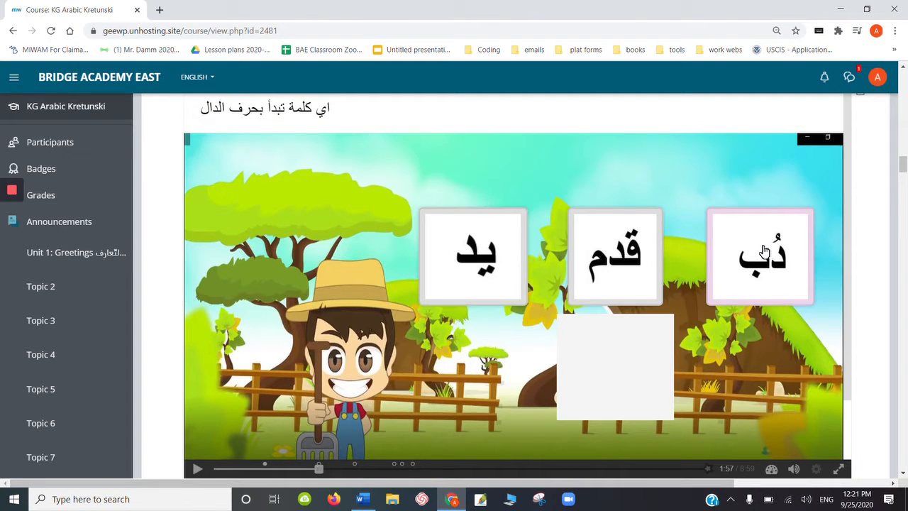
- Try placing the word يد in the empty box as the word starting with Dal, check it, and reset the question
{"action": "mouse_move", "coordinate": [631, 258]}
{"action": "left_mouse_down"}
{"action": "mouse_move", "coordinate": [622, 372]}
{"action": "mouse_move", "coordinate": [621, 248]}
{"action": "left_mouse_up"}
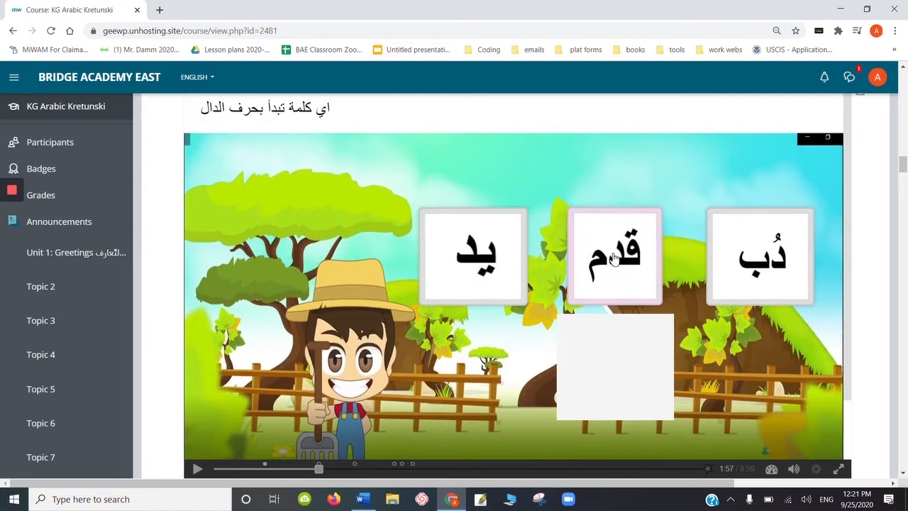
{"action": "left_click_drag", "start_coordinate": [496, 264], "coordinate": [635, 385]}
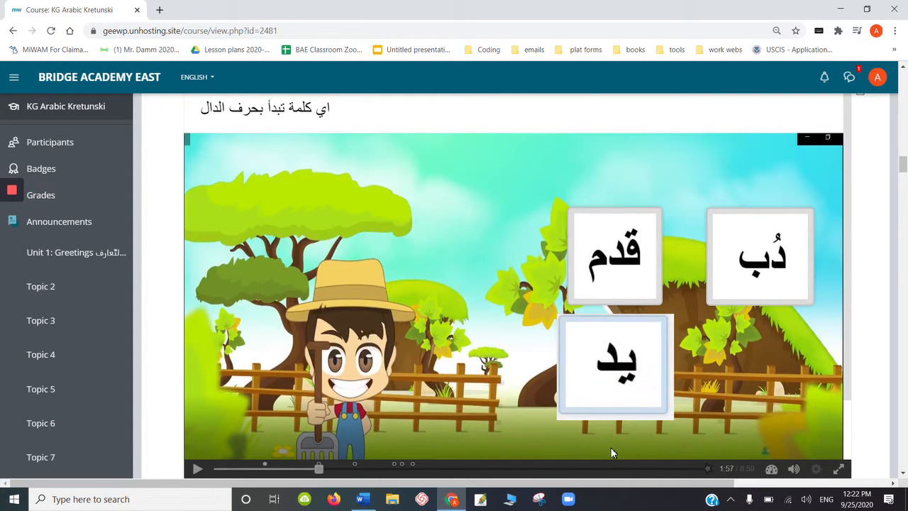
{"action": "scroll", "coordinate": [852, 284], "scroll_direction": "down", "scroll_amount": 1}
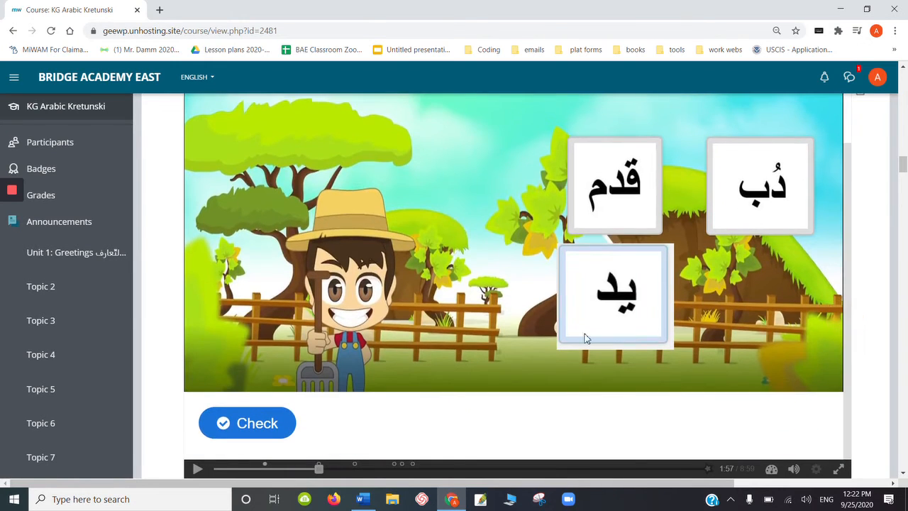
{"action": "left_click", "coordinate": [274, 422]}
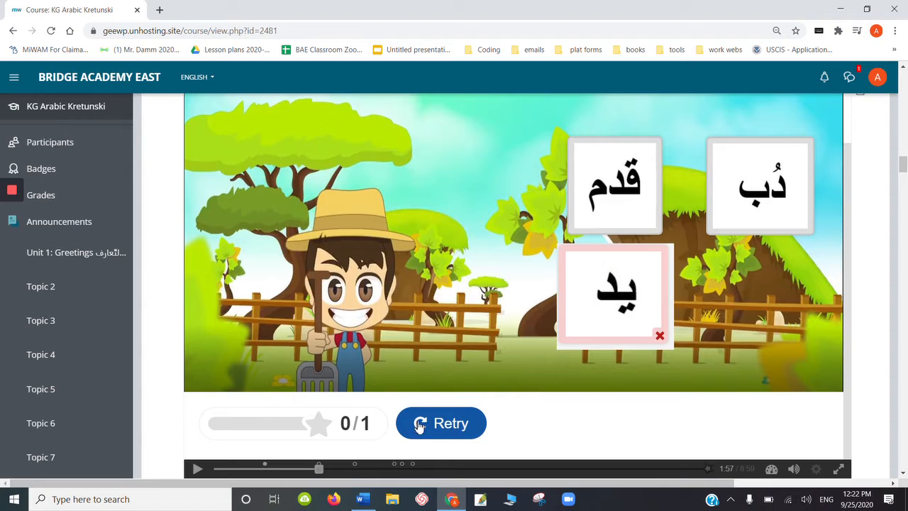
{"action": "left_click", "coordinate": [469, 423]}
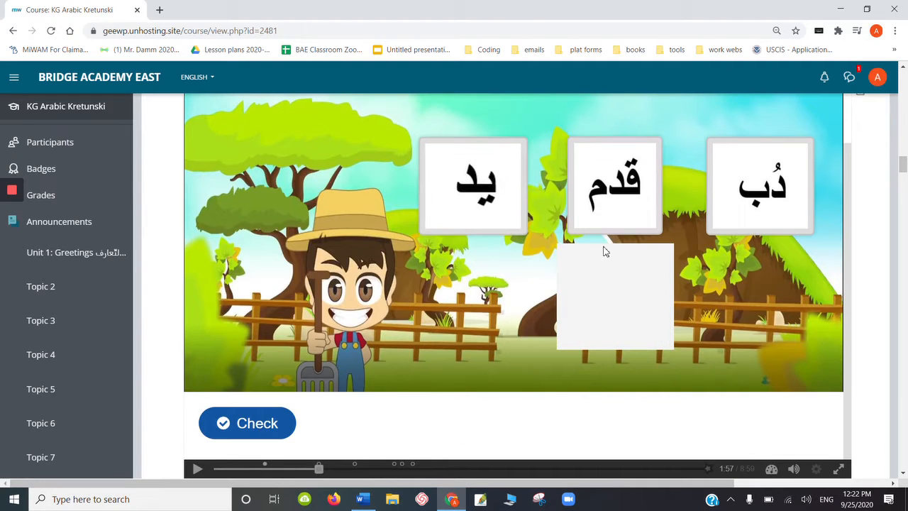
- Try placing the word قدم in the empty box as the word starting with Dal, check it, and reset the question
{"action": "left_click_drag", "start_coordinate": [631, 192], "coordinate": [617, 304]}
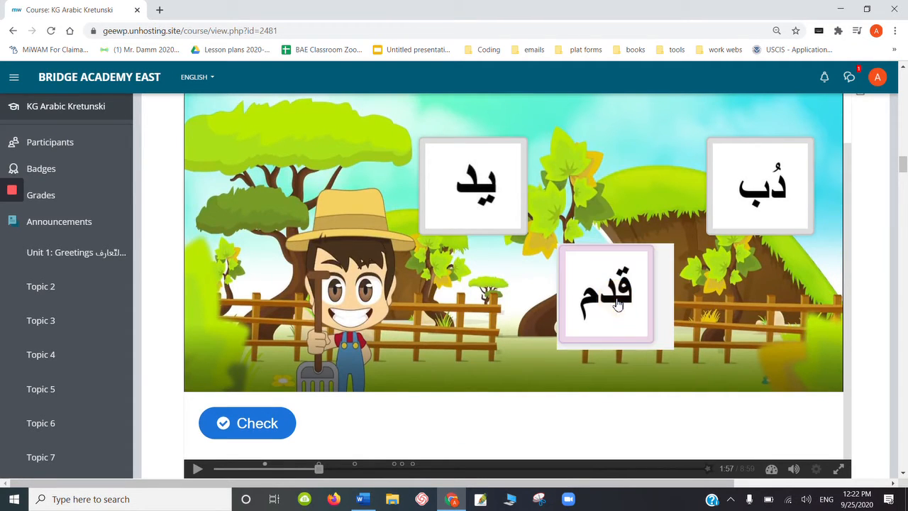
{"action": "left_click", "coordinate": [264, 421]}
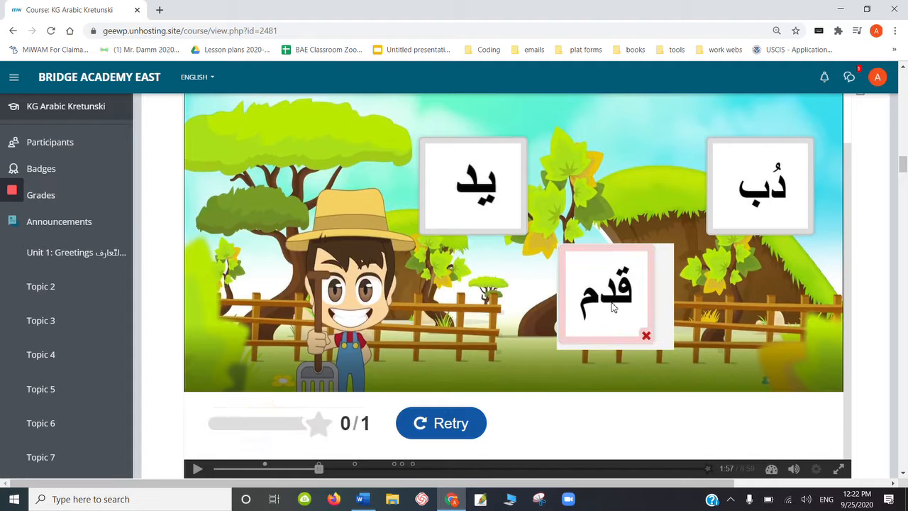
{"action": "left_click", "coordinate": [465, 432]}
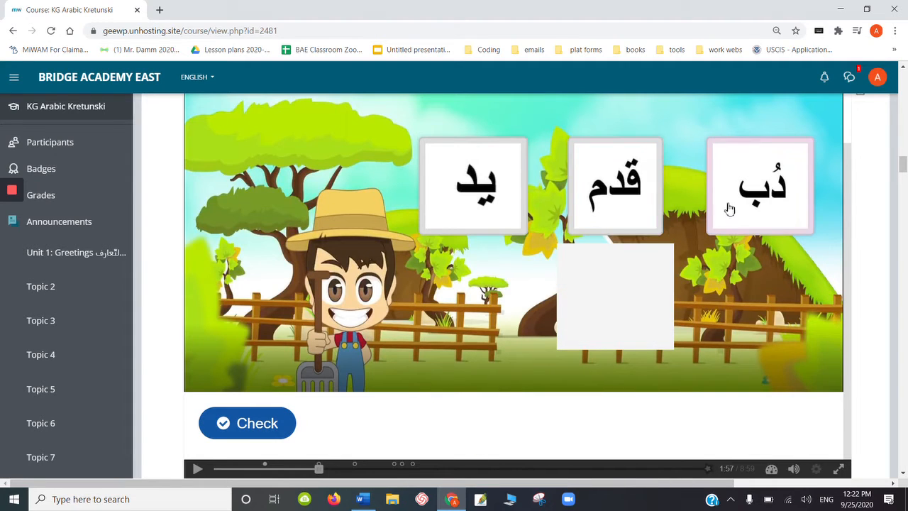
- Place دُب in the empty box, check the answer, and continue the video from just before the third question marker
{"action": "left_click_drag", "start_coordinate": [735, 197], "coordinate": [589, 315]}
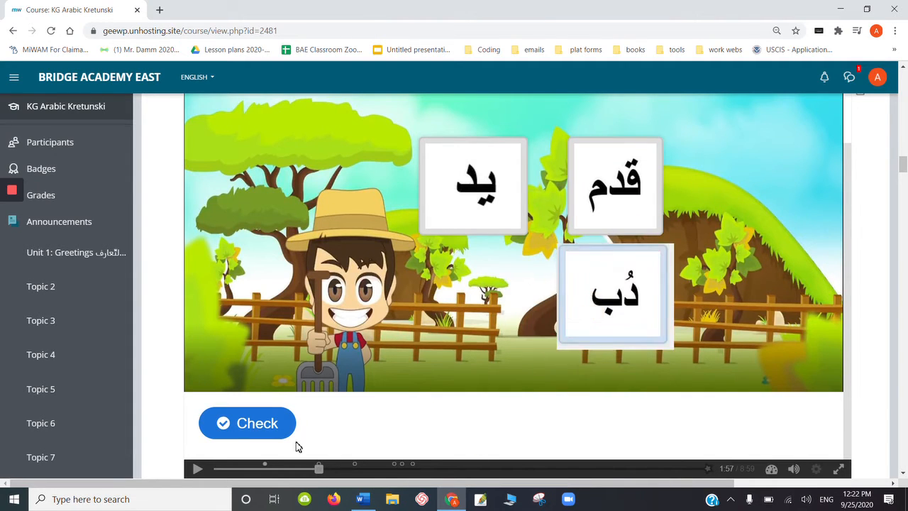
{"action": "left_click", "coordinate": [266, 435]}
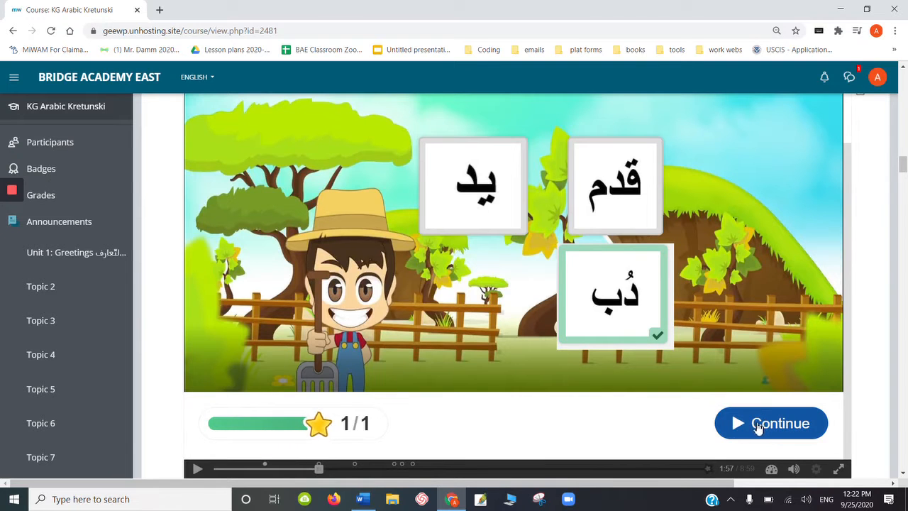
{"action": "left_click", "coordinate": [751, 426]}
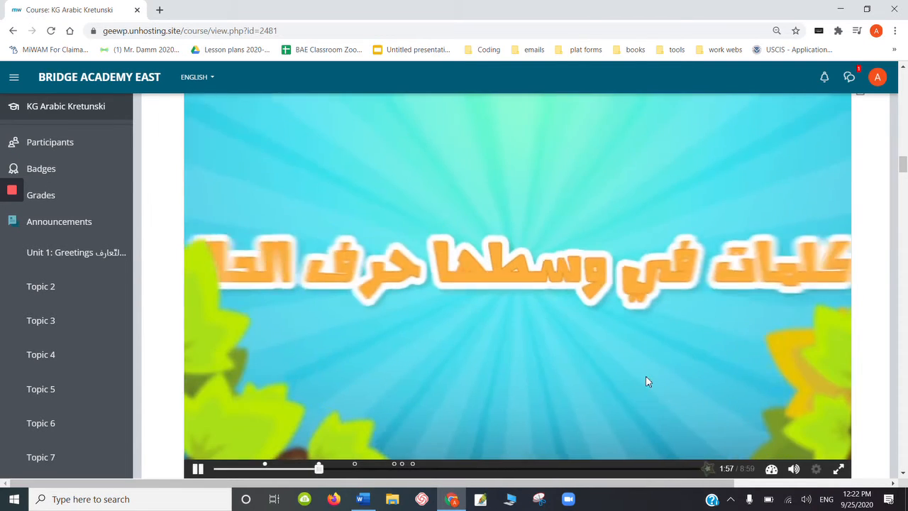
{"action": "left_click", "coordinate": [349, 470]}
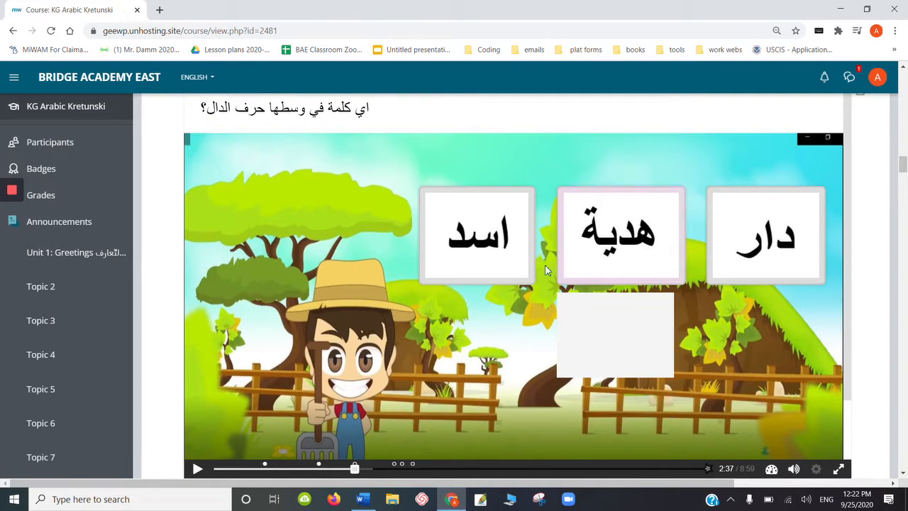
- Answer which word has Dal in the middle with هدية, check it, and continue the video from just before the fourth question marker
{"action": "left_click", "coordinate": [619, 231]}
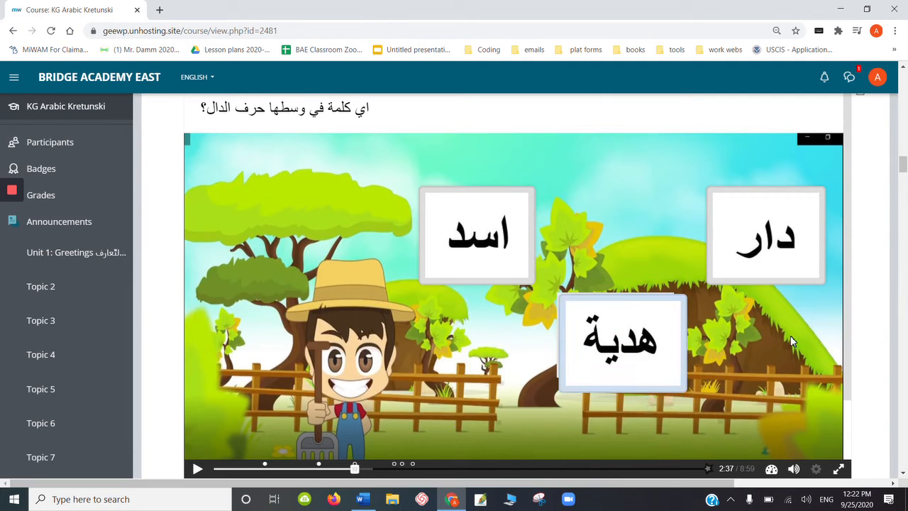
{"action": "left_click_drag", "start_coordinate": [848, 296], "coordinate": [851, 371]}
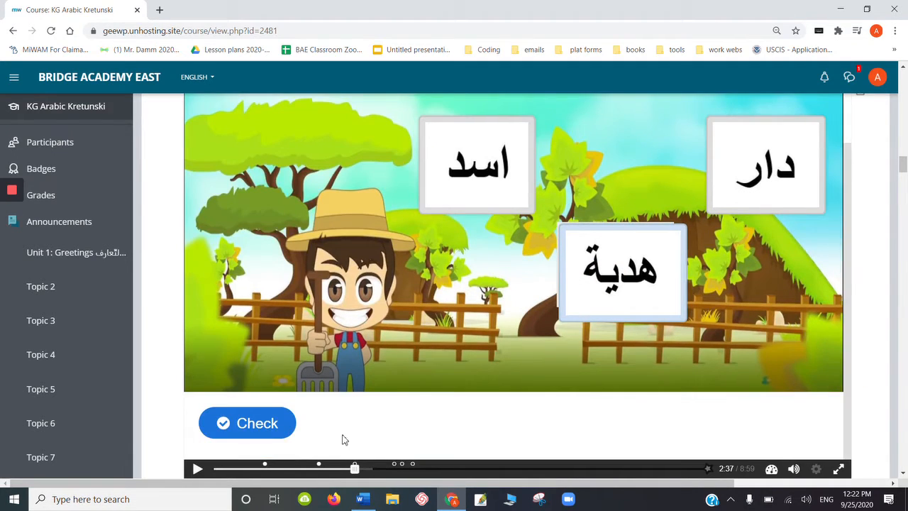
{"action": "left_click", "coordinate": [277, 423]}
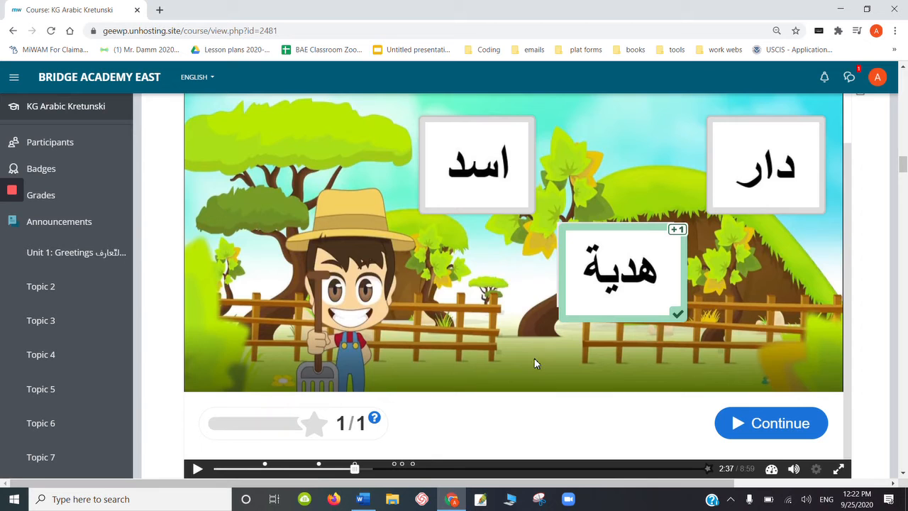
{"action": "left_click", "coordinate": [740, 425]}
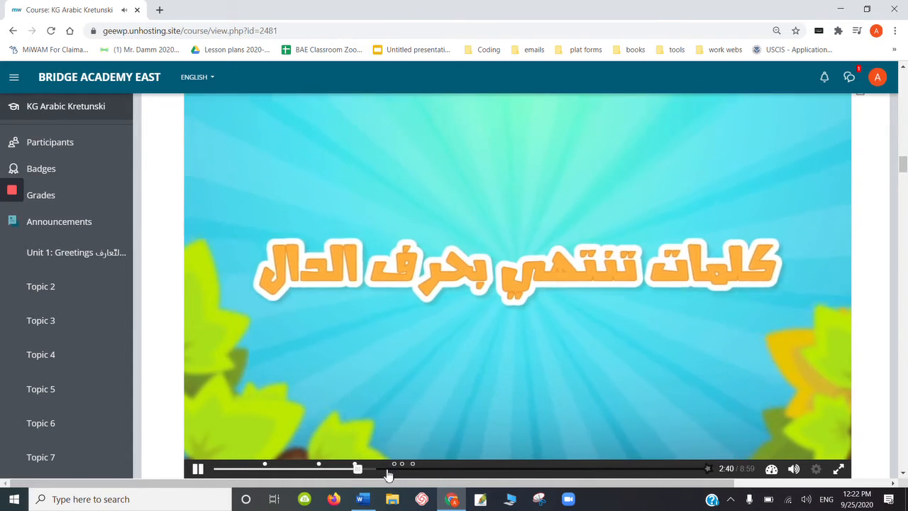
{"action": "left_click", "coordinate": [388, 470]}
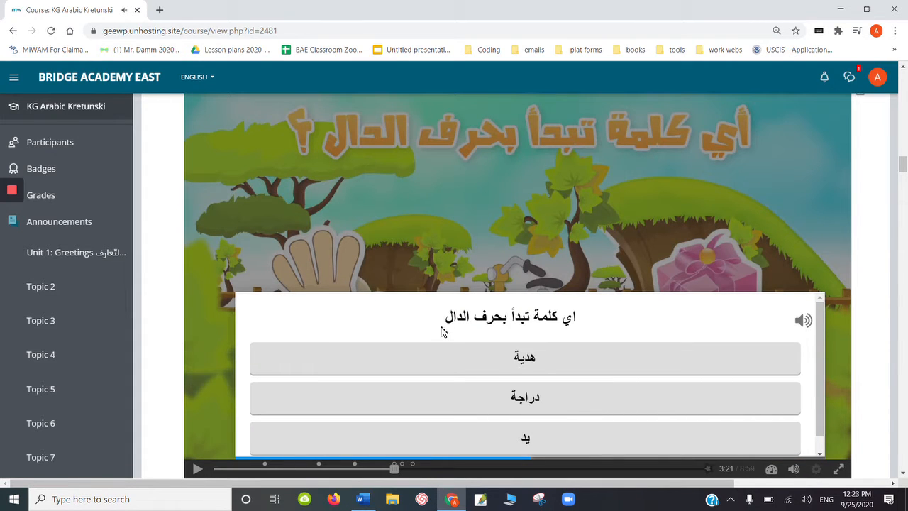
- Try هدية as the word starting with Dal, retry the question with دراجة, and continue the video
{"action": "left_click", "coordinate": [536, 371]}
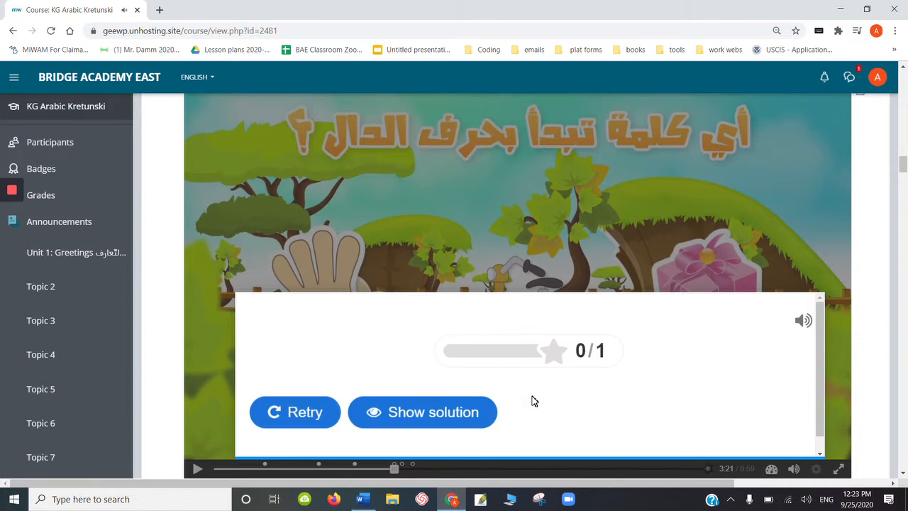
{"action": "left_click", "coordinate": [298, 411]}
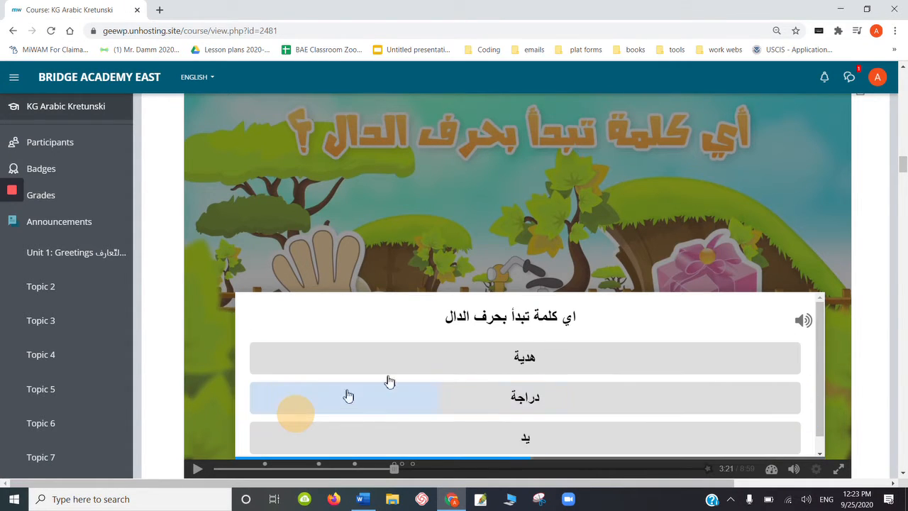
{"action": "left_click", "coordinate": [348, 396]}
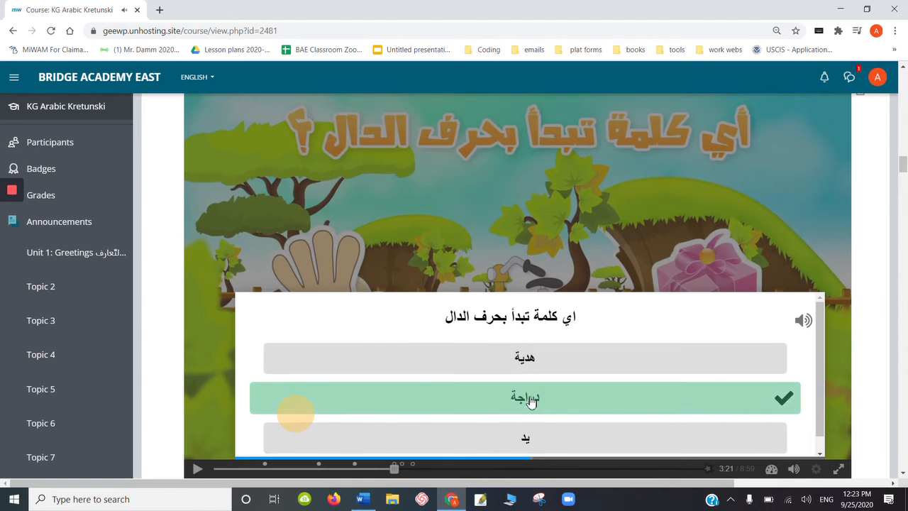
{"action": "left_click", "coordinate": [533, 399]}
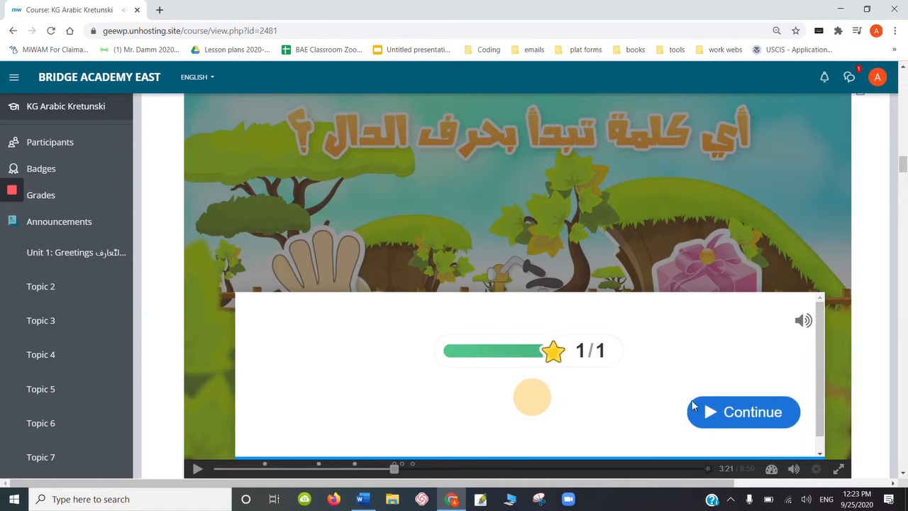
{"action": "left_click", "coordinate": [731, 414]}
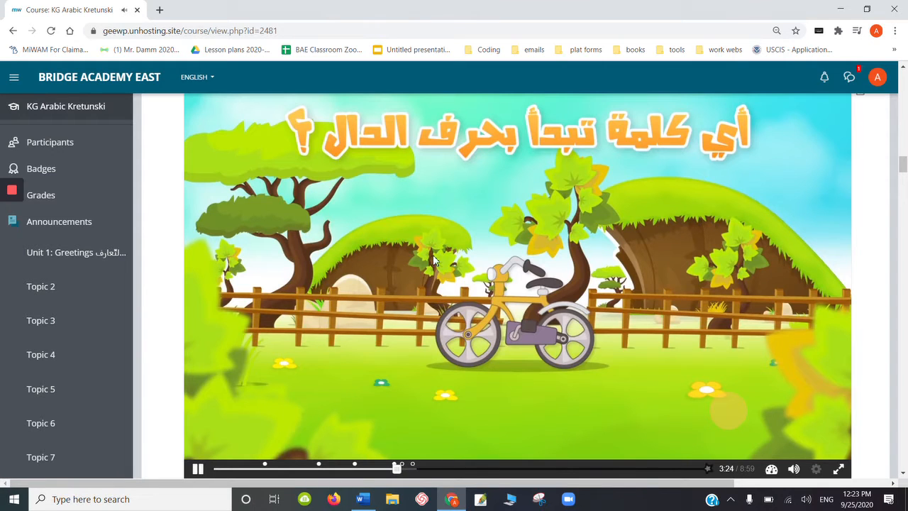
- Pause the lesson video and open a new browser tab
{"action": "left_click", "coordinate": [198, 470]}
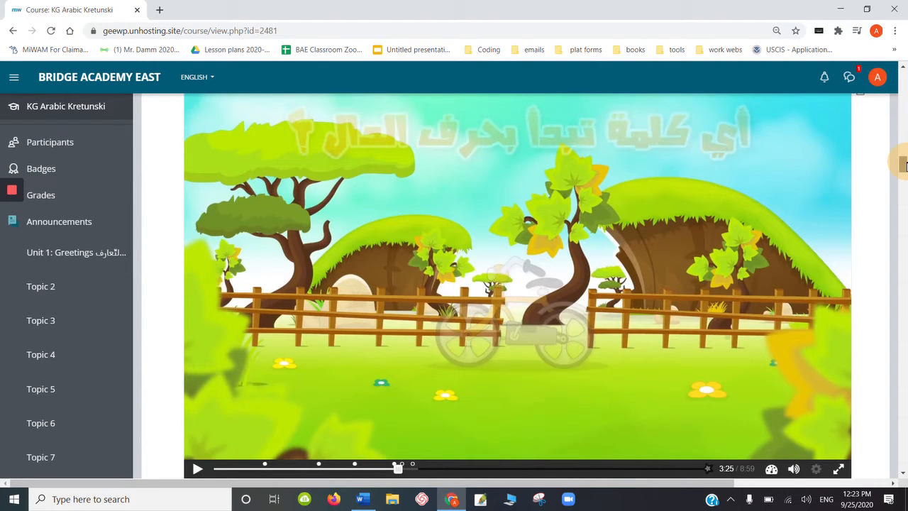
{"action": "left_click_drag", "start_coordinate": [906, 167], "coordinate": [906, 166]}
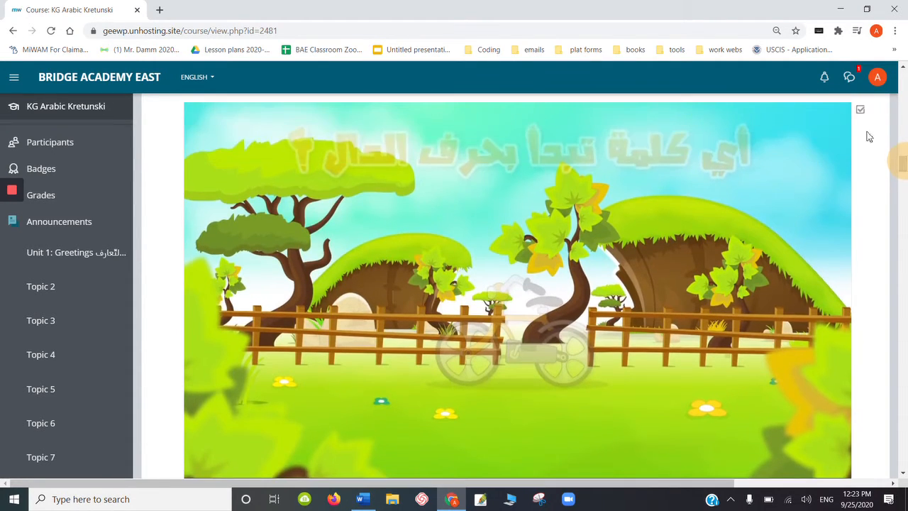
{"action": "left_click", "coordinate": [159, 10]}
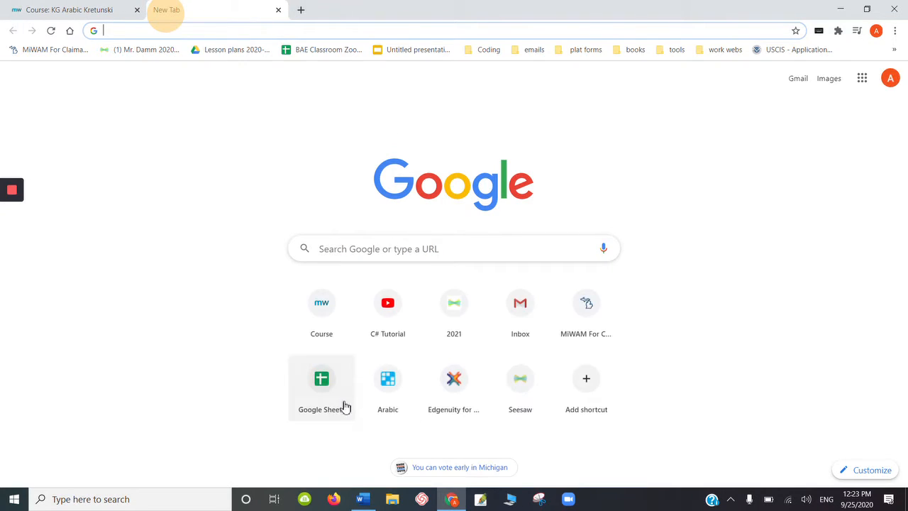
- Switch to 4K Video Downloader to show its download list, and minimize its window
{"action": "left_click", "coordinate": [305, 499]}
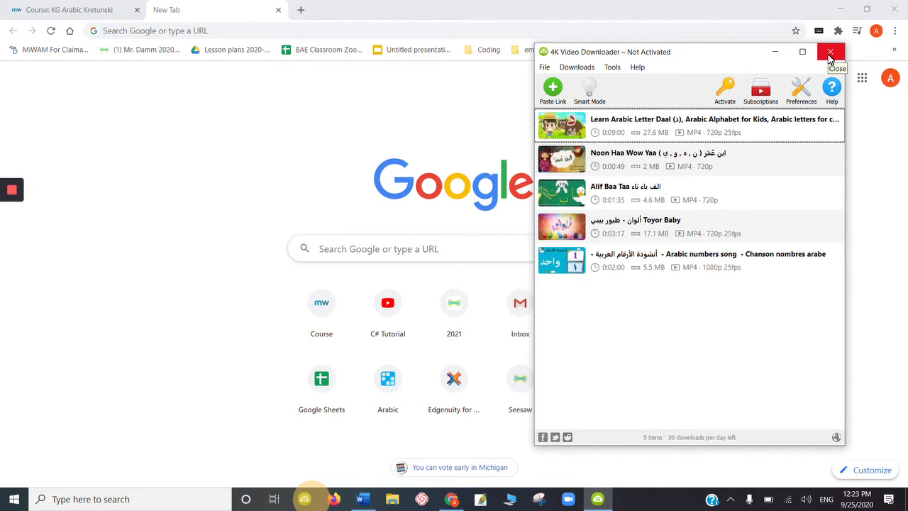
{"action": "left_click", "coordinate": [831, 52]}
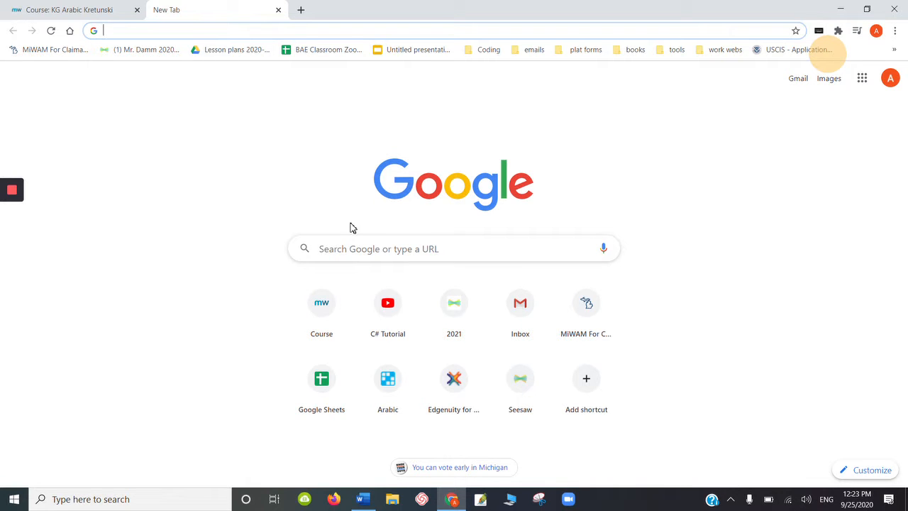
{"action": "left_click", "coordinate": [234, 30]}
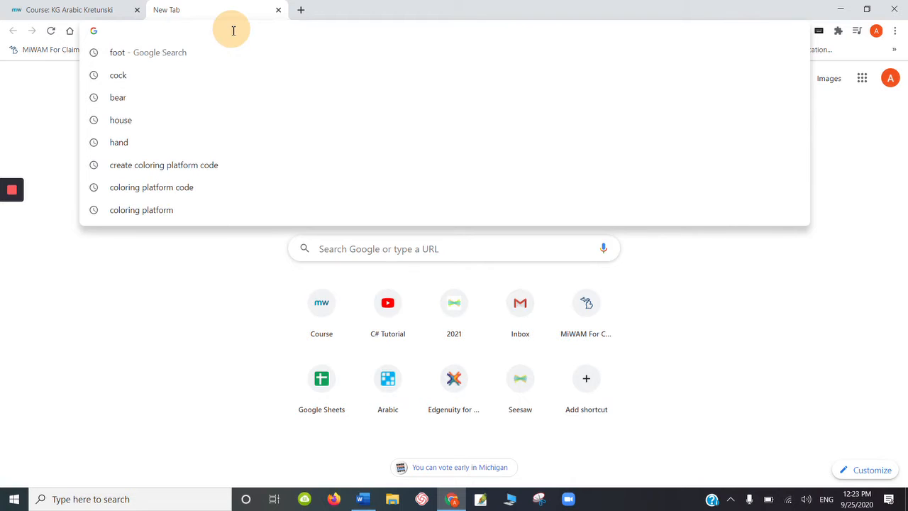
{"action": "left_click", "coordinate": [305, 499]}
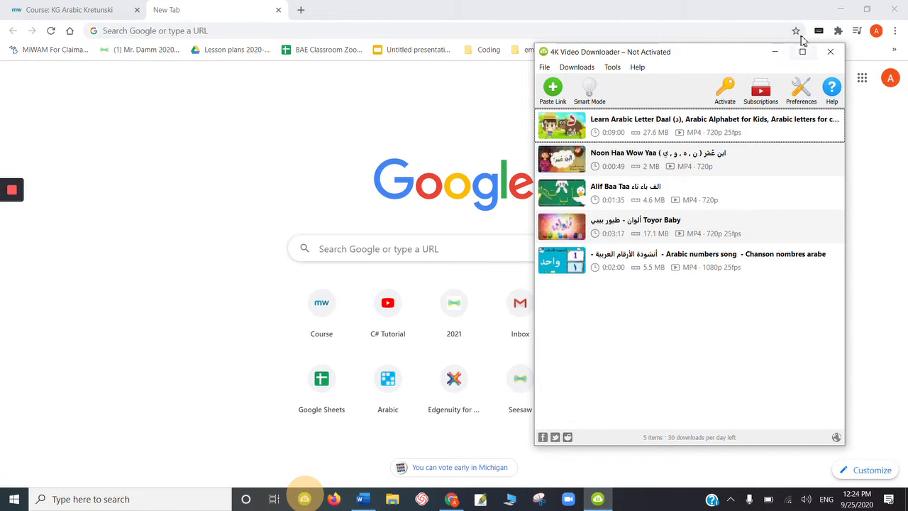
{"action": "left_click", "coordinate": [774, 52]}
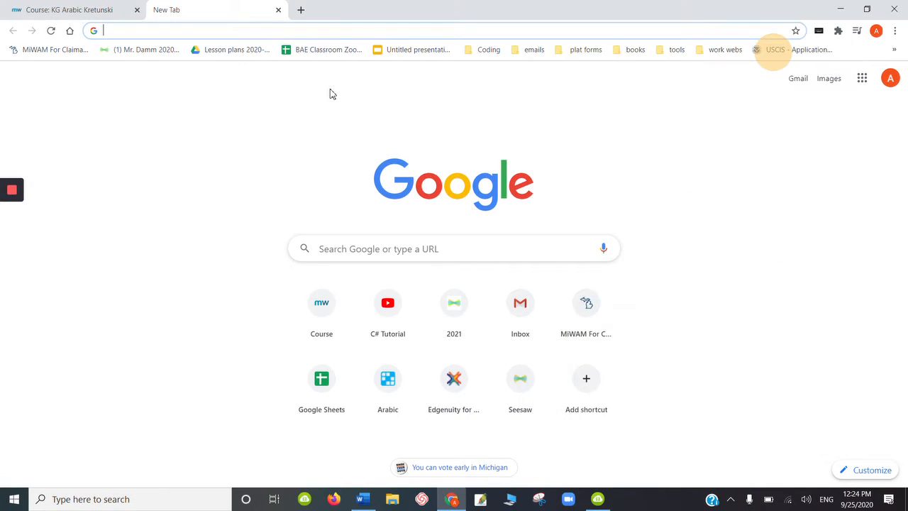
- Search Google for "4k video downloader" and open its product page on 4kdownload.com
{"action": "left_click", "coordinate": [396, 245]}
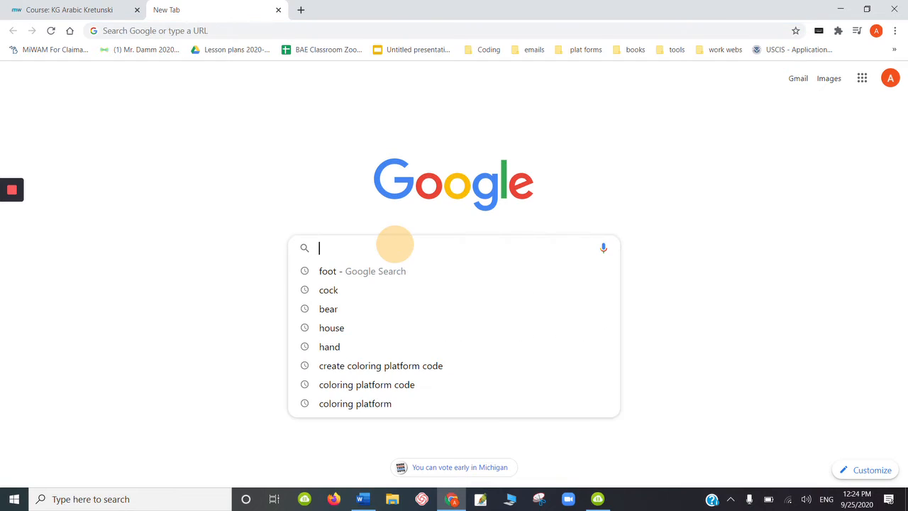
{"action": "type", "text": "4"}
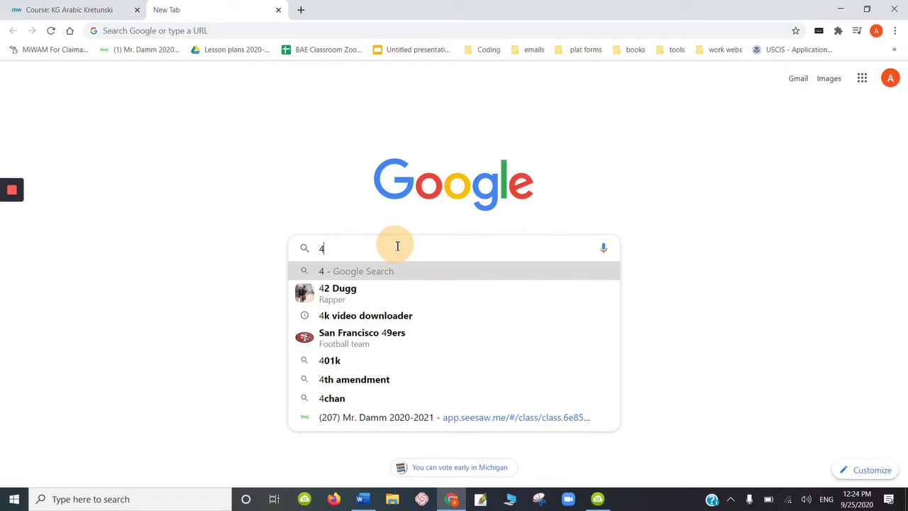
{"action": "type", "text": "k video do"}
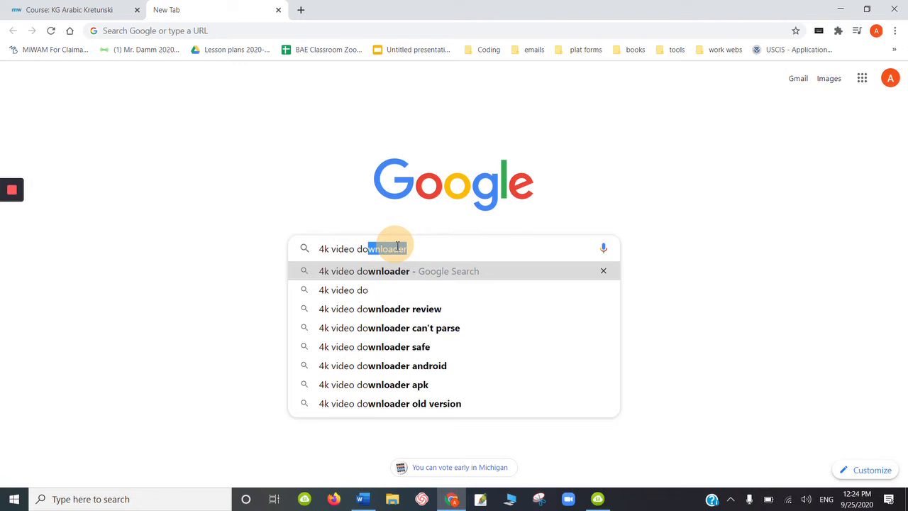
{"action": "left_click", "coordinate": [390, 277]}
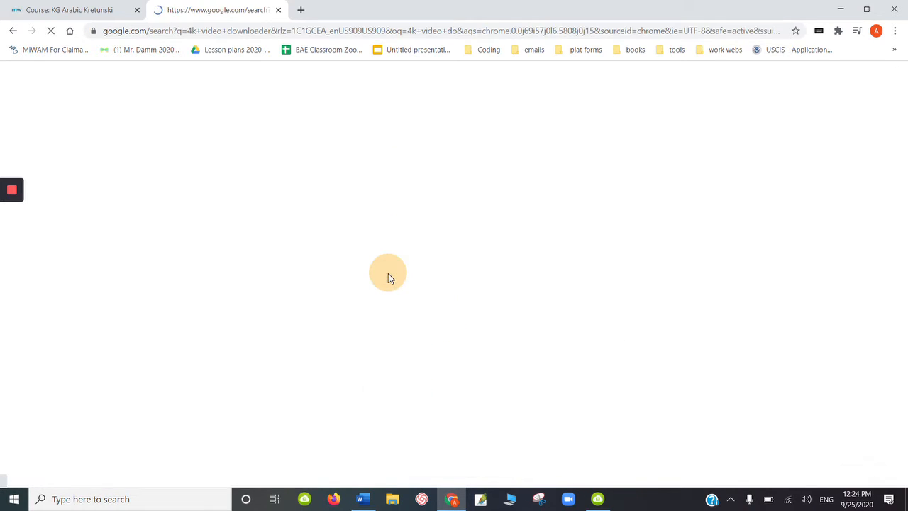
{"action": "left_click", "coordinate": [213, 185]}
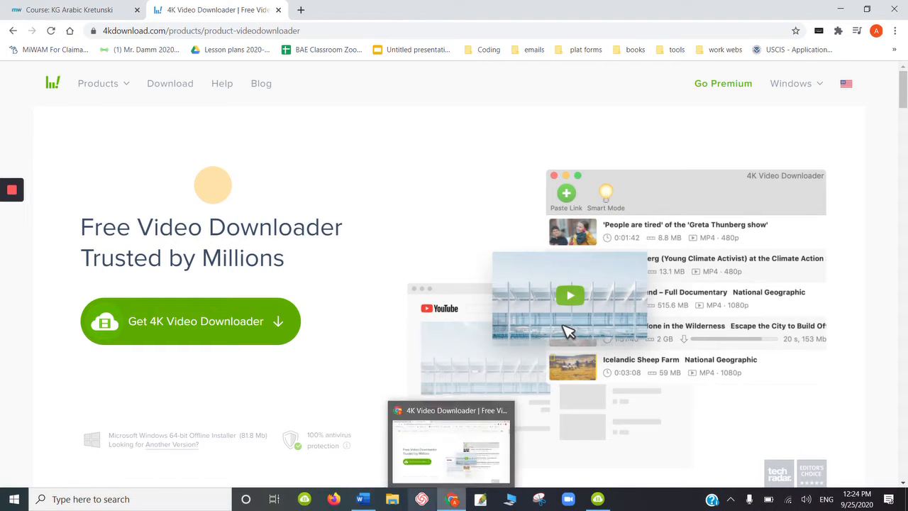
{"action": "mouse_move", "coordinate": [362, 501]}
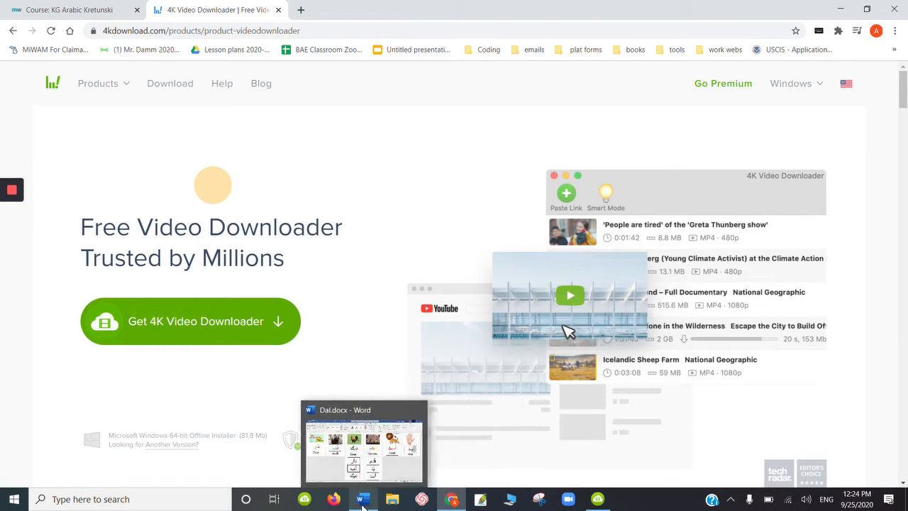
{"action": "left_click", "coordinate": [309, 501]}
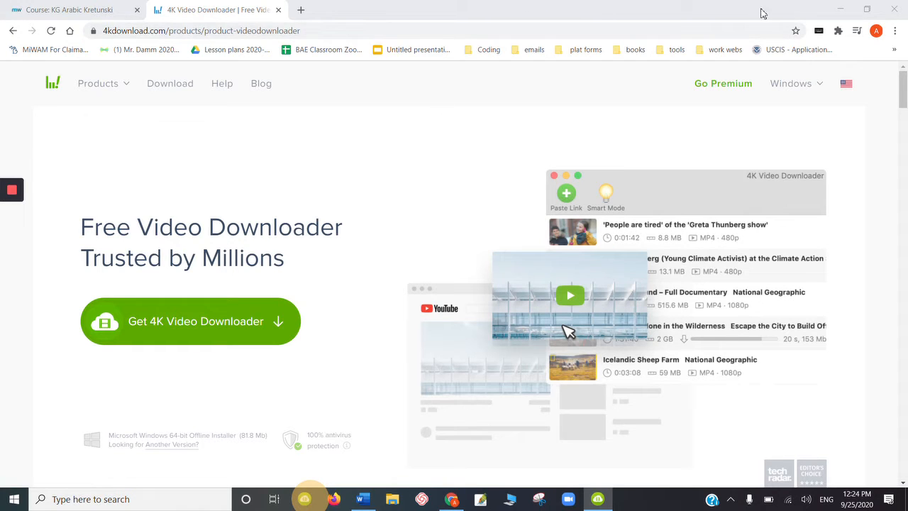
{"action": "left_click", "coordinate": [452, 64]}
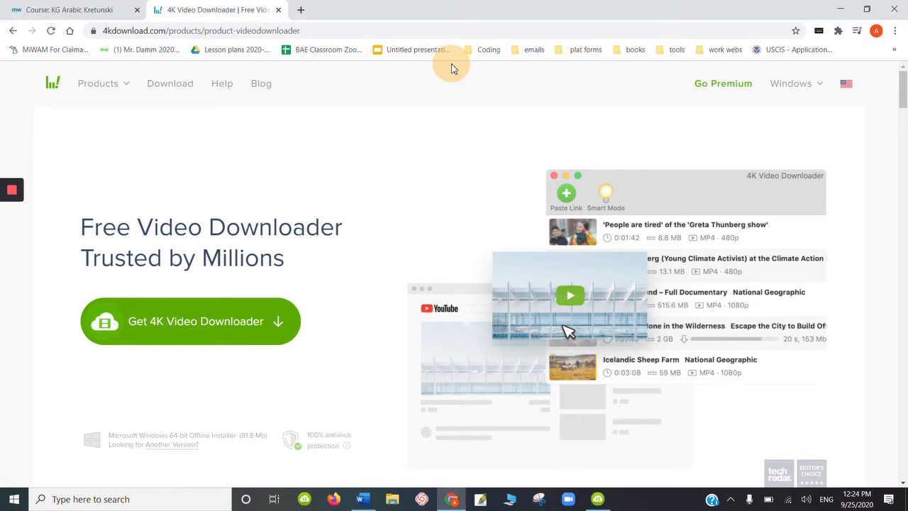
{"action": "left_click", "coordinate": [250, 13]}
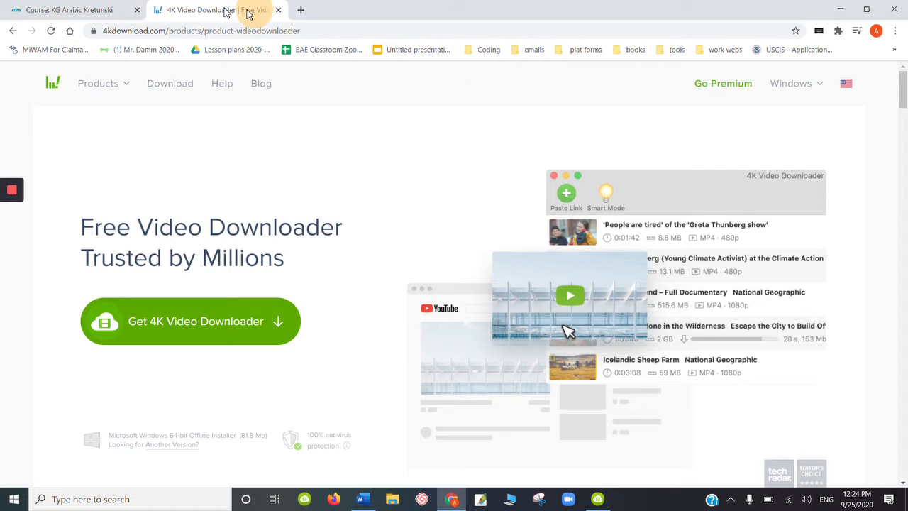
- Open YouTube in a new browser tab through the C# Tutorial shortcut and pause the video
{"action": "left_click", "coordinate": [299, 10]}
{"action": "left_click", "coordinate": [390, 310]}
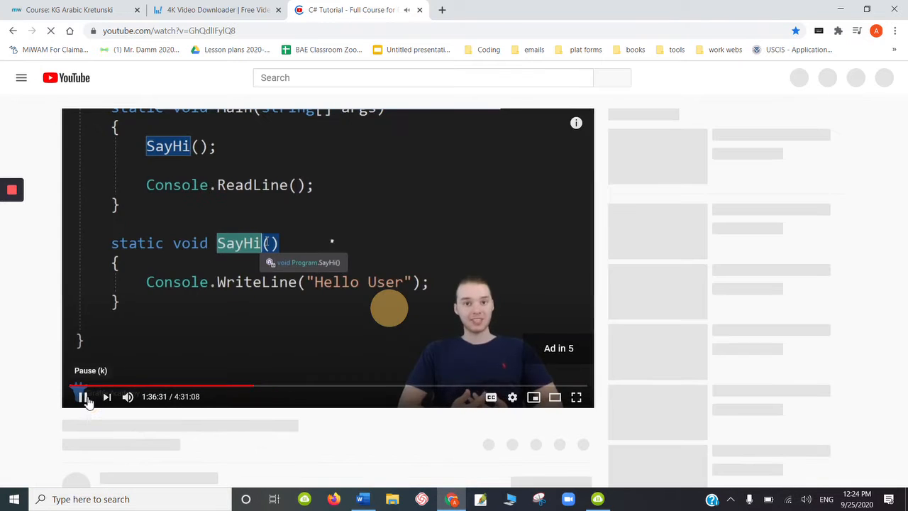
{"action": "left_click", "coordinate": [84, 399]}
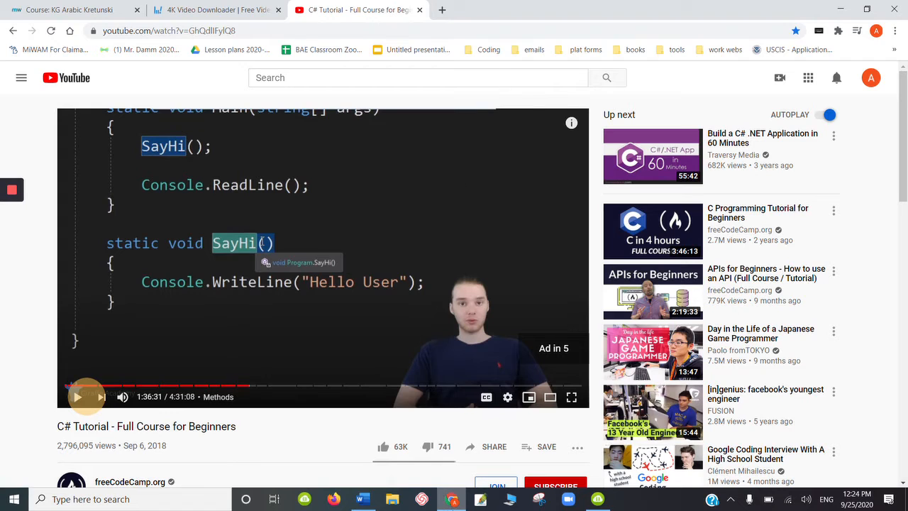
- Search YouTube for سباق الحروف حرف الدال, open the first video about the letters د ذ ر ز, and pause it
{"action": "left_click", "coordinate": [390, 79]}
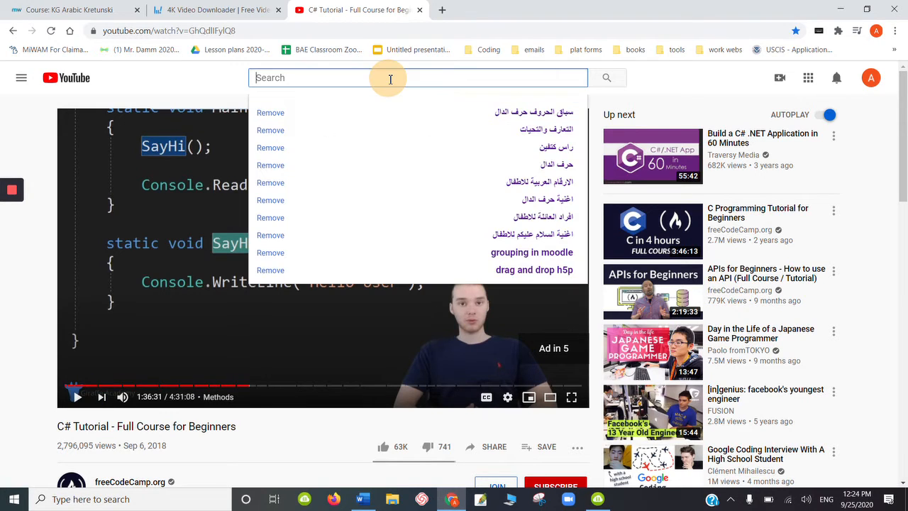
{"action": "left_click", "coordinate": [540, 113]}
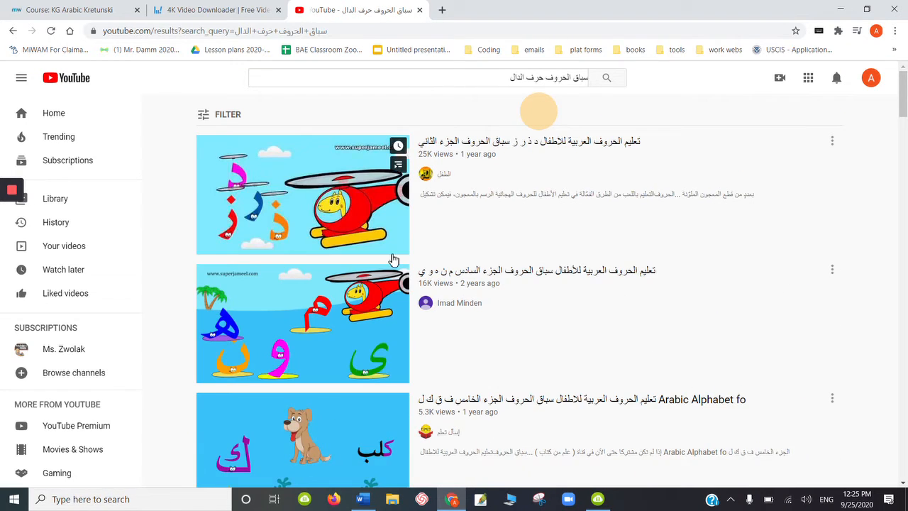
{"action": "left_click", "coordinate": [325, 204]}
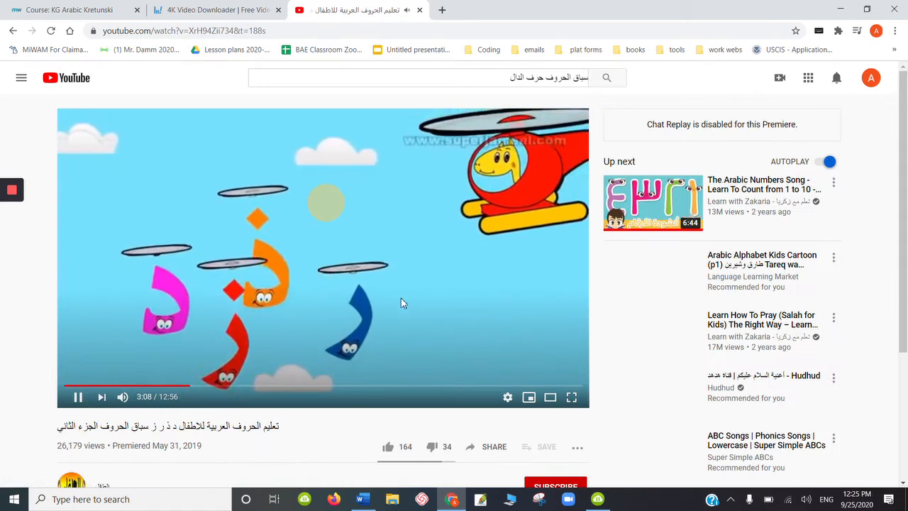
{"action": "left_click", "coordinate": [323, 226]}
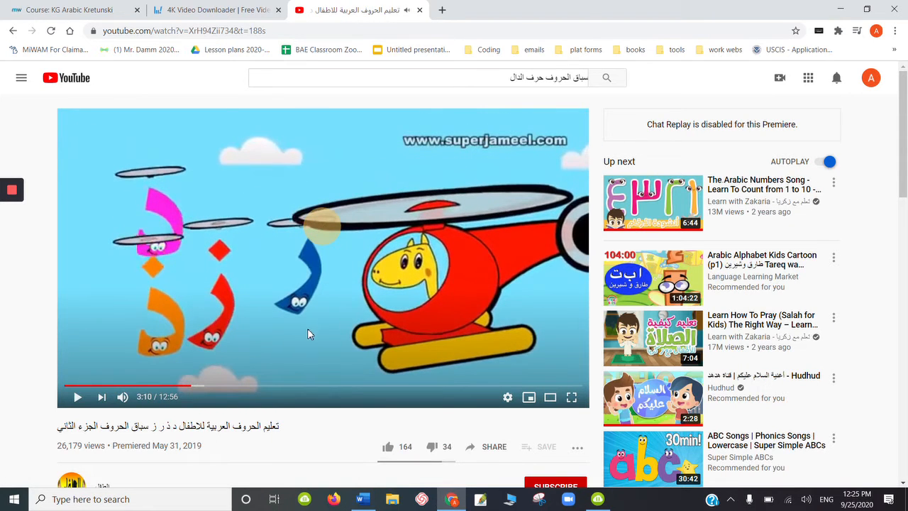
- Copy the YouTube video's address and paste the link into 4K Video Downloader
{"action": "left_click", "coordinate": [241, 31]}
{"action": "right_click", "coordinate": [244, 33]}
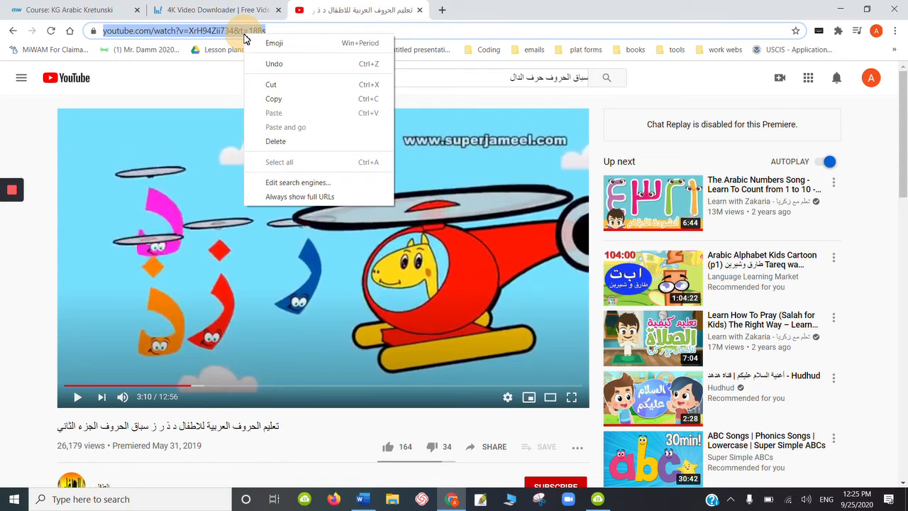
{"action": "left_click", "coordinate": [273, 98]}
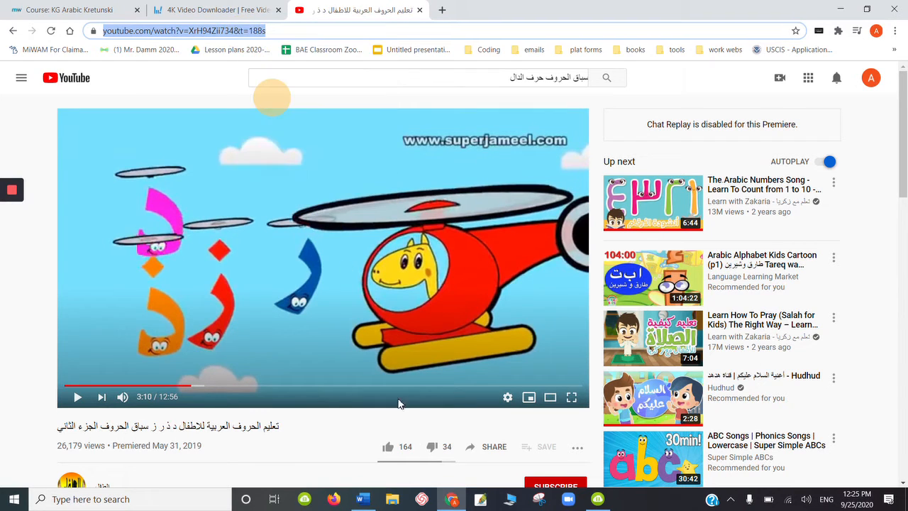
{"action": "left_click", "coordinate": [305, 500]}
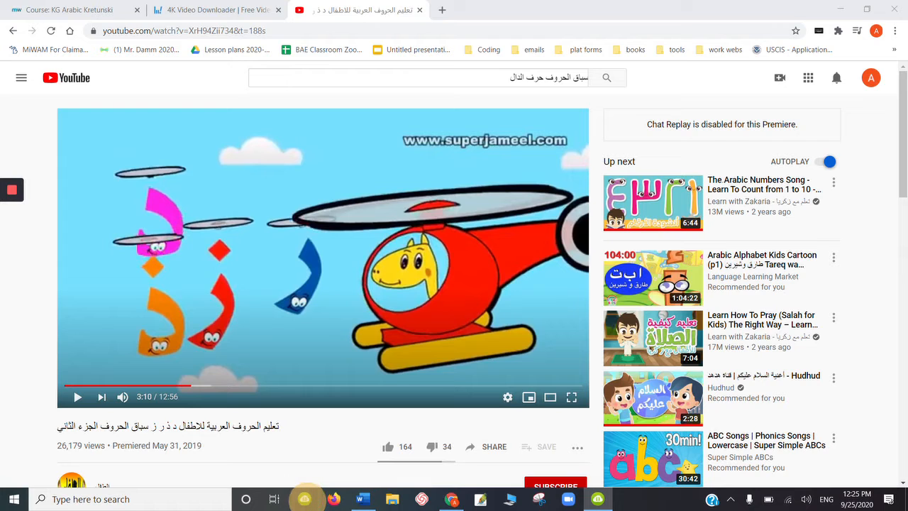
{"action": "left_click", "coordinate": [599, 499]}
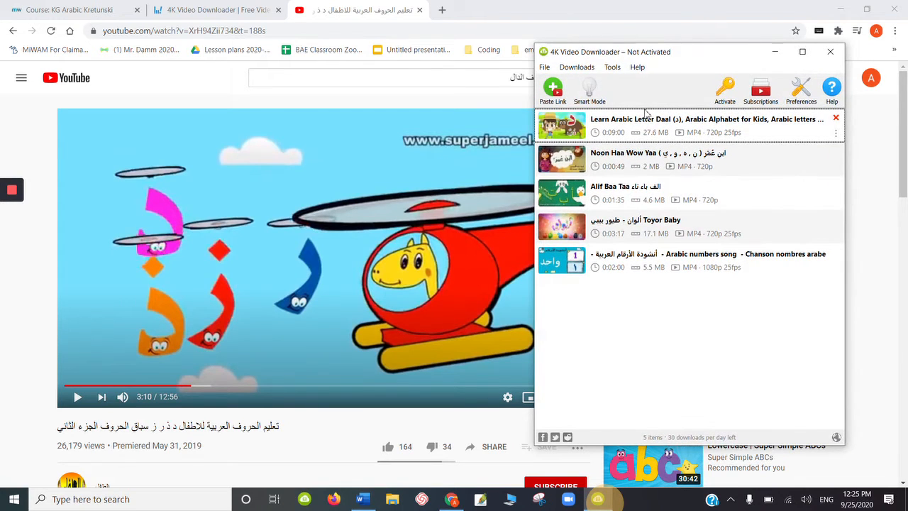
{"action": "left_click", "coordinate": [555, 90]}
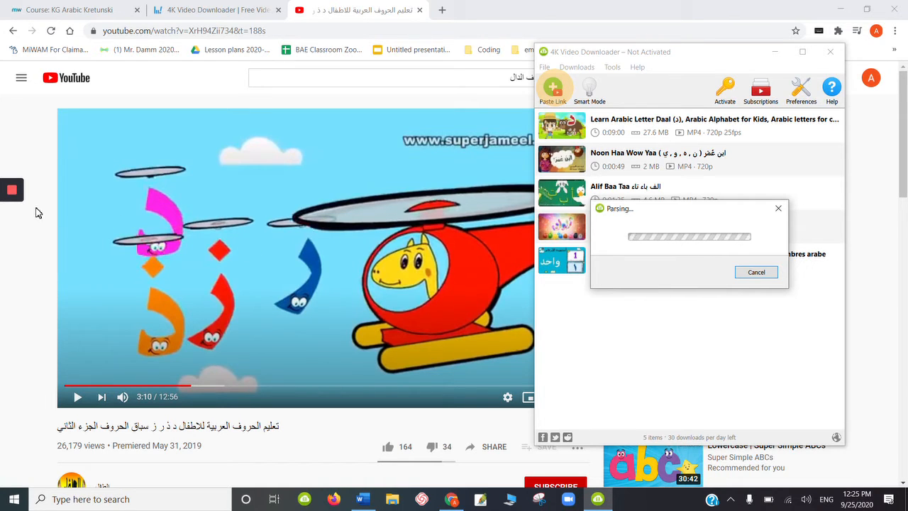
- Download the clip as an MP4 video in Normal Quality 360p
{"action": "mouse_move", "coordinate": [14, 191]}
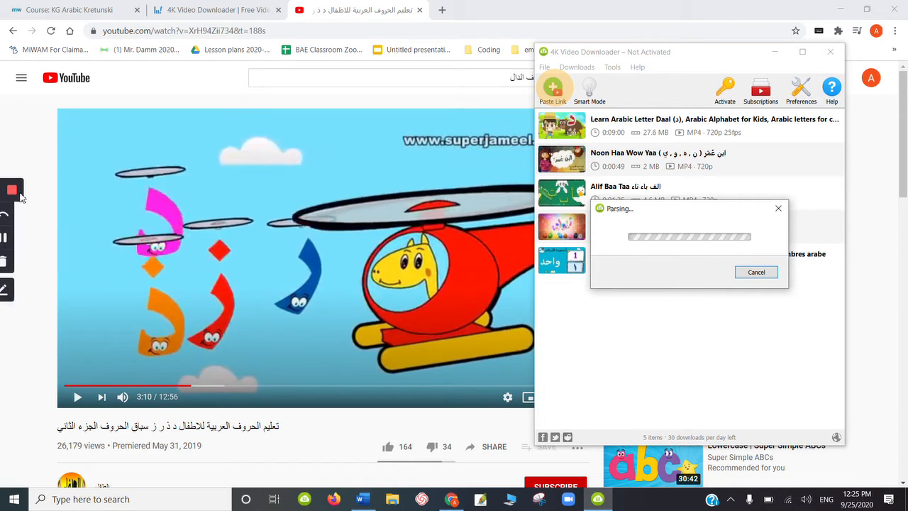
{"action": "left_click", "coordinate": [12, 240]}
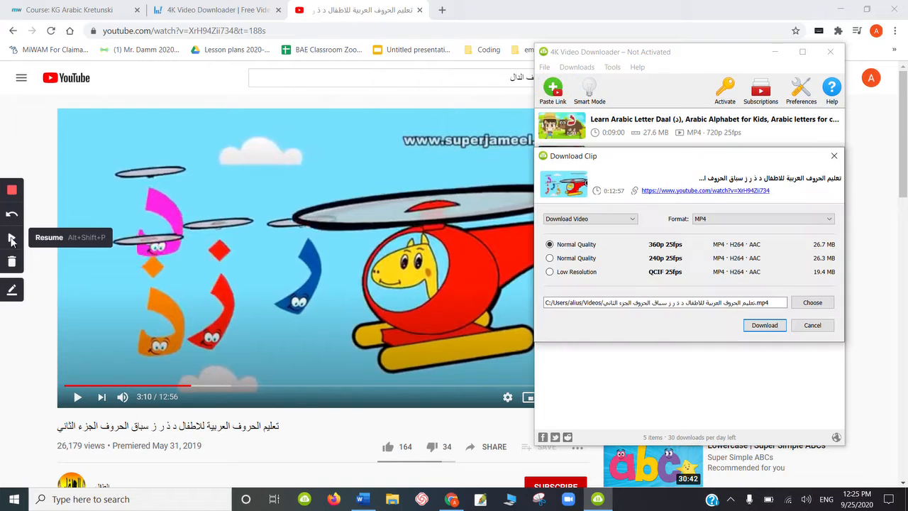
{"action": "left_click", "coordinate": [12, 240]}
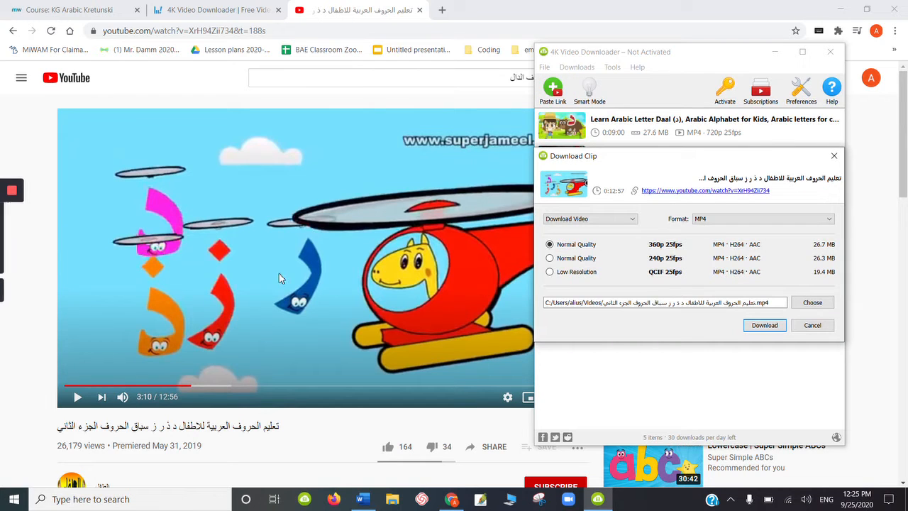
{"action": "left_click", "coordinate": [765, 326]}
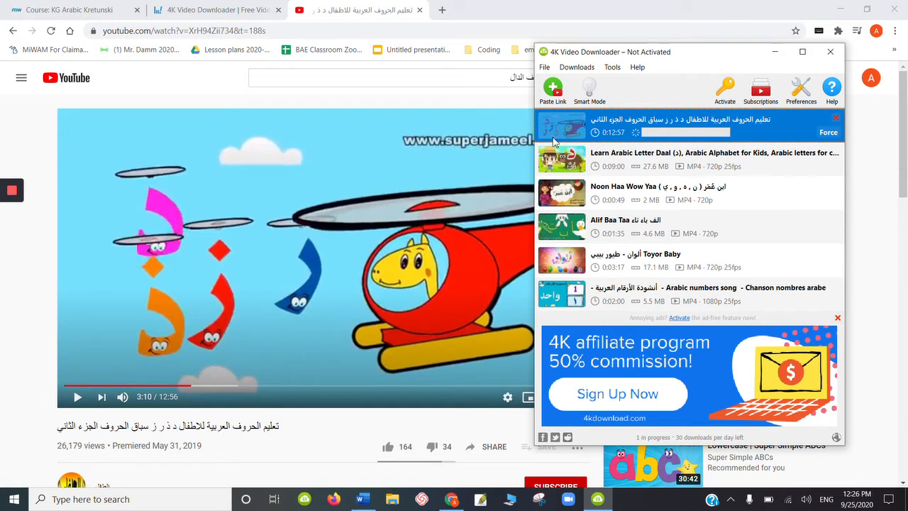
- Show the downloaded letters video in its folder and view the Videos folder under This PC
{"action": "mouse_move", "coordinate": [12, 205]}
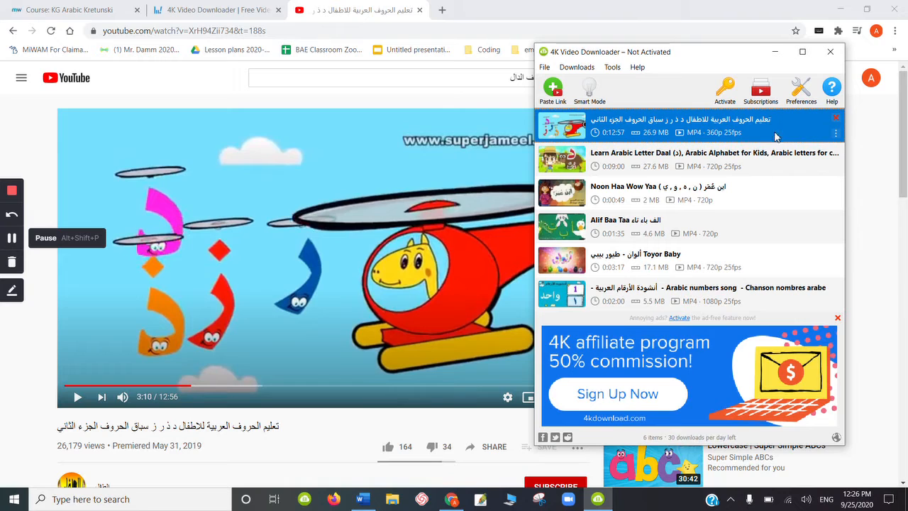
{"action": "right_click", "coordinate": [838, 137]}
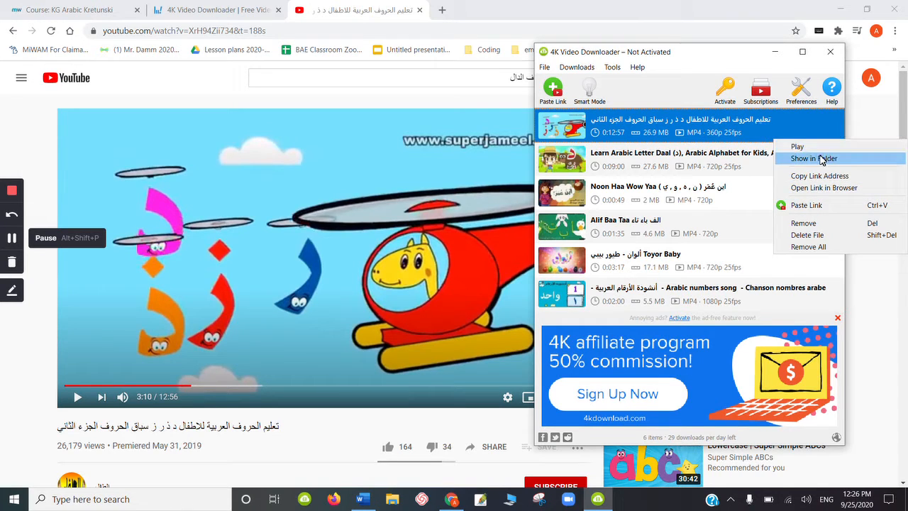
{"action": "left_click", "coordinate": [816, 159]}
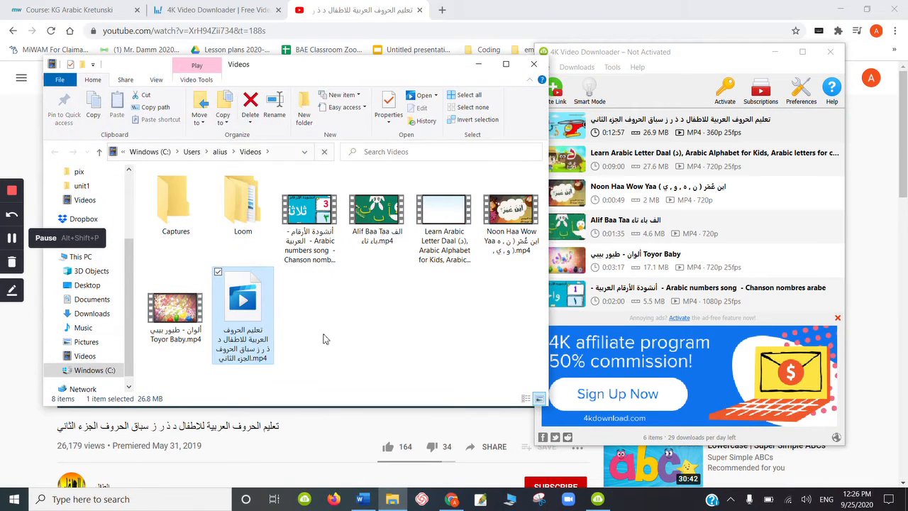
{"action": "left_click", "coordinate": [308, 328]}
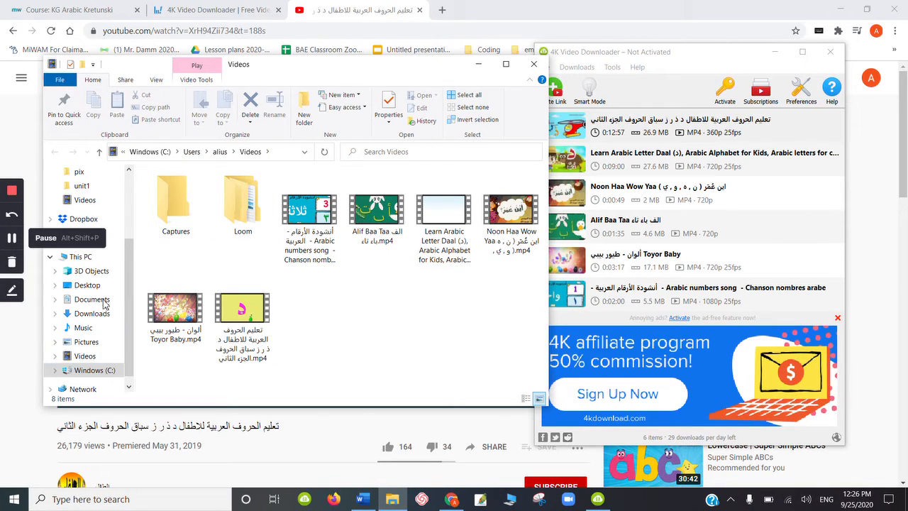
{"action": "left_click", "coordinate": [85, 357]}
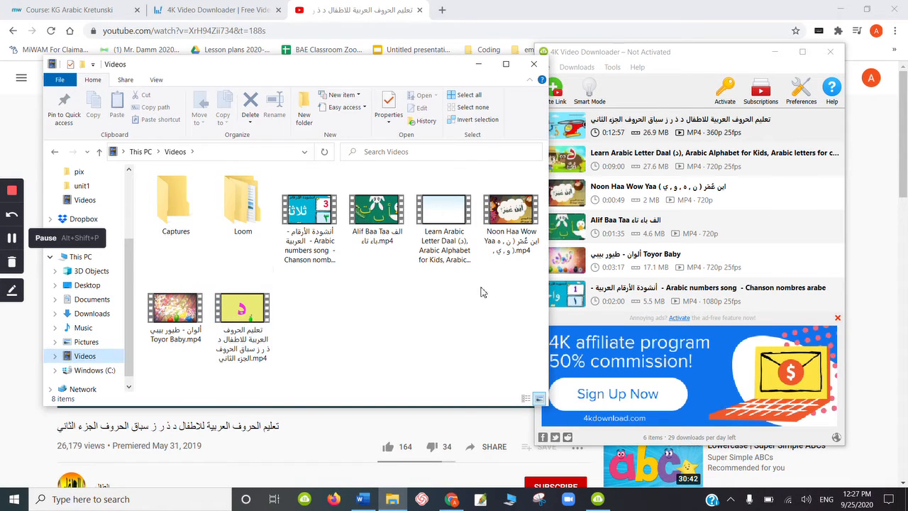
- Minimize the Videos folder and 4K Video Downloader windows and return to the KG Arabic course page
{"action": "left_click", "coordinate": [478, 66]}
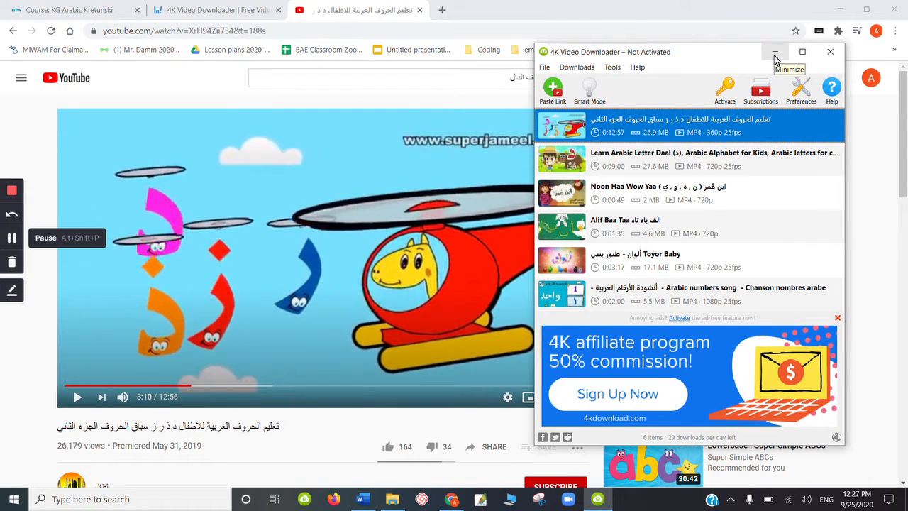
{"action": "left_click", "coordinate": [775, 54]}
{"action": "left_click", "coordinate": [71, 10]}
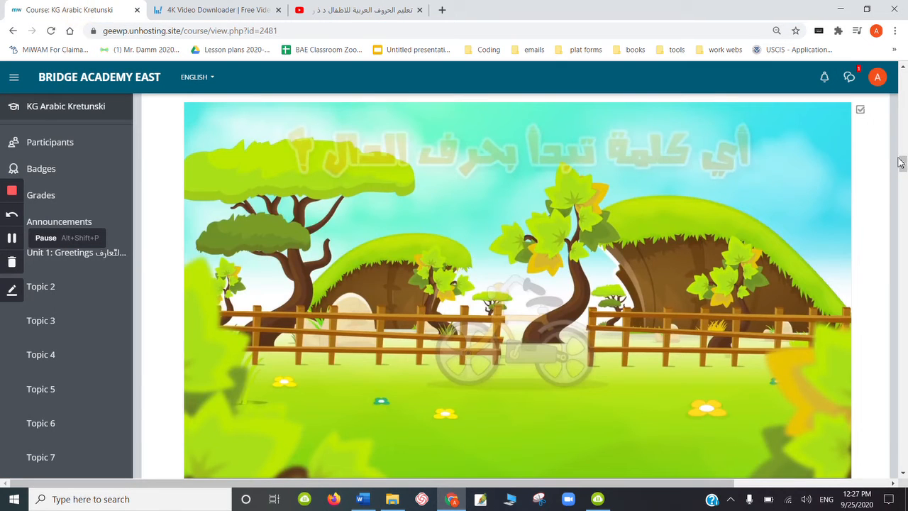
- Turn on course editing and add a new Interactive Content activity to Unit 1: Greetings
{"action": "left_click_drag", "start_coordinate": [904, 165], "coordinate": [902, 71]}
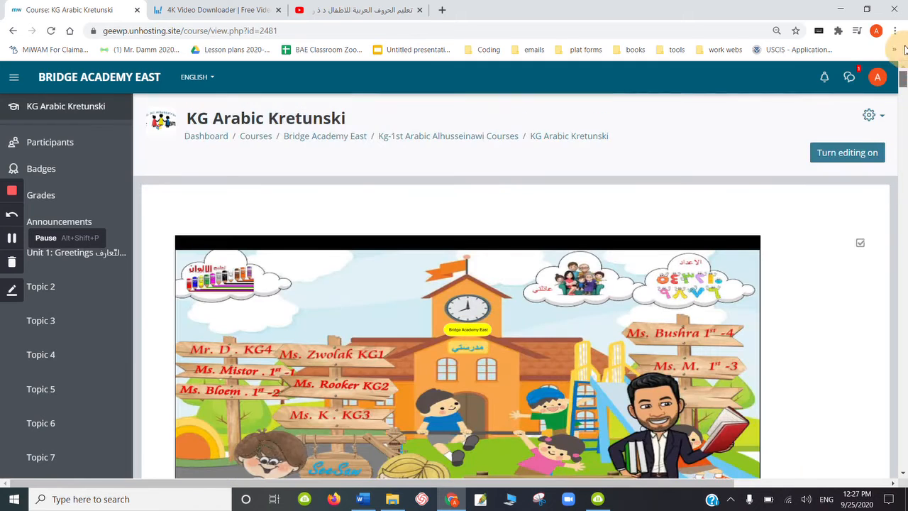
{"action": "left_click", "coordinate": [845, 153]}
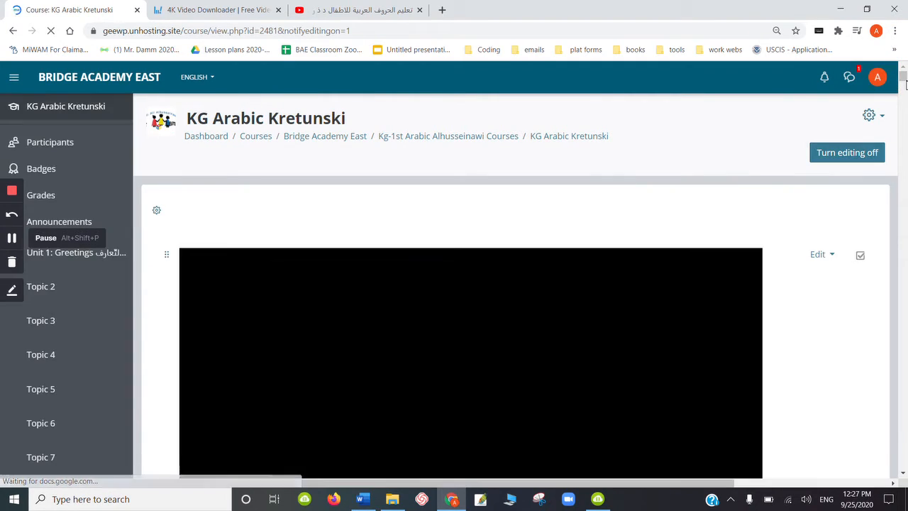
{"action": "left_click_drag", "start_coordinate": [906, 82], "coordinate": [905, 112]}
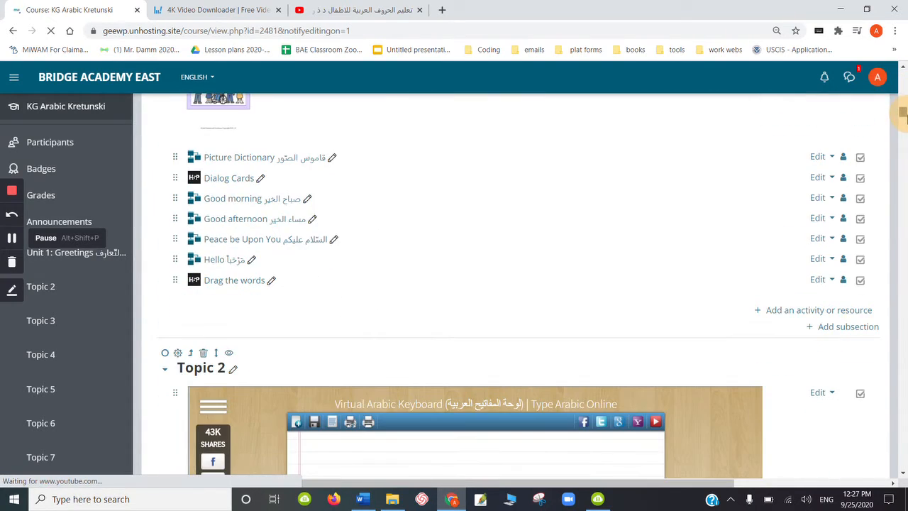
{"action": "left_click", "coordinate": [800, 313]}
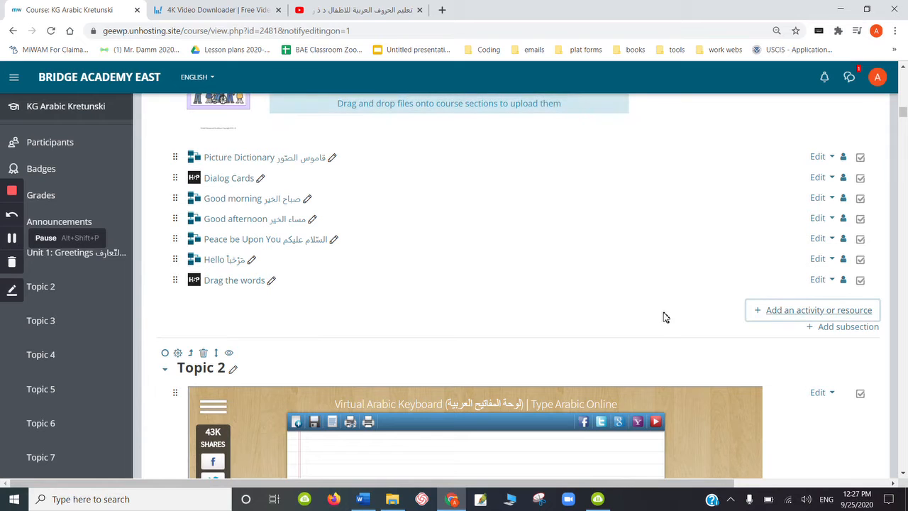
{"action": "left_click", "coordinate": [774, 314]}
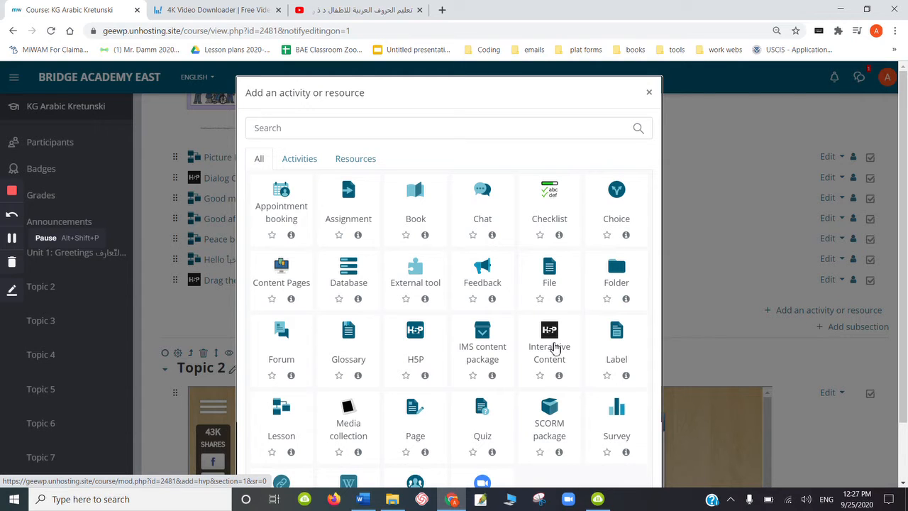
{"action": "left_click", "coordinate": [555, 348]}
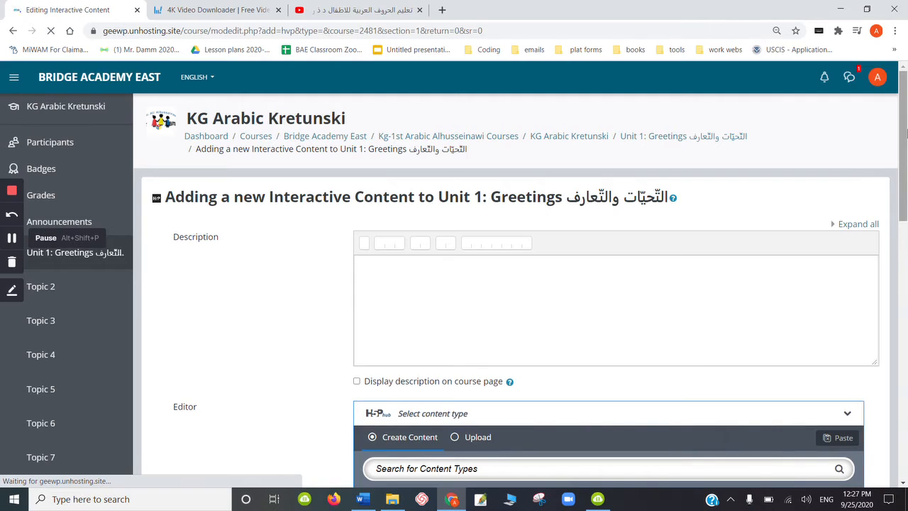
- Choose Interactive Video as the content type and exit its introductory tour
{"action": "left_click_drag", "start_coordinate": [904, 191], "coordinate": [906, 307]}
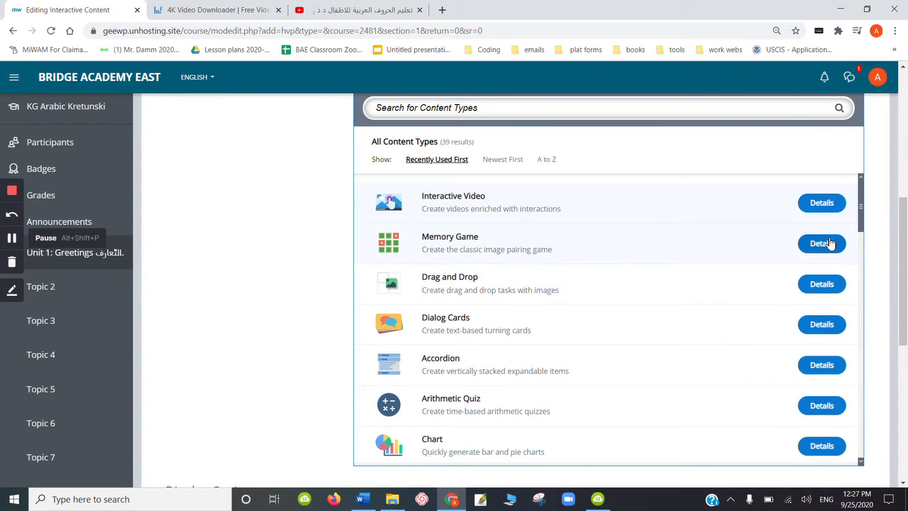
{"action": "mouse_move", "coordinate": [862, 215]}
{"action": "left_mouse_down"}
{"action": "mouse_move", "coordinate": [862, 328]}
{"action": "mouse_move", "coordinate": [847, 205]}
{"action": "mouse_move", "coordinate": [847, 215]}
{"action": "left_mouse_up"}
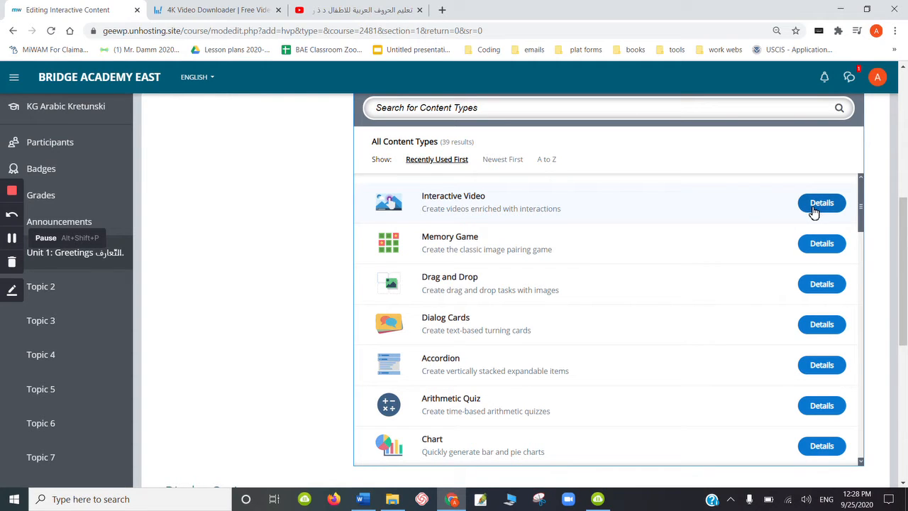
{"action": "left_click", "coordinate": [474, 208]}
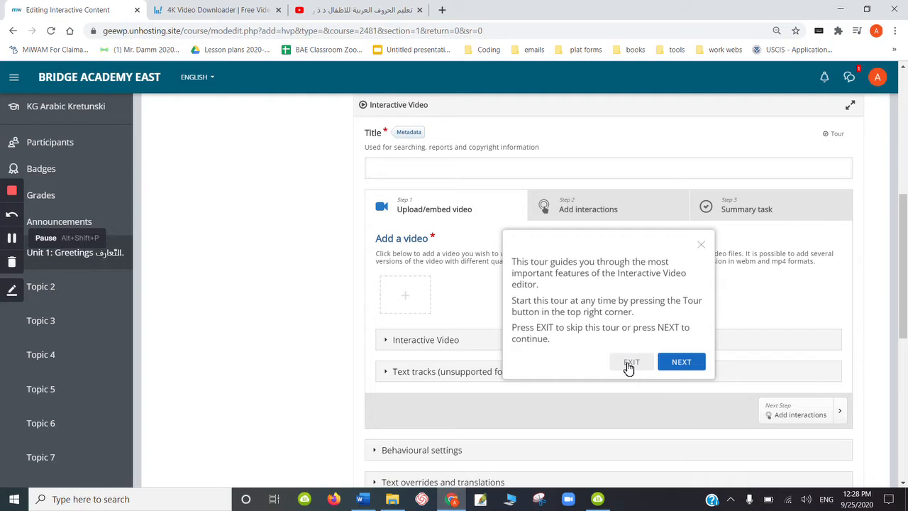
{"action": "left_click", "coordinate": [627, 366]}
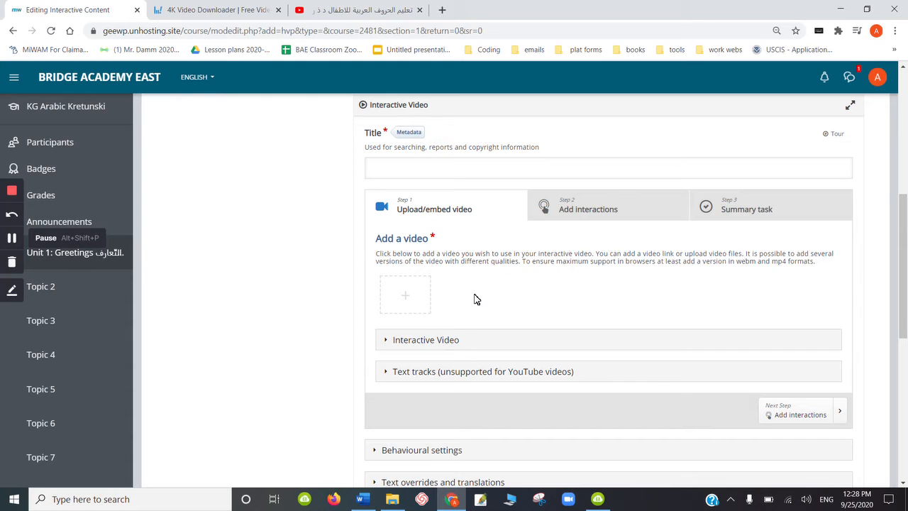
- Upload the downloaded Arabic letters video from the Videos folder as the interactive video's source file
{"action": "left_click", "coordinate": [416, 301]}
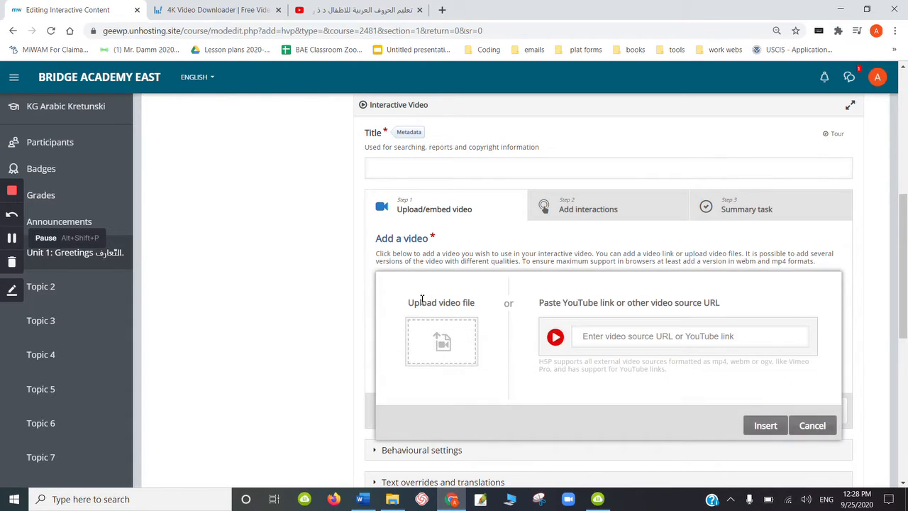
{"action": "left_click", "coordinate": [461, 340]}
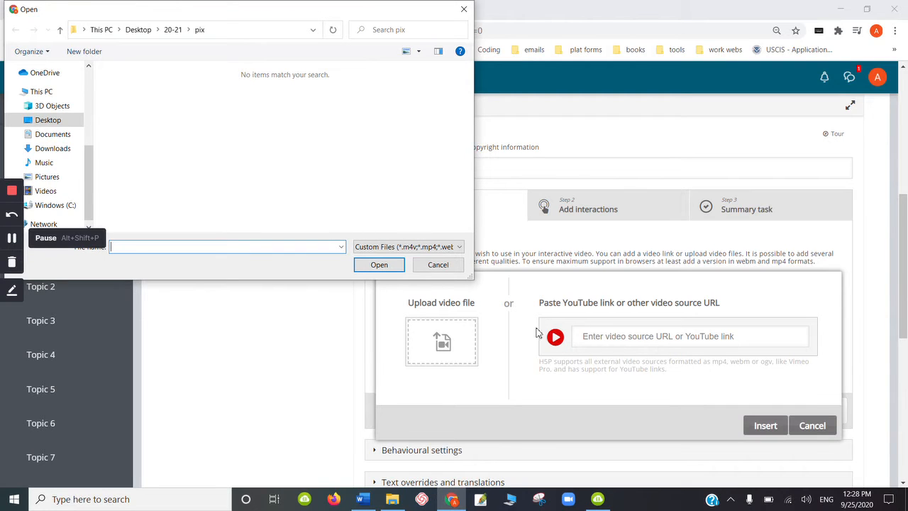
{"action": "left_click", "coordinate": [446, 266]}
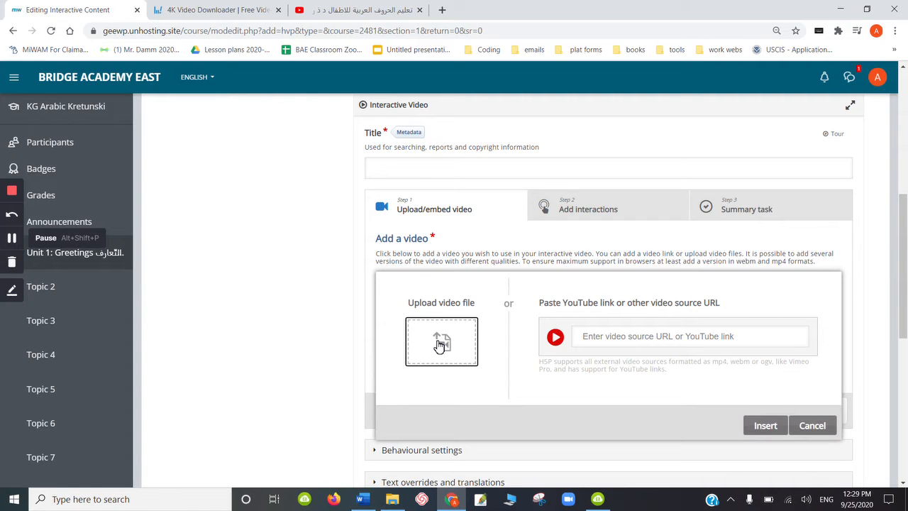
{"action": "left_click", "coordinate": [440, 346]}
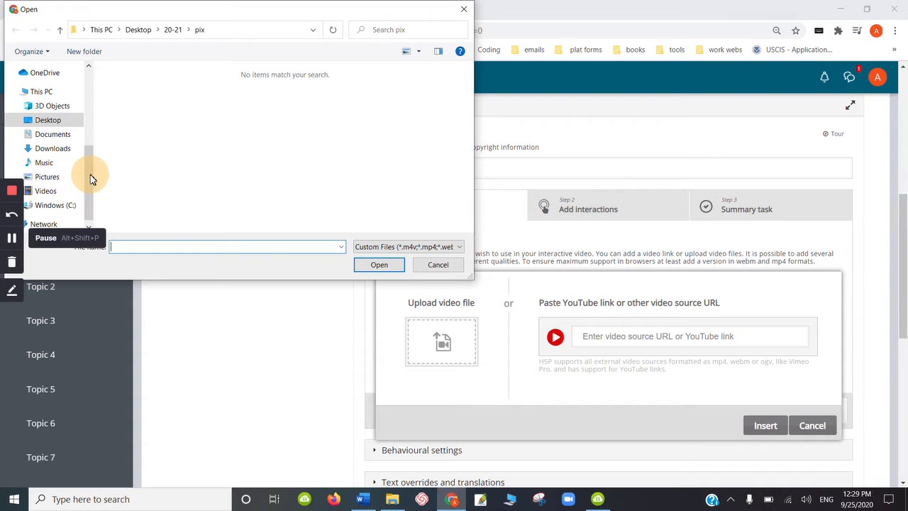
{"action": "left_click", "coordinate": [49, 192]}
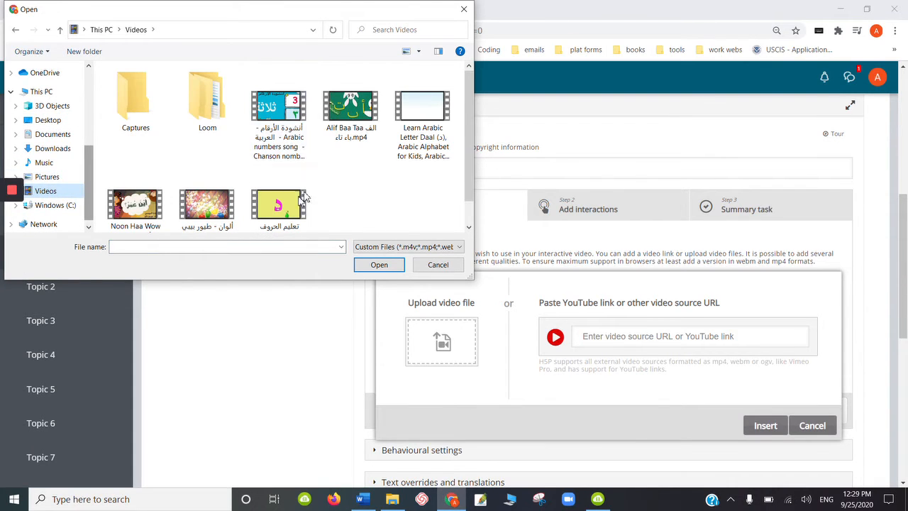
{"action": "double_click", "coordinate": [283, 206]}
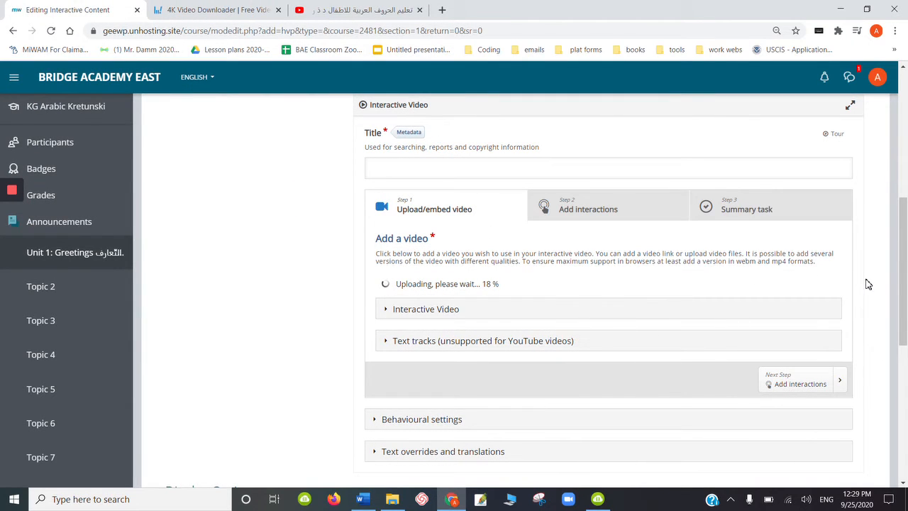
{"action": "mouse_move", "coordinate": [6, 198]}
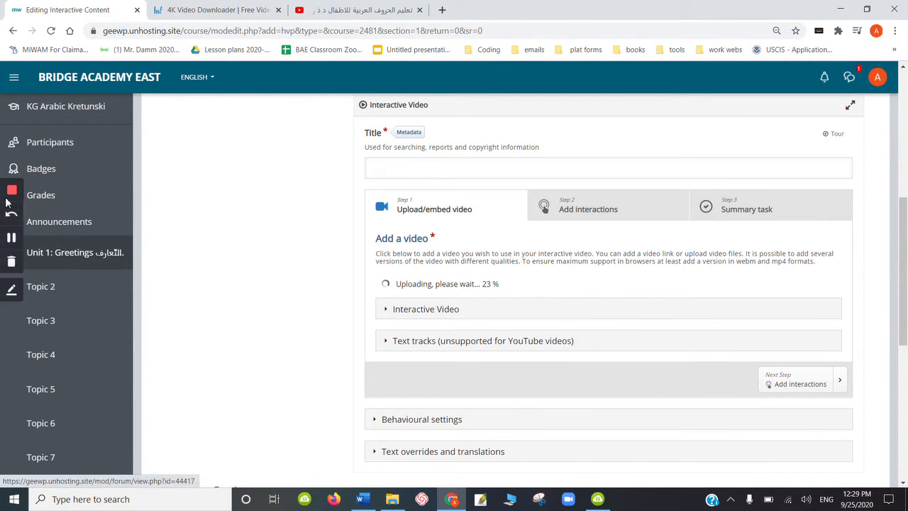
{"action": "left_click", "coordinate": [12, 238]}
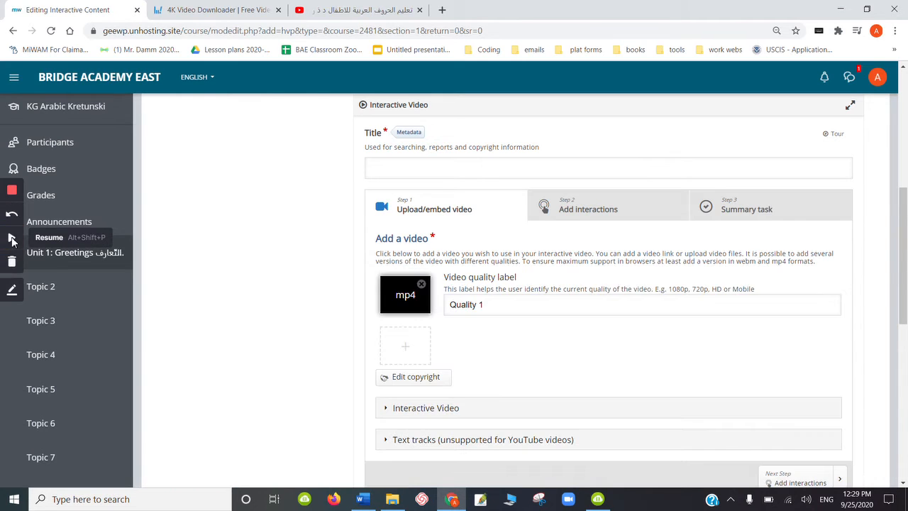
{"action": "left_click", "coordinate": [11, 241]}
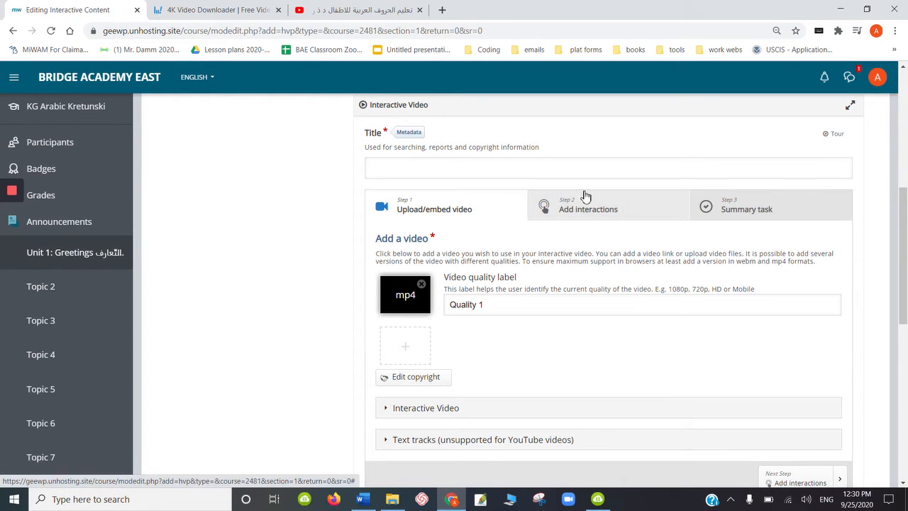
- Go to the Add interactions stage, dismissing its tour, and play the video up to 0:11 before pausing it
{"action": "left_click", "coordinate": [586, 215]}
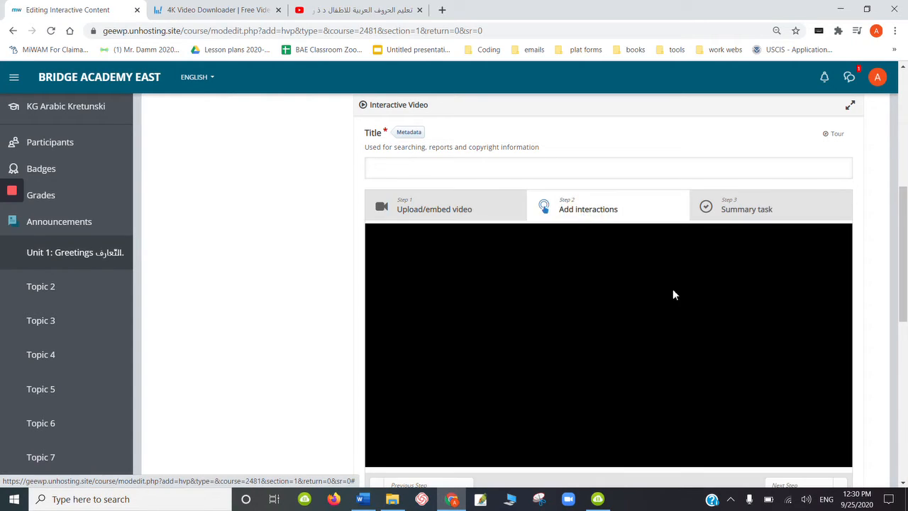
{"action": "left_click_drag", "start_coordinate": [906, 225], "coordinate": [904, 250]}
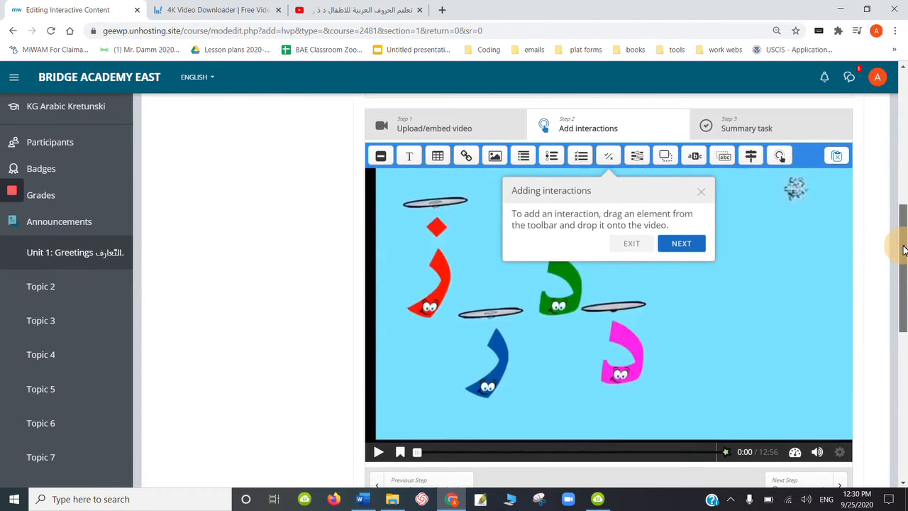
{"action": "left_click", "coordinate": [631, 245]}
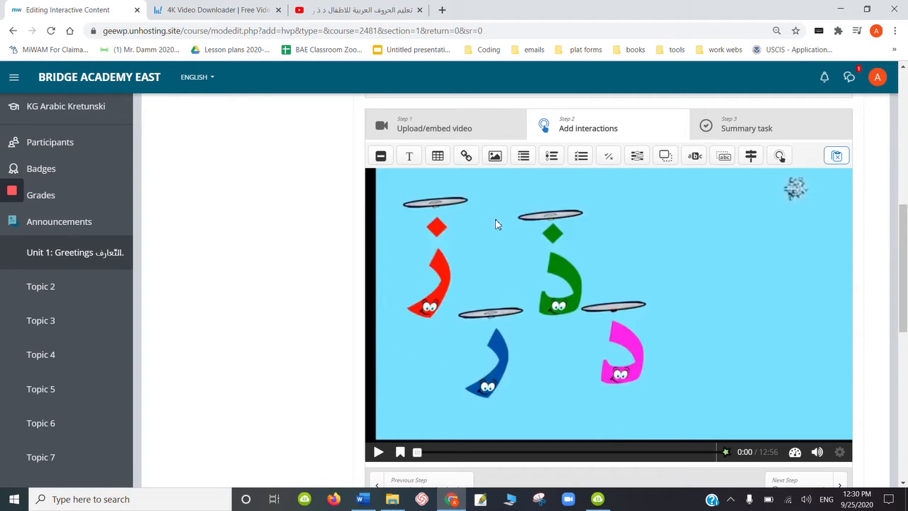
{"action": "left_click", "coordinate": [380, 453]}
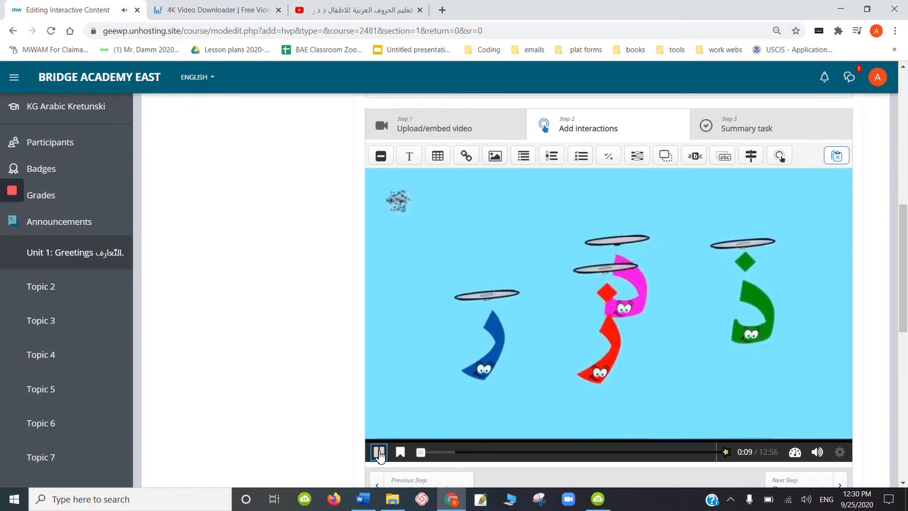
{"action": "left_click", "coordinate": [379, 452]}
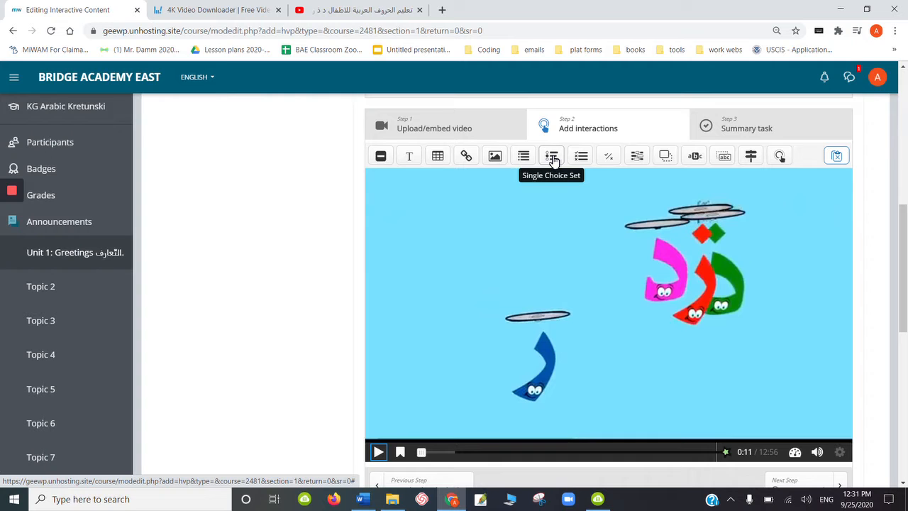
- Place a Single Choice Set interaction on the video at 0:11 and display it as a poster
{"action": "left_click_drag", "start_coordinate": [552, 160], "coordinate": [608, 308]}
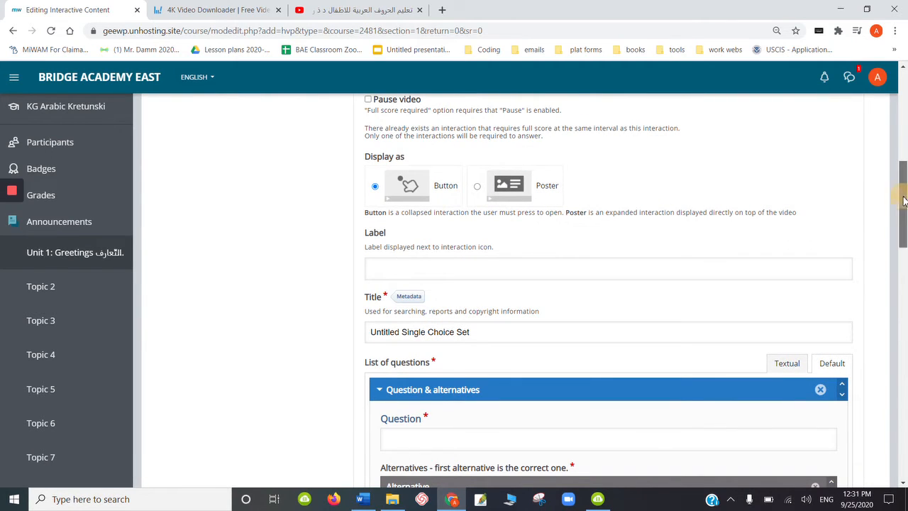
{"action": "scroll", "coordinate": [903, 195], "scroll_direction": "up", "scroll_amount": 1}
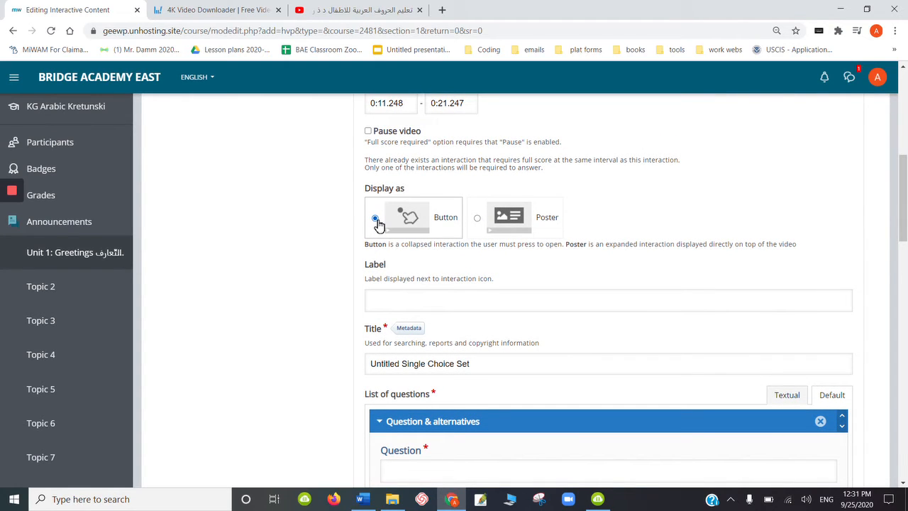
{"action": "left_click", "coordinate": [478, 219]}
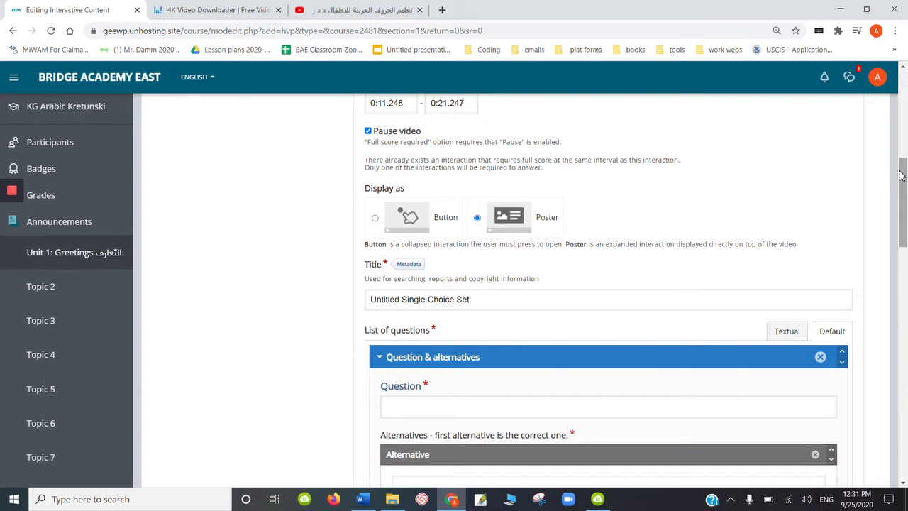
{"action": "scroll", "coordinate": [901, 176], "scroll_direction": "up", "scroll_amount": 1}
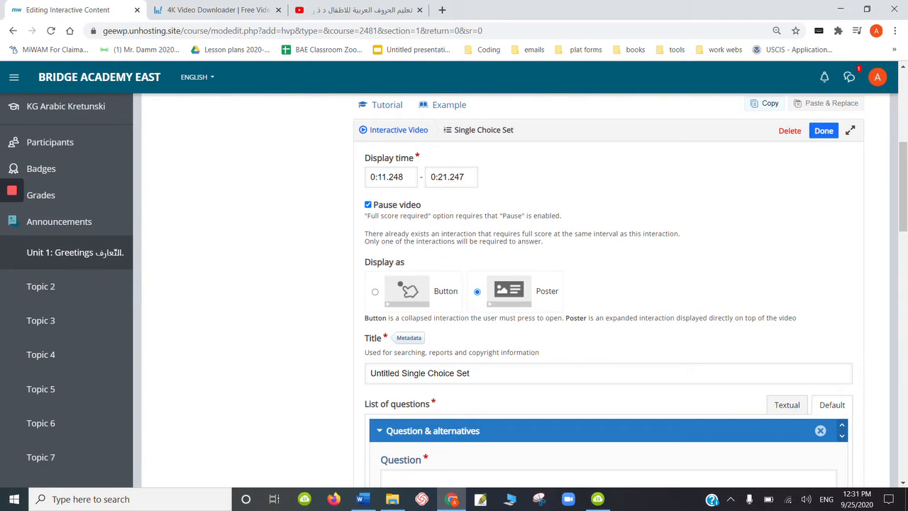
- Set the end of the Single Choice Set's display time to 0:13.247
{"action": "left_click", "coordinate": [445, 177]}
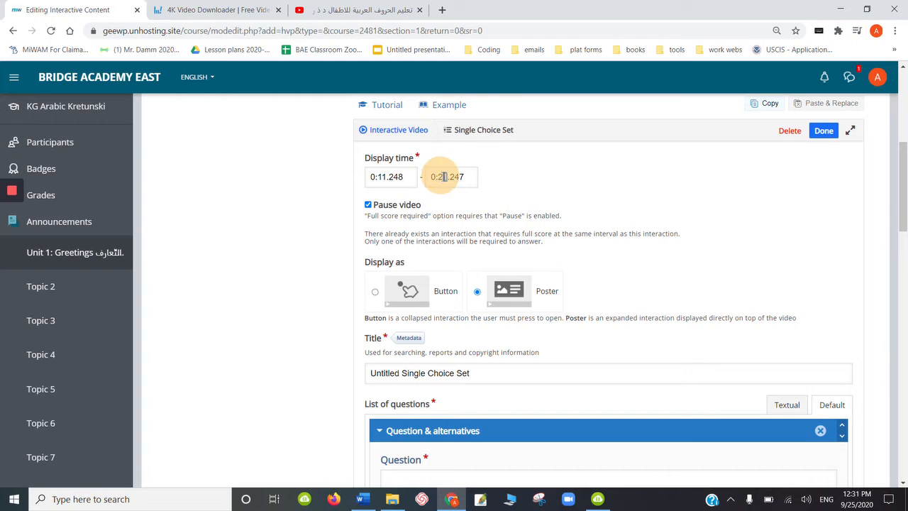
{"action": "double_click", "coordinate": [442, 177]}
{"action": "left_click", "coordinate": [442, 176]}
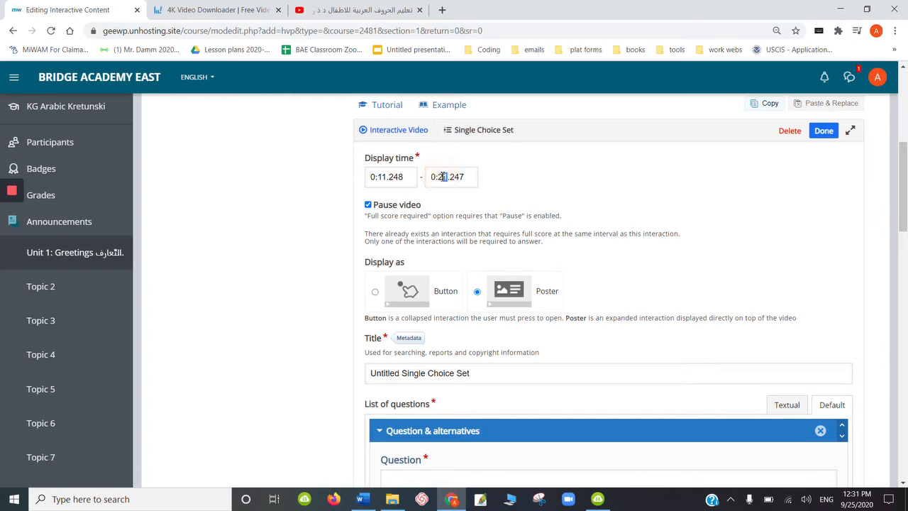
{"action": "key", "text": "BackSpace"}
{"action": "key", "text": "BackSpace"}
{"action": "type", "text": ":13"}
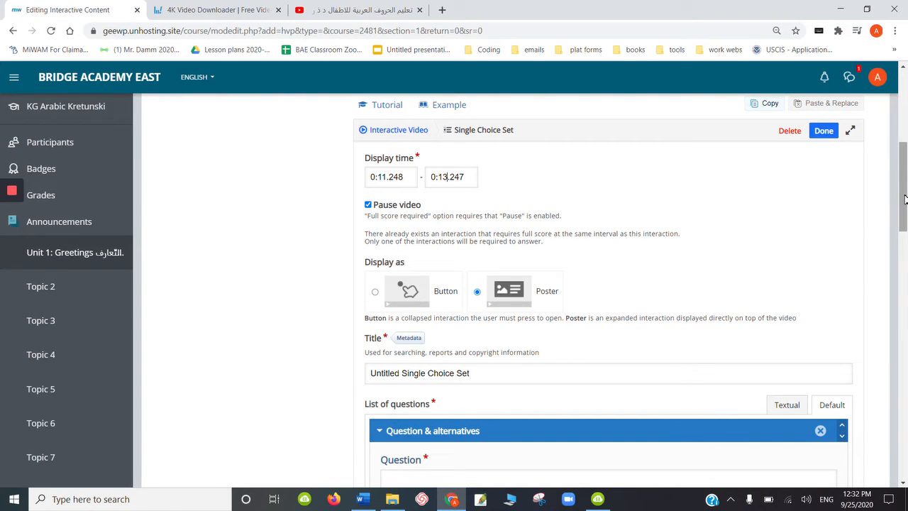
- Replace the Single Choice Set's default title with "which letter will win?"
{"action": "left_click_drag", "start_coordinate": [904, 208], "coordinate": [904, 221]}
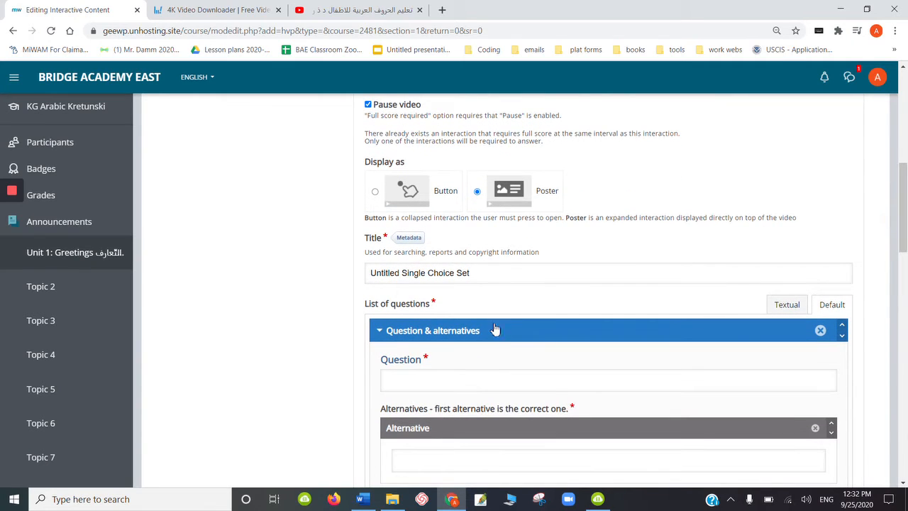
{"action": "left_click_drag", "start_coordinate": [474, 272], "coordinate": [341, 274]}
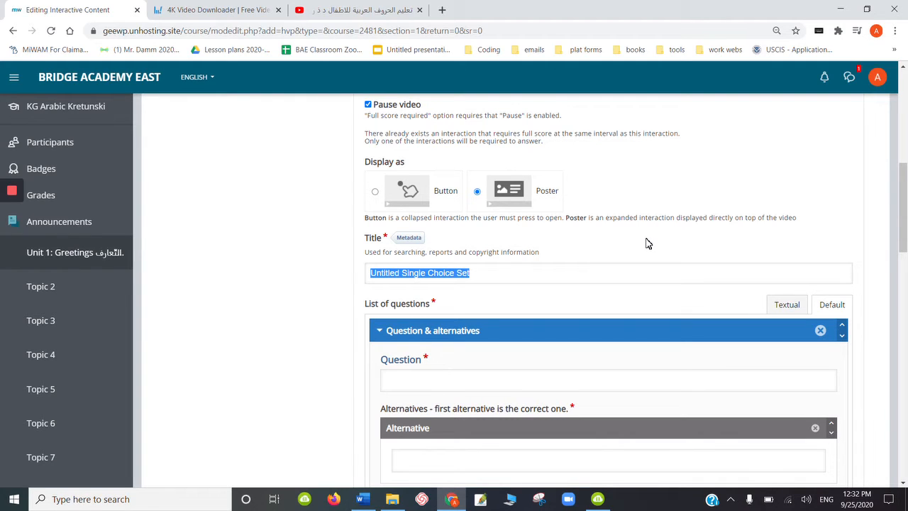
{"action": "key", "text": "BackSpace"}
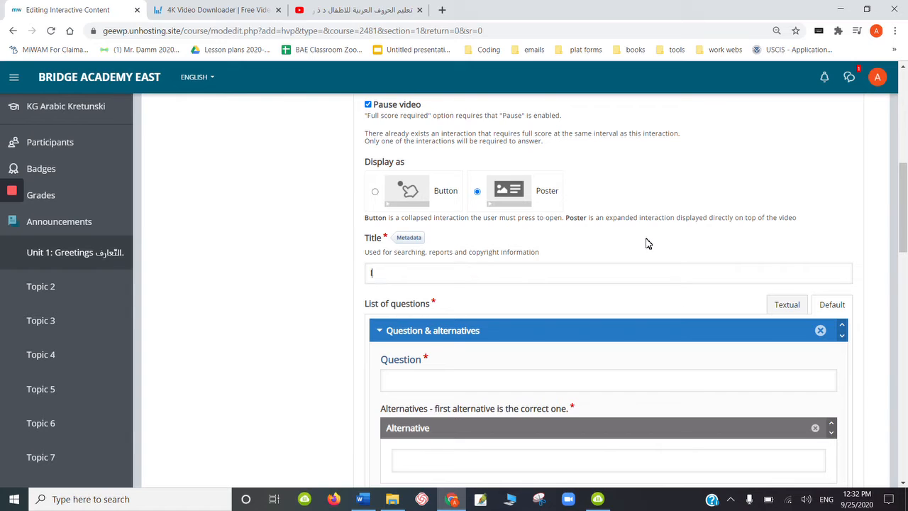
{"action": "type", "text": "what do you thing"}
{"action": "left_click_drag", "start_coordinate": [391, 275], "coordinate": [369, 276]}
{"action": "type", "text": "which le"}
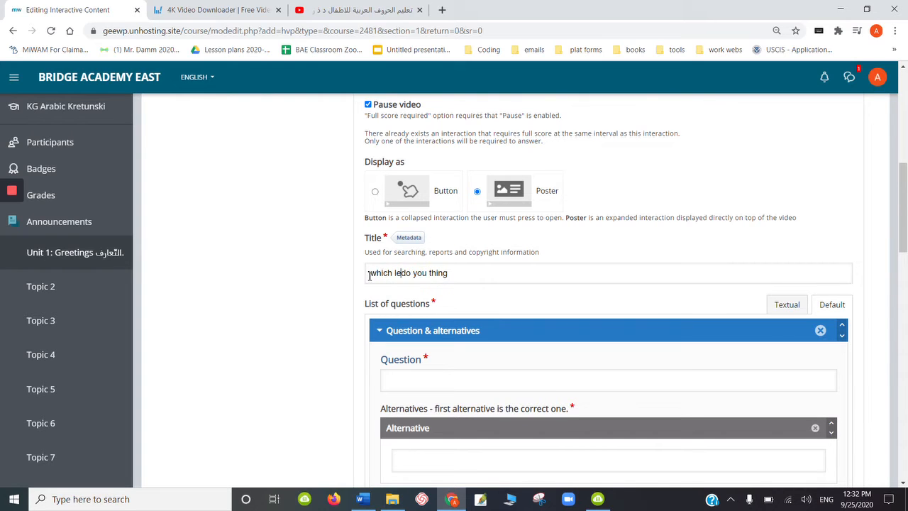
{"action": "type", "text": "tter will win?"}
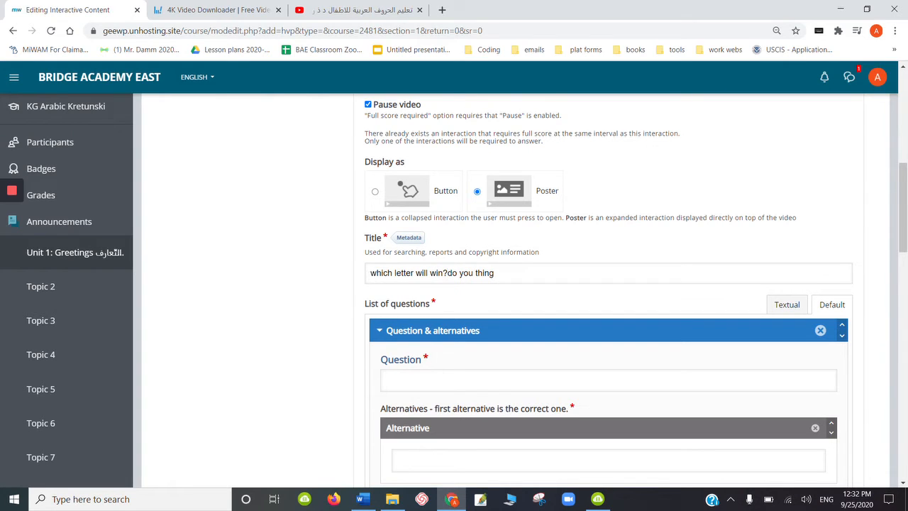
{"action": "left_click", "coordinate": [498, 273]}
{"action": "key", "text": "BackSpace"}
{"action": "key", "text": "BackSpace"}
{"action": "key", "text": "BackSpace"}
{"action": "key", "text": "BackSpace"}
{"action": "key", "text": "BackSpace"}
{"action": "key", "text": "BackSpace"}
- Enter the first question as centred bold Arabic text: "اي حرف سوف يفوز؟"
{"action": "left_click", "coordinate": [469, 387]}
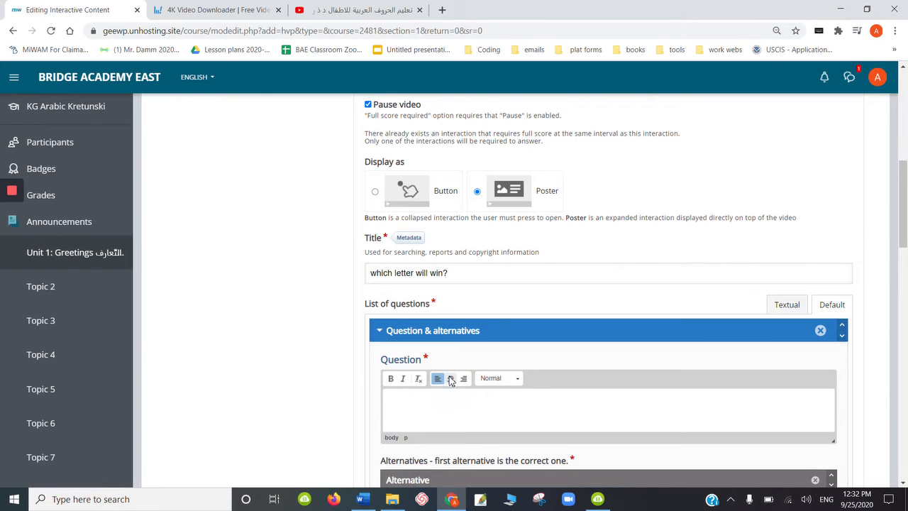
{"action": "left_click", "coordinate": [450, 380]}
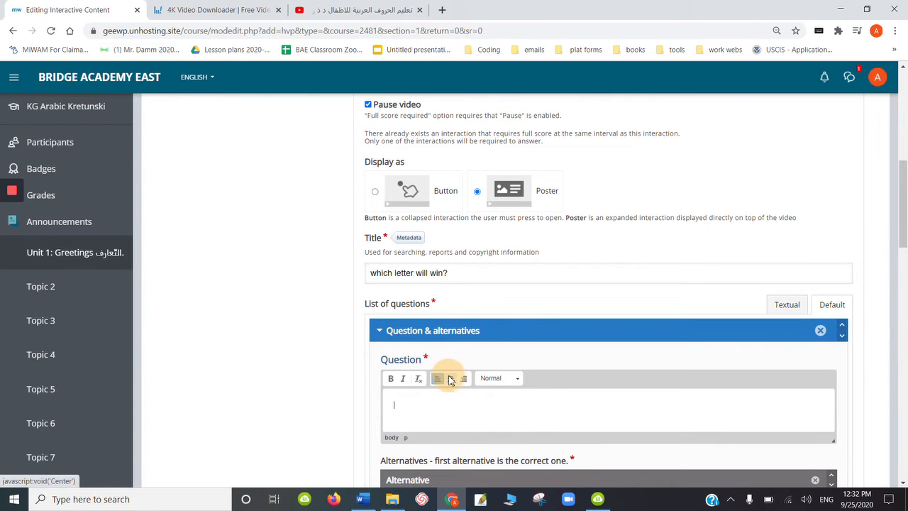
{"action": "left_click", "coordinate": [390, 378]}
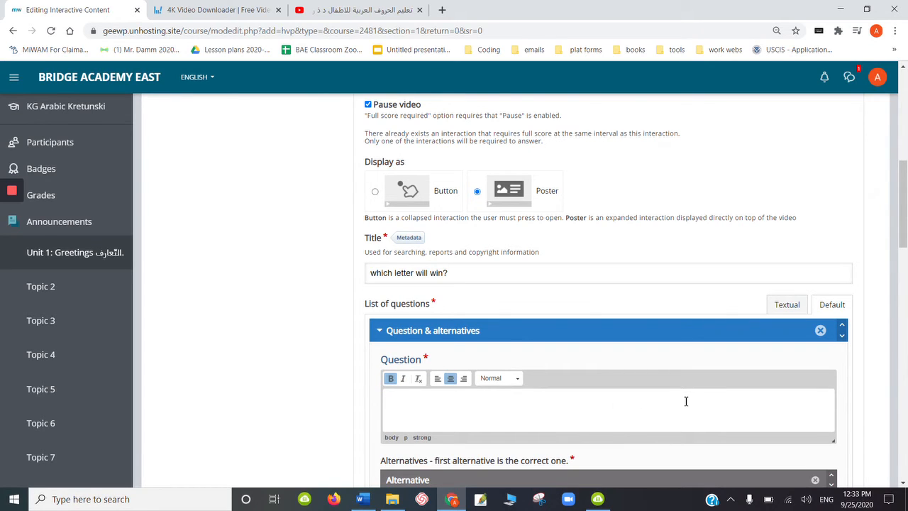
{"action": "type", "text": "h"}
{"action": "key", "text": "BackSpace"}
{"action": "key", "text": "alt+shift"}
{"action": "type", "text": "اي حرف سوف يفوز؟"}
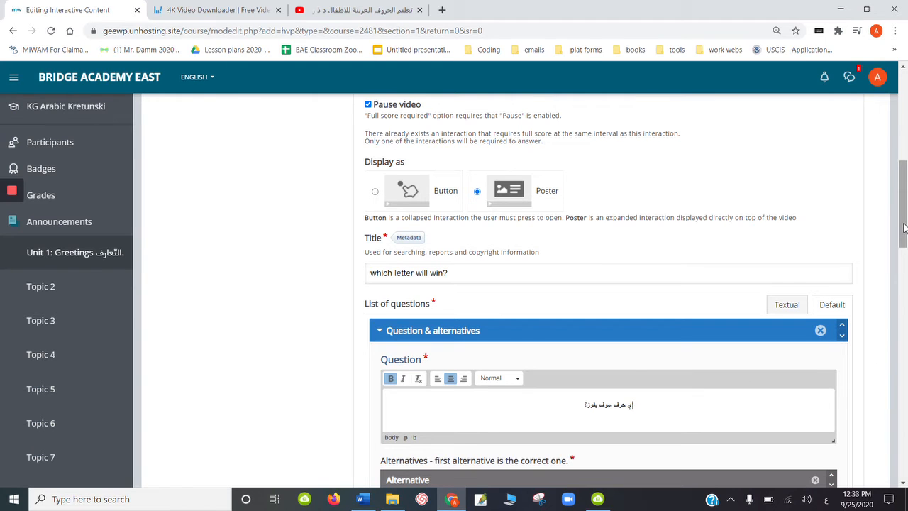
- Fill the question's first two alternatives with the centred letters د (the correct answer) and ز
{"action": "left_click_drag", "start_coordinate": [905, 222], "coordinate": [905, 254]}
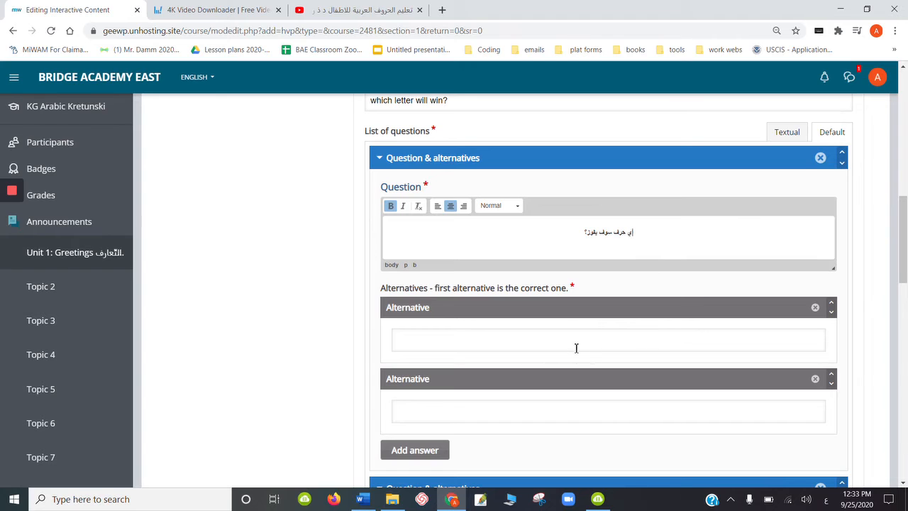
{"action": "left_click", "coordinate": [568, 345]}
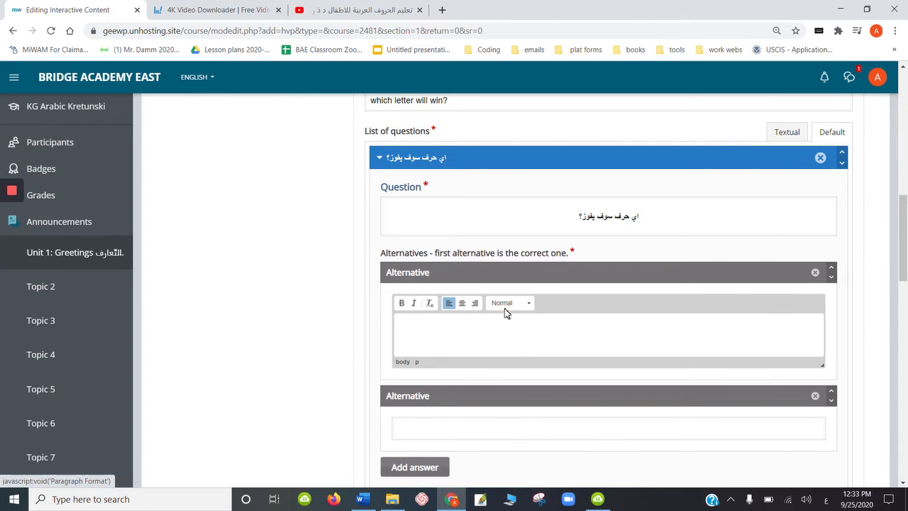
{"action": "left_click", "coordinate": [463, 304]}
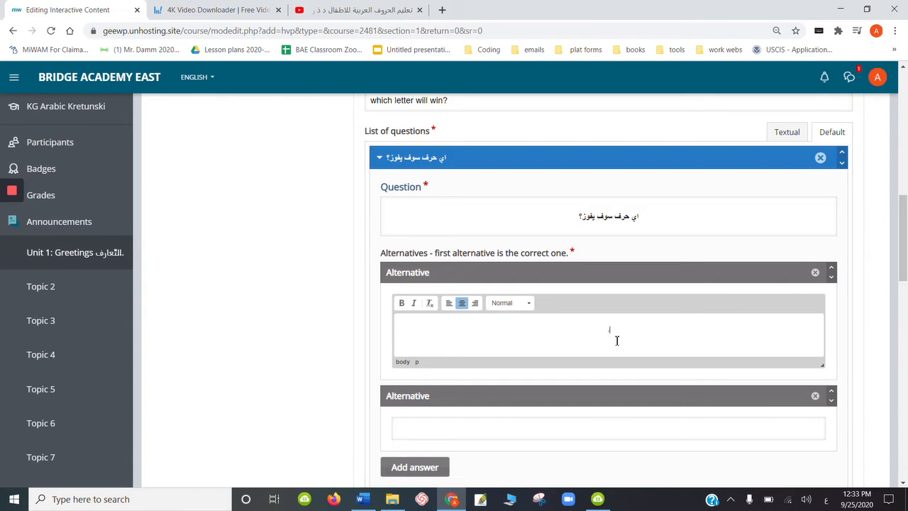
{"action": "left_click", "coordinate": [590, 428]}
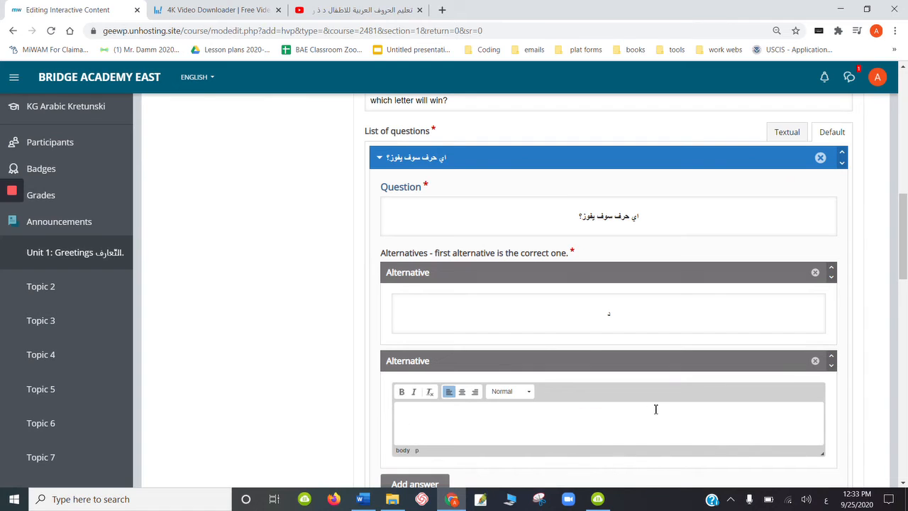
{"action": "left_click", "coordinate": [462, 392]}
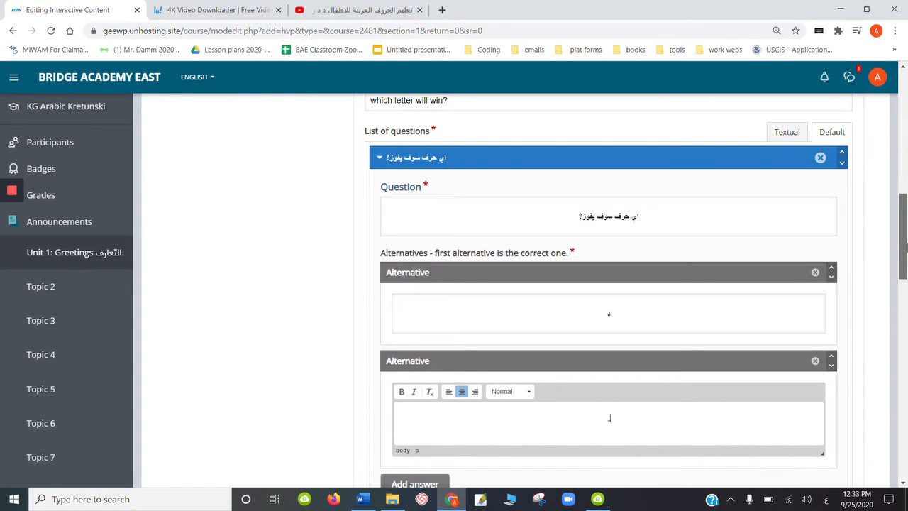
- Add a third and a fourth alternative containing the centred letters ر and ذ
{"action": "left_click_drag", "start_coordinate": [903, 247], "coordinate": [903, 277]}
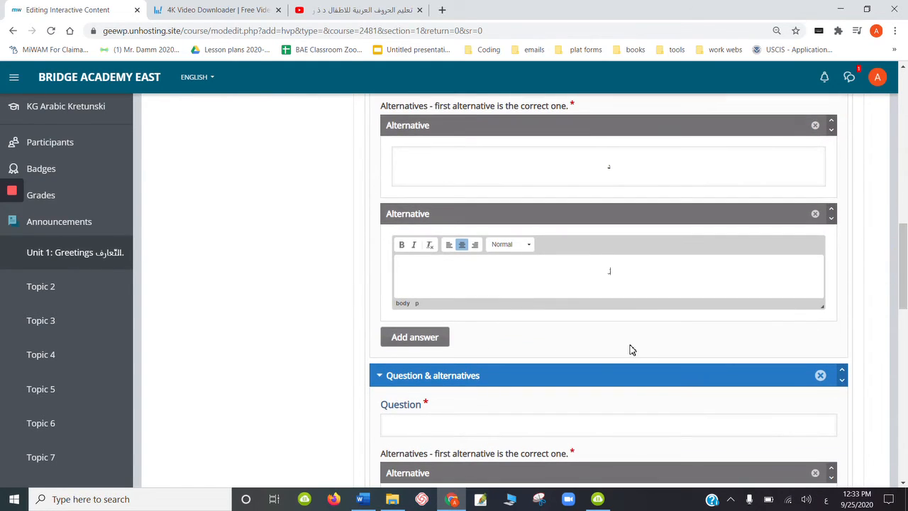
{"action": "left_click", "coordinate": [429, 337]}
{"action": "left_click", "coordinate": [553, 376]}
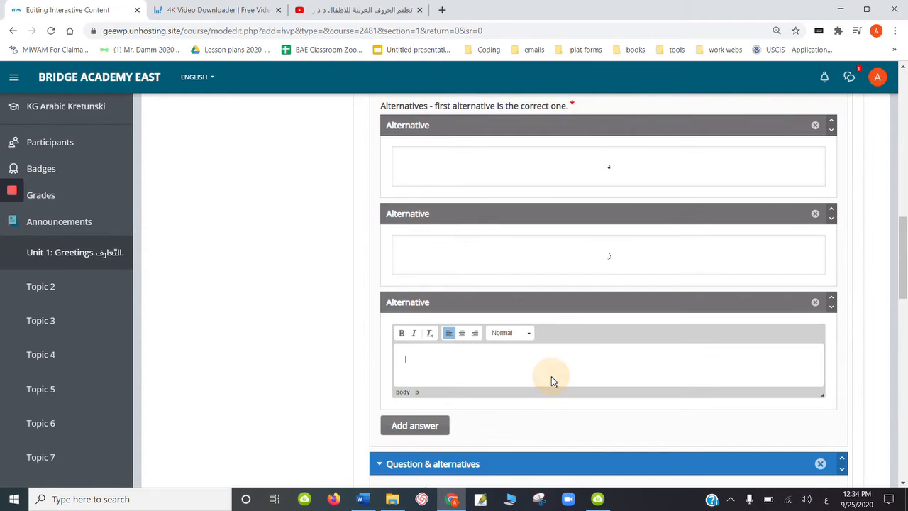
{"action": "left_click", "coordinate": [462, 333]}
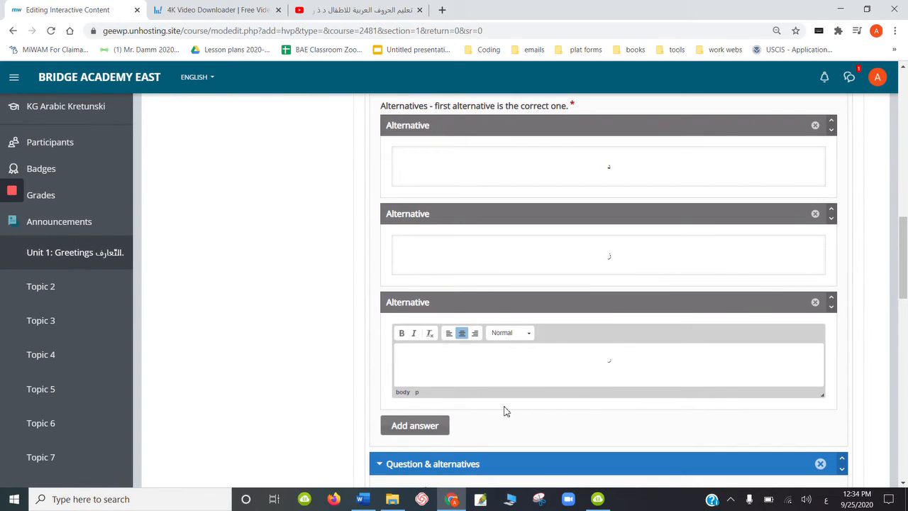
{"action": "left_click", "coordinate": [418, 426]}
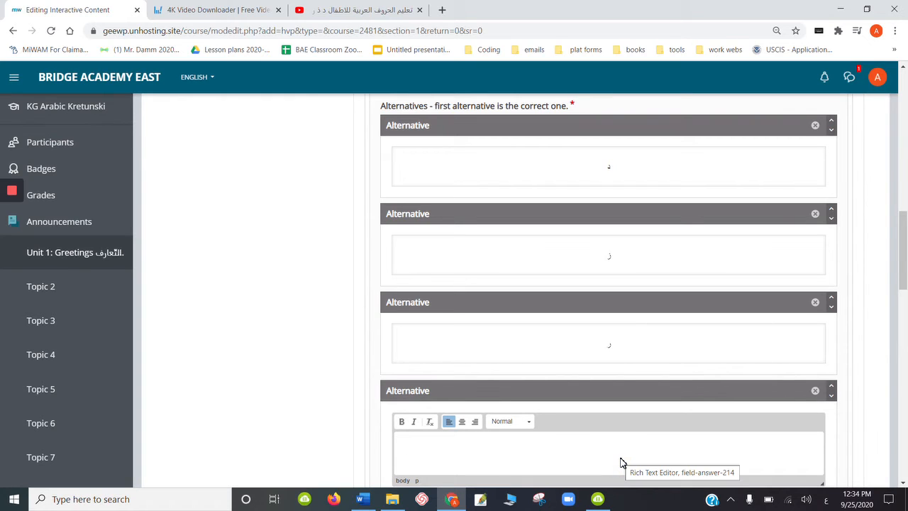
{"action": "left_click", "coordinate": [462, 424]}
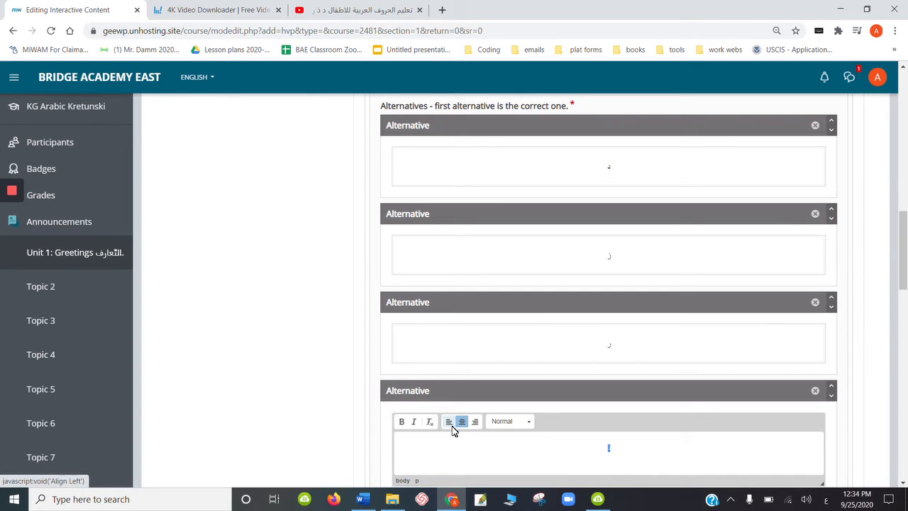
- Make the letters in all four alternatives bold
{"action": "left_click", "coordinate": [401, 426]}
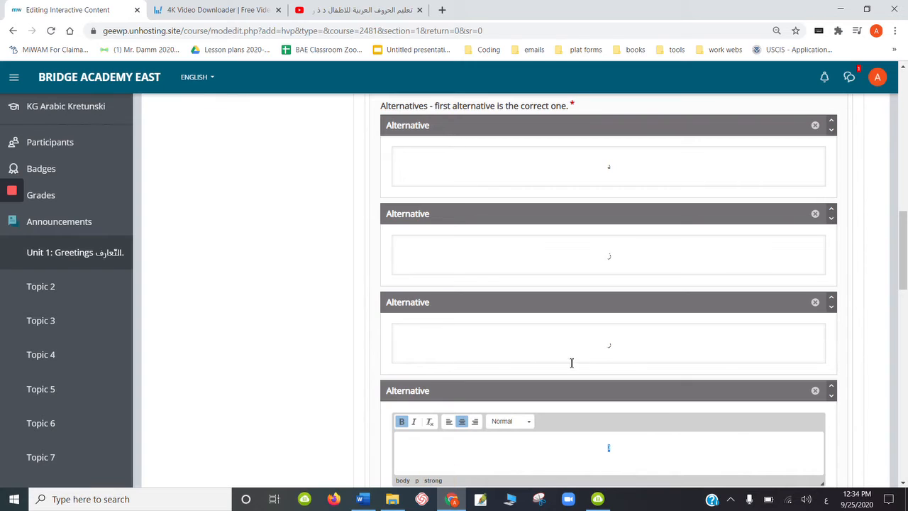
{"action": "left_click", "coordinate": [598, 352]}
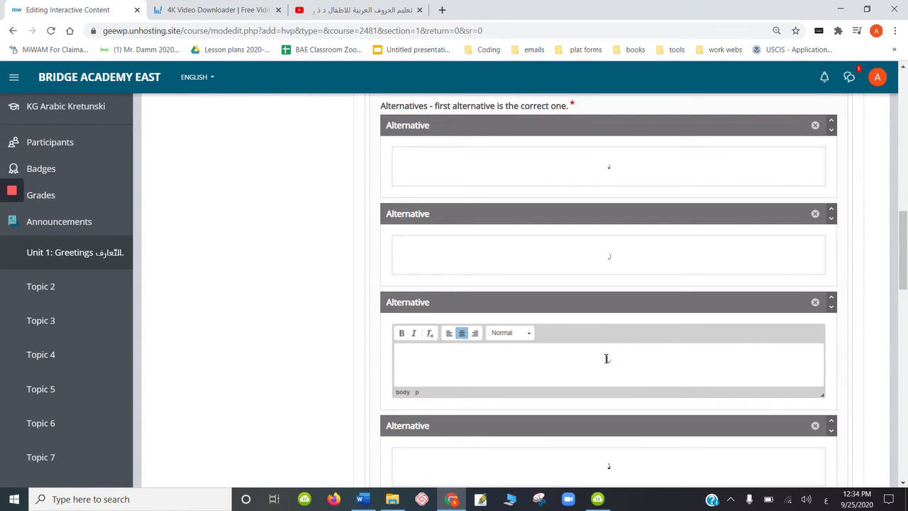
{"action": "left_click", "coordinate": [402, 333]}
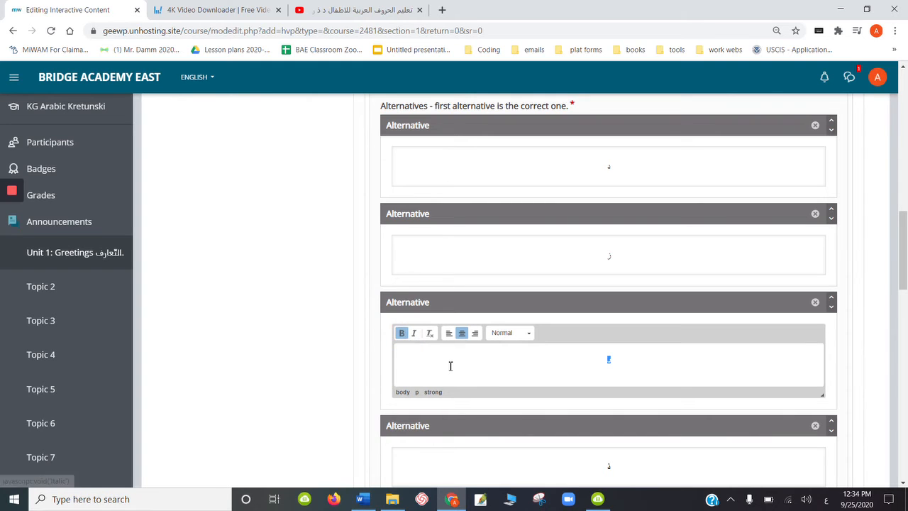
{"action": "left_click", "coordinate": [433, 392]}
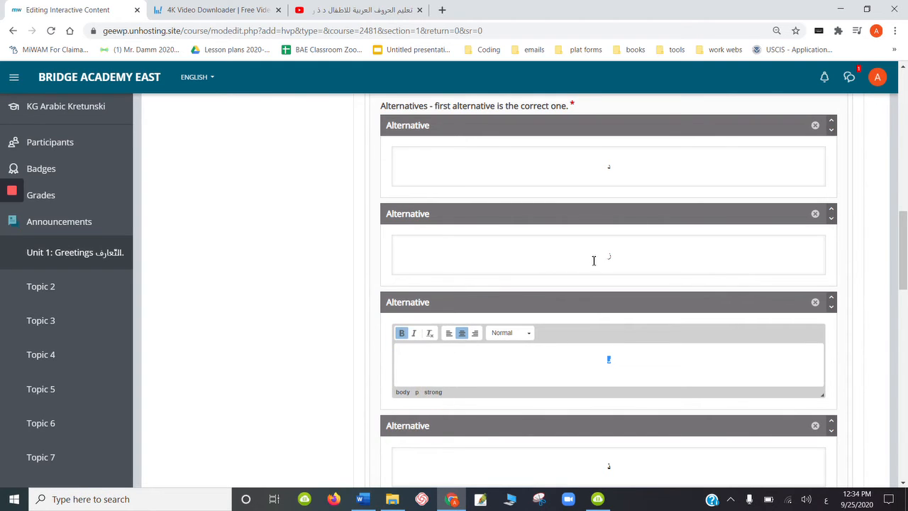
{"action": "left_click", "coordinate": [594, 260]}
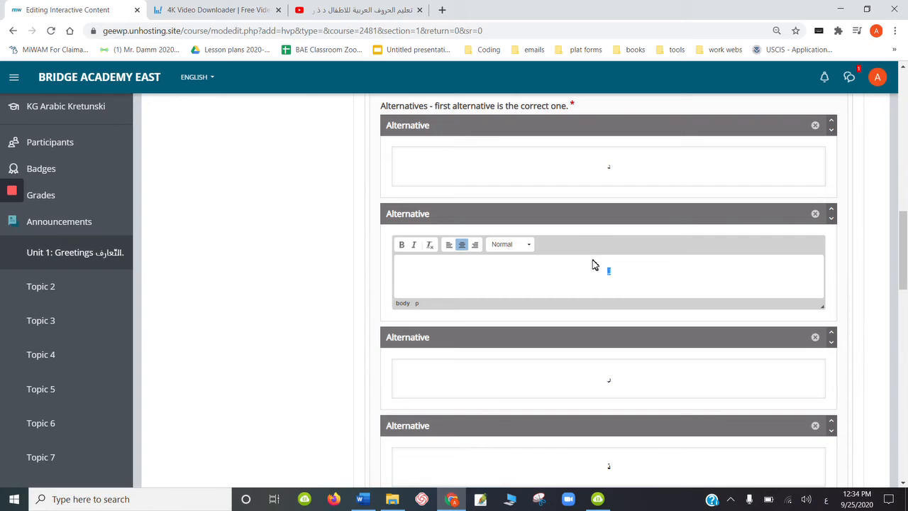
{"action": "left_click", "coordinate": [402, 246]}
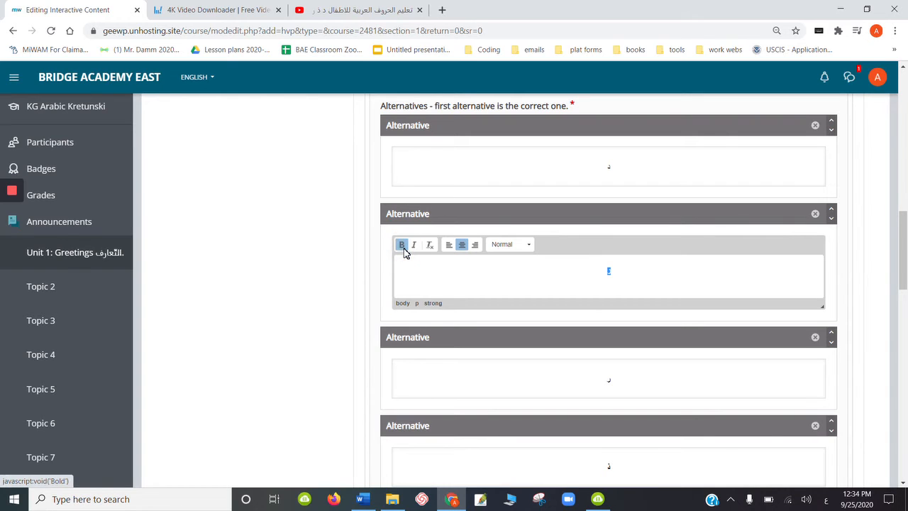
{"action": "left_click", "coordinate": [606, 171]}
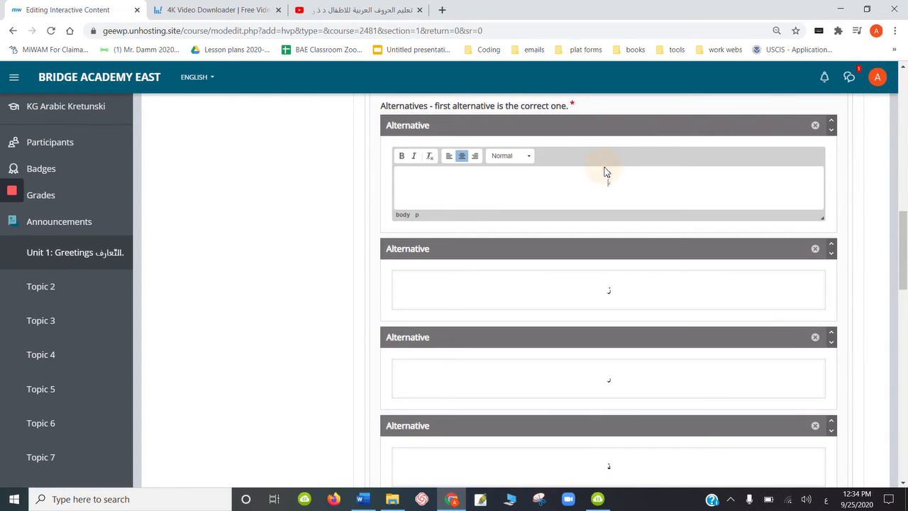
{"action": "left_click", "coordinate": [401, 156]}
- Remove the empty second question from the Single Choice Set and confirm the removal
{"action": "left_click_drag", "start_coordinate": [906, 236], "coordinate": [898, 302]}
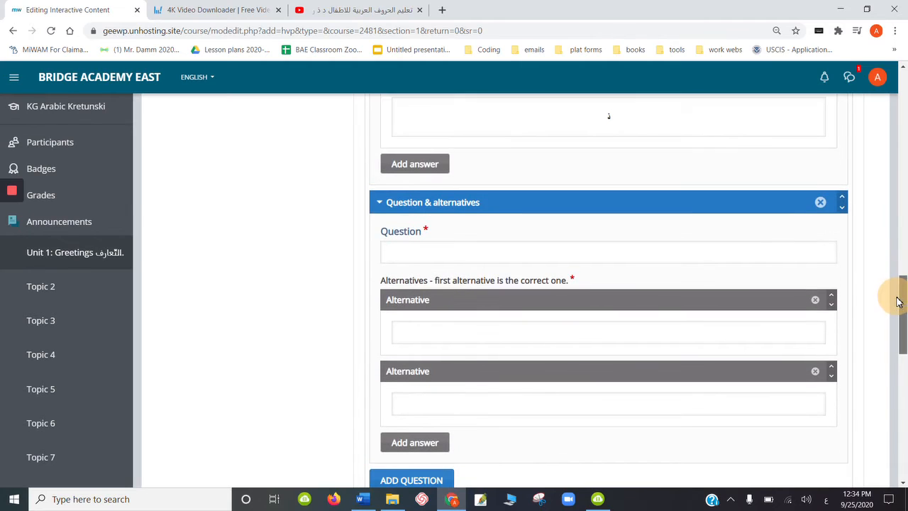
{"action": "left_click", "coordinate": [820, 203]}
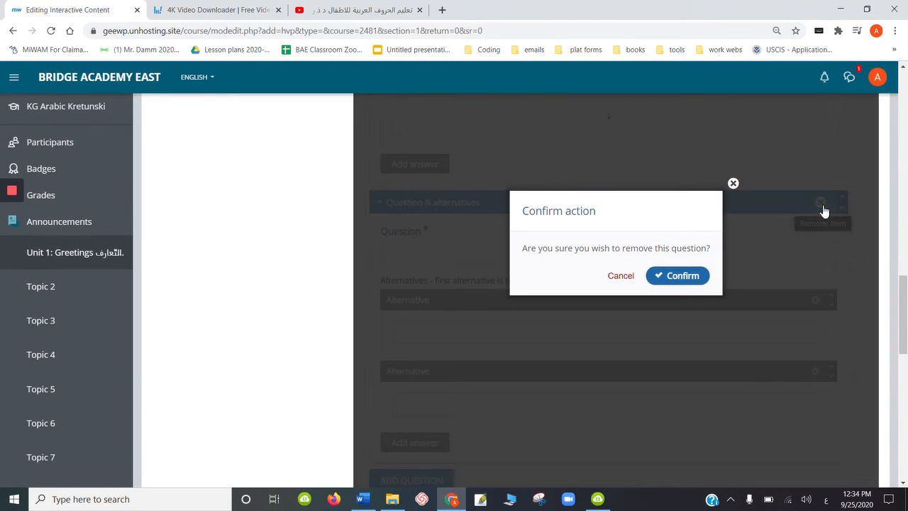
{"action": "left_click", "coordinate": [686, 276]}
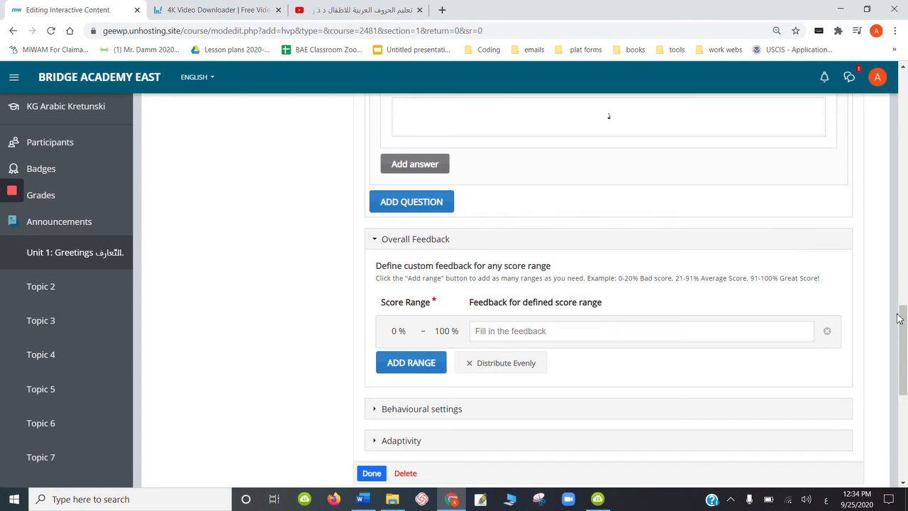
- Require full score for the task before proceeding in the adaptivity settings, and finish editing the Single Choice Set
{"action": "left_click_drag", "start_coordinate": [899, 319], "coordinate": [904, 350]}
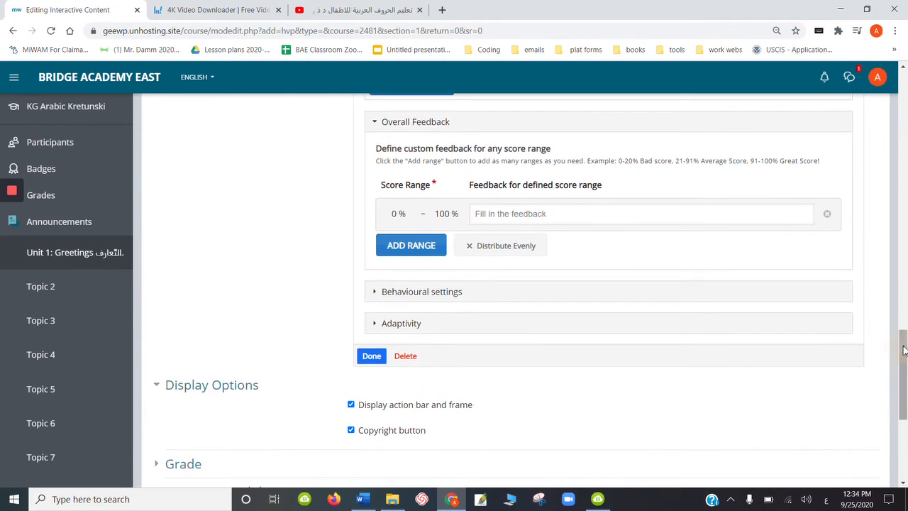
{"action": "left_click", "coordinate": [376, 324]}
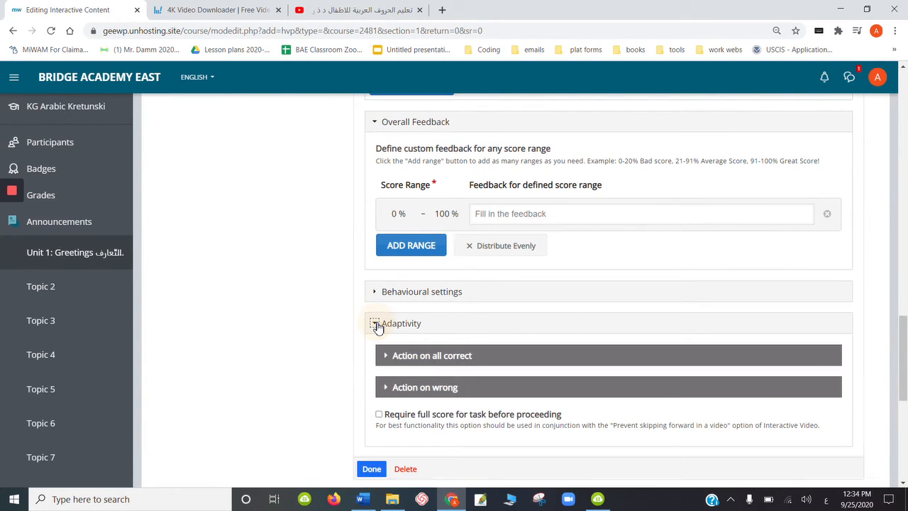
{"action": "left_click", "coordinate": [380, 415]}
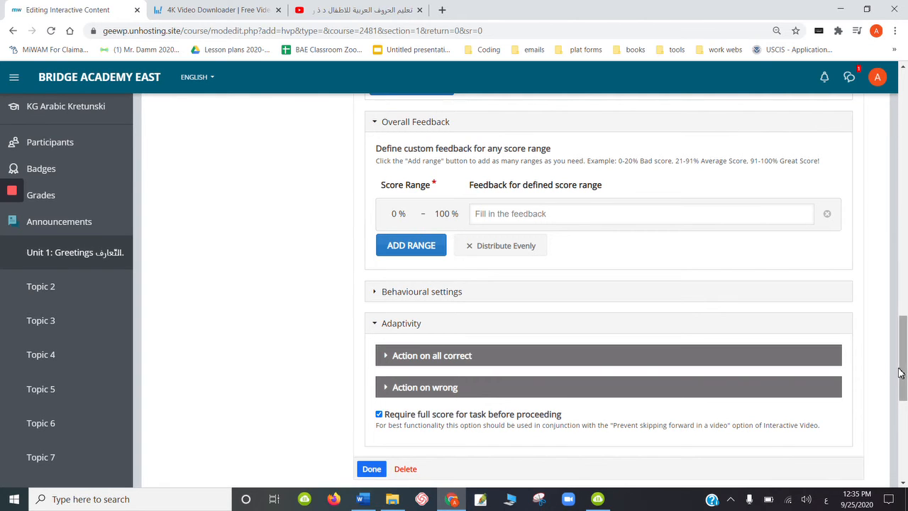
{"action": "left_click_drag", "start_coordinate": [905, 344], "coordinate": [901, 361]}
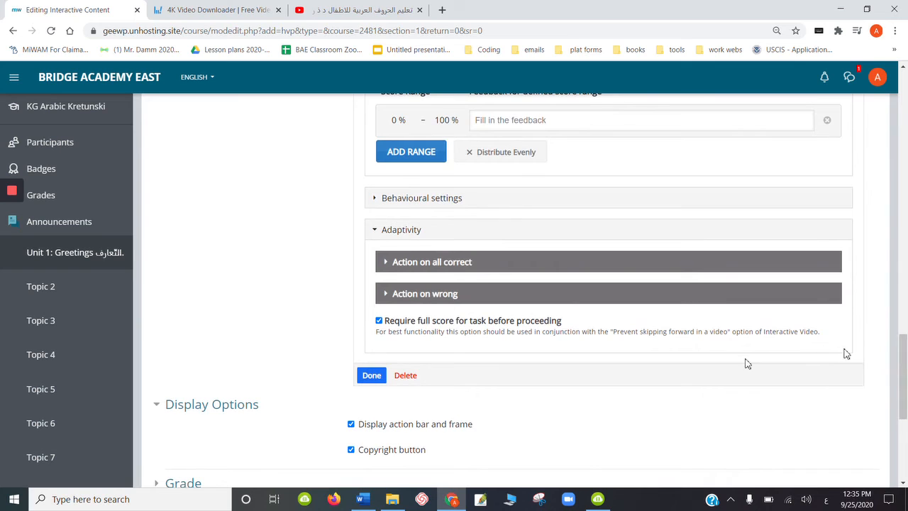
{"action": "left_click", "coordinate": [371, 376]}
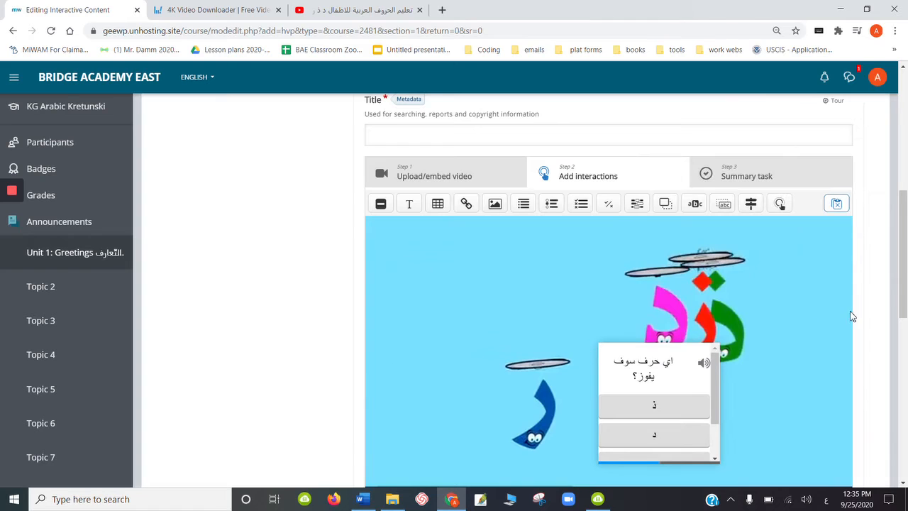
- Widen the letter question to the full width of the video and move it down against the video's lower edge
{"action": "left_click_drag", "start_coordinate": [900, 279], "coordinate": [900, 306]}
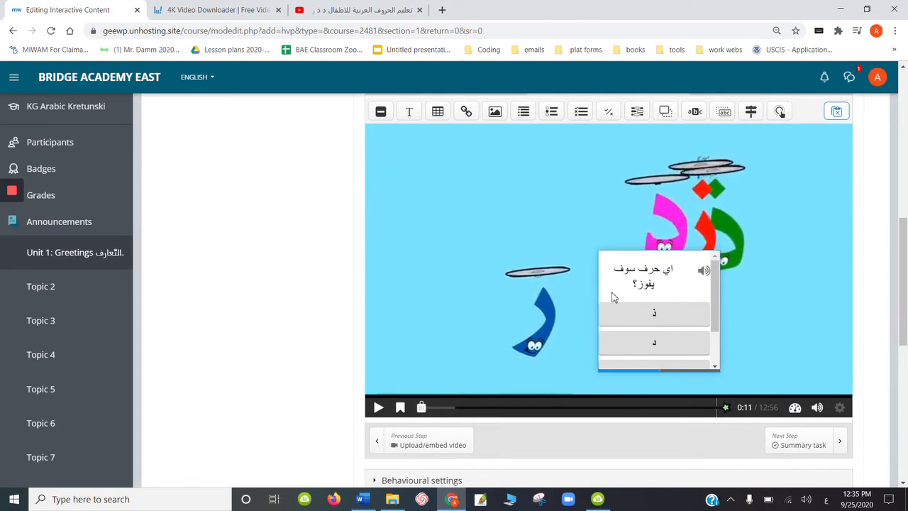
{"action": "left_click", "coordinate": [633, 298]}
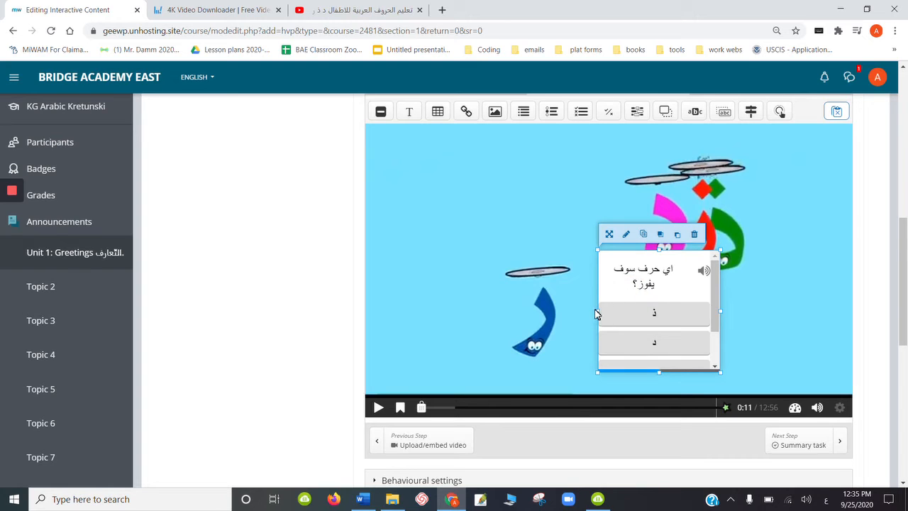
{"action": "left_click_drag", "start_coordinate": [599, 309], "coordinate": [386, 325]}
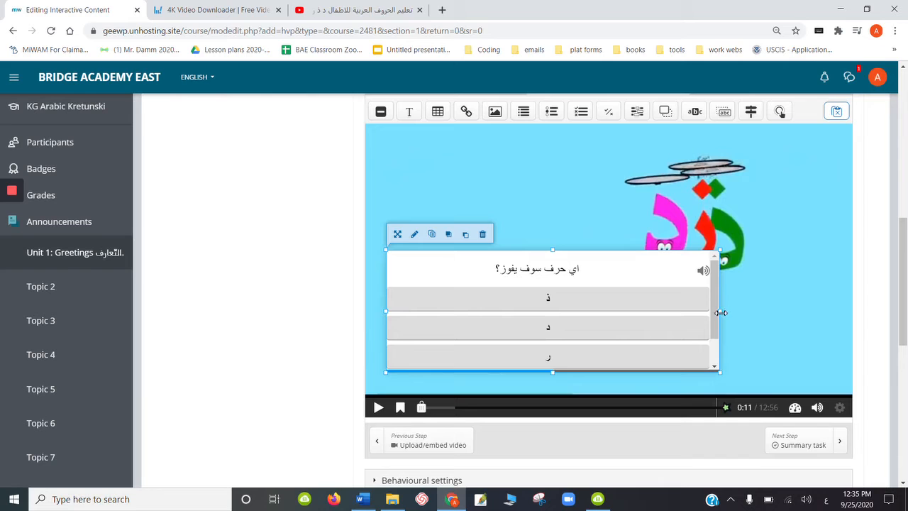
{"action": "left_click_drag", "start_coordinate": [721, 312], "coordinate": [856, 298]}
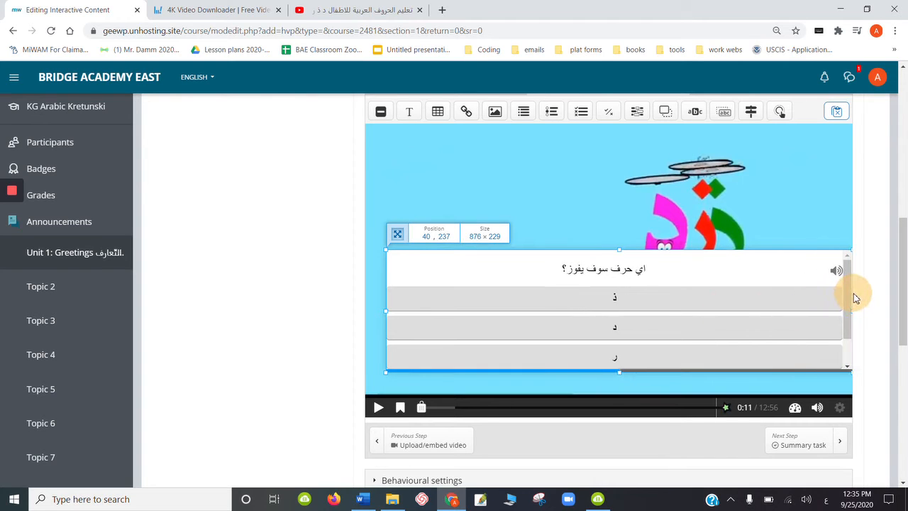
{"action": "left_click_drag", "start_coordinate": [716, 264], "coordinate": [718, 293]}
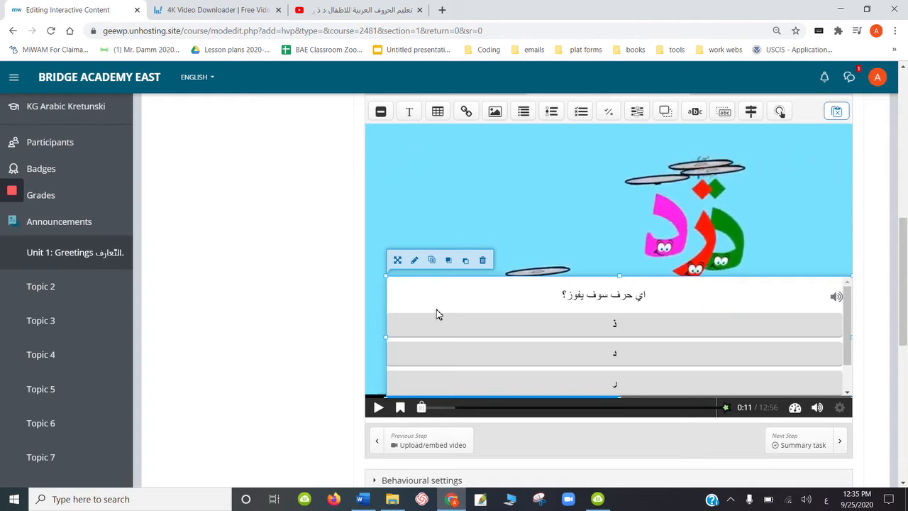
{"action": "left_click_drag", "start_coordinate": [387, 338], "coordinate": [365, 339]}
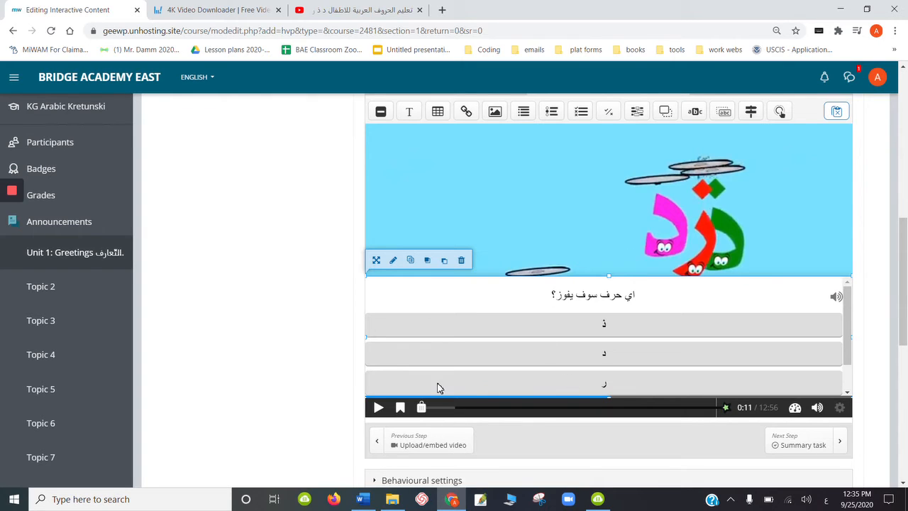
- Play and skip ahead in the video, pausing it at 1:45 on the scene with the tiger and the bear
{"action": "left_click", "coordinate": [378, 410]}
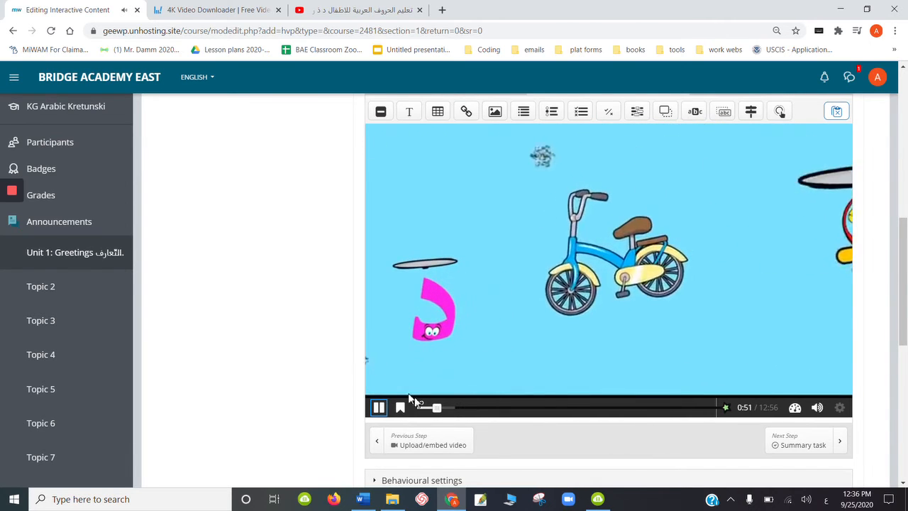
{"action": "left_click", "coordinate": [447, 408]}
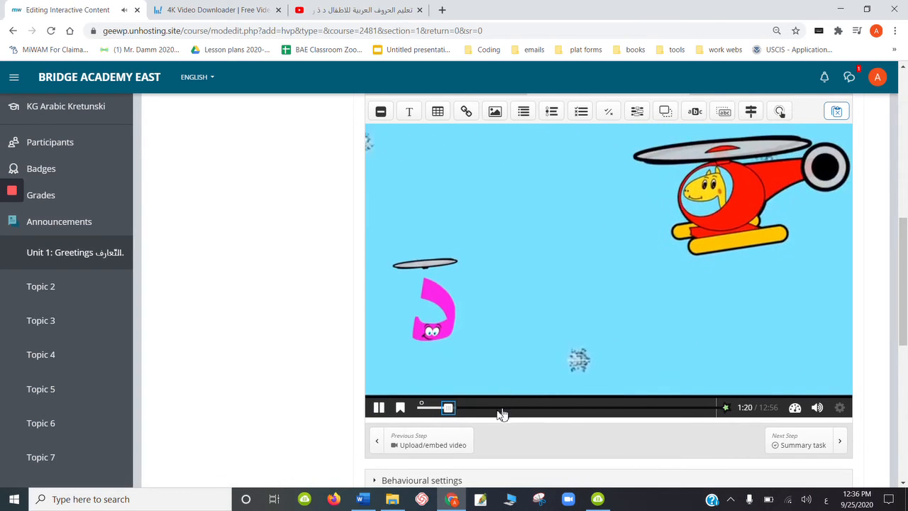
{"action": "left_click", "coordinate": [462, 409]}
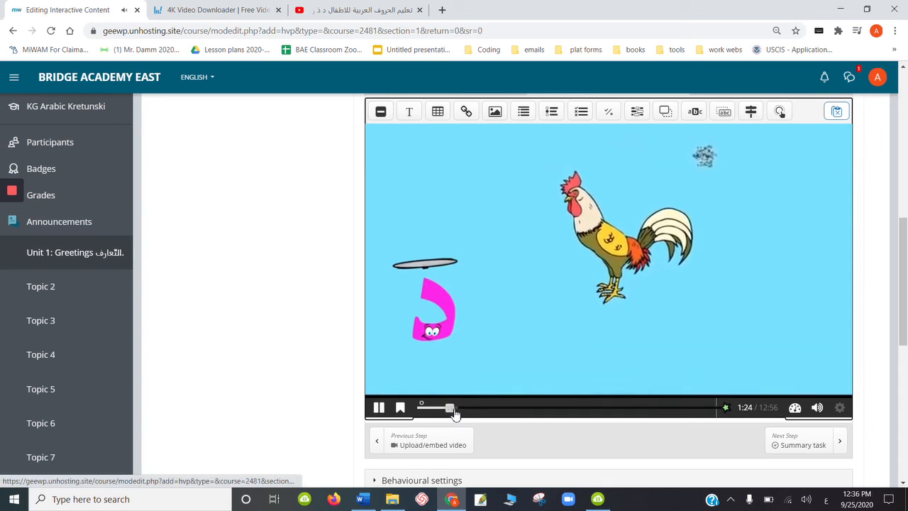
{"action": "left_click", "coordinate": [457, 411]}
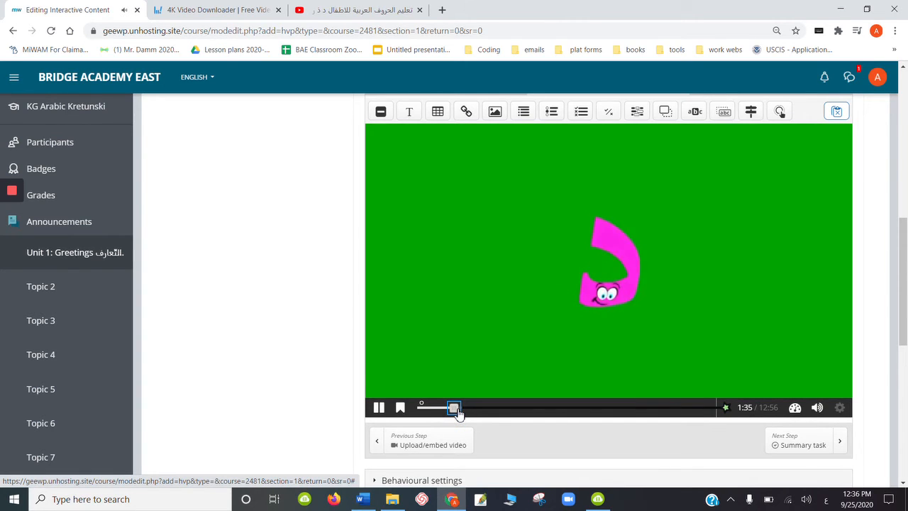
{"action": "left_click_drag", "start_coordinate": [457, 411], "coordinate": [458, 410]}
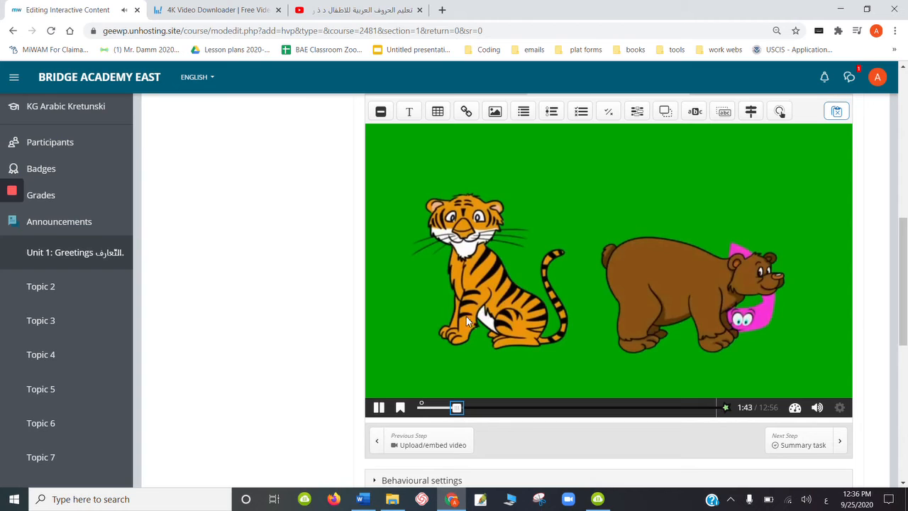
{"action": "left_click", "coordinate": [380, 409]}
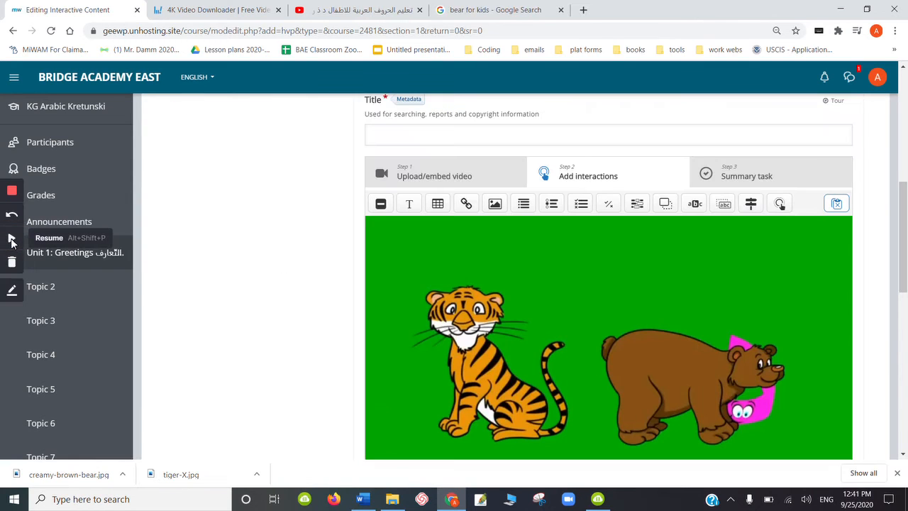
{"action": "left_click", "coordinate": [11, 241]}
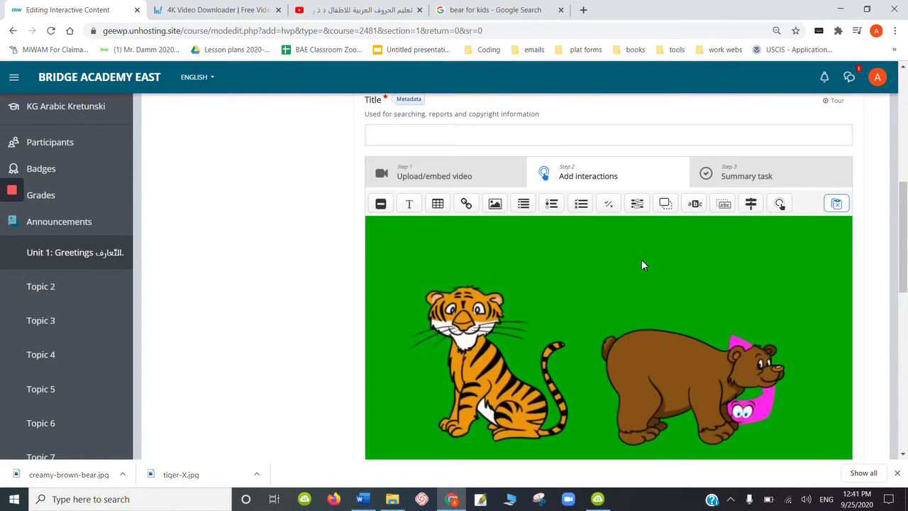
- Add a Drag and Drop interaction displayed as a poster, with video pausing enabled and its display time ending at 1:49.878
{"action": "left_click", "coordinate": [665, 206]}
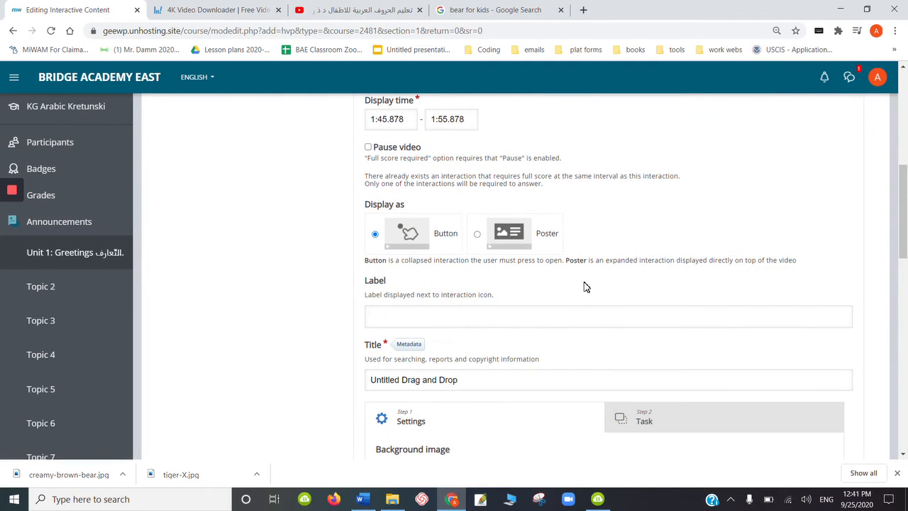
{"action": "left_click", "coordinate": [477, 238]}
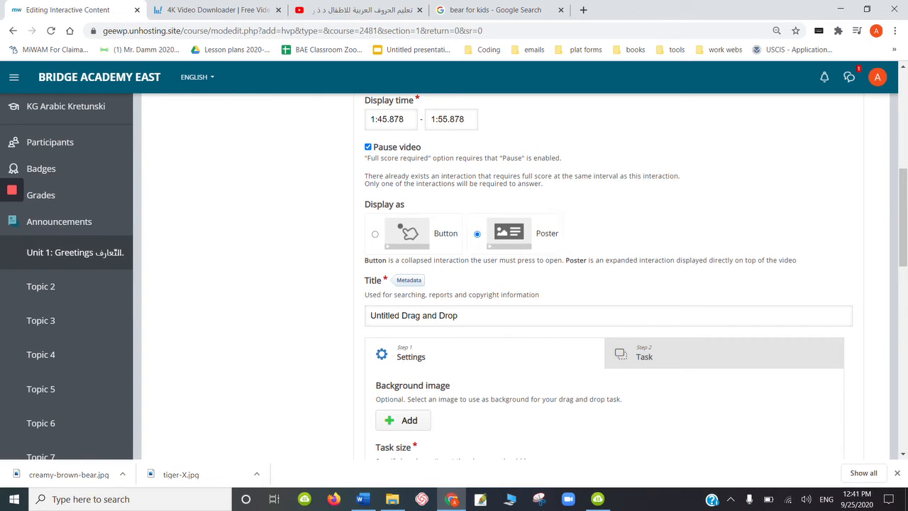
{"action": "left_click_drag", "start_coordinate": [905, 205], "coordinate": [905, 191]}
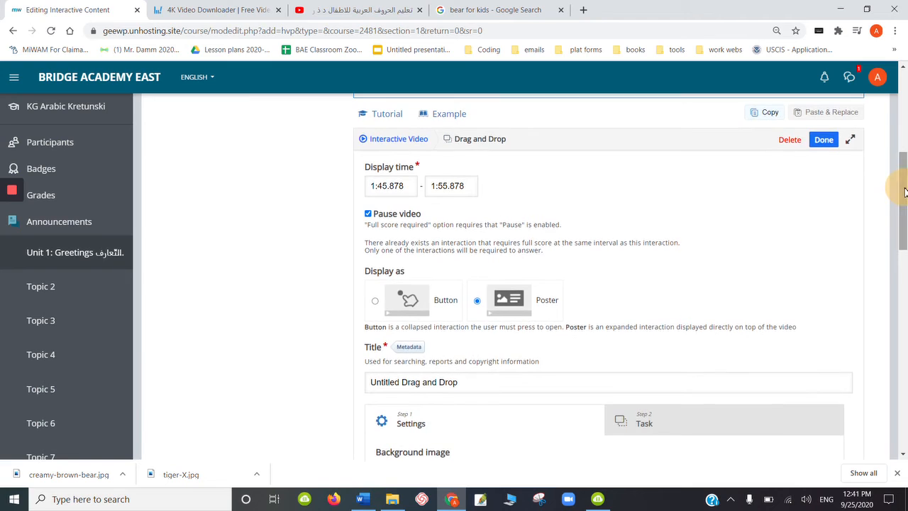
{"action": "left_click", "coordinate": [445, 186]}
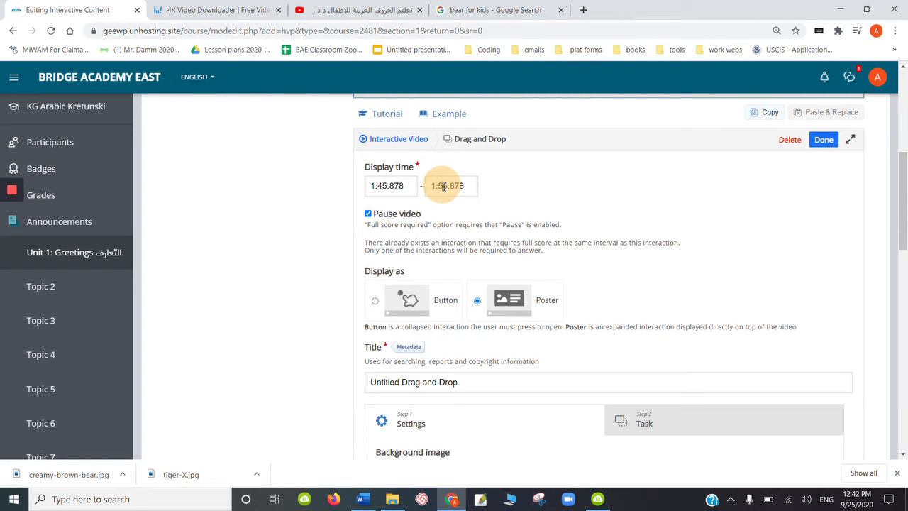
{"action": "left_click", "coordinate": [448, 186]}
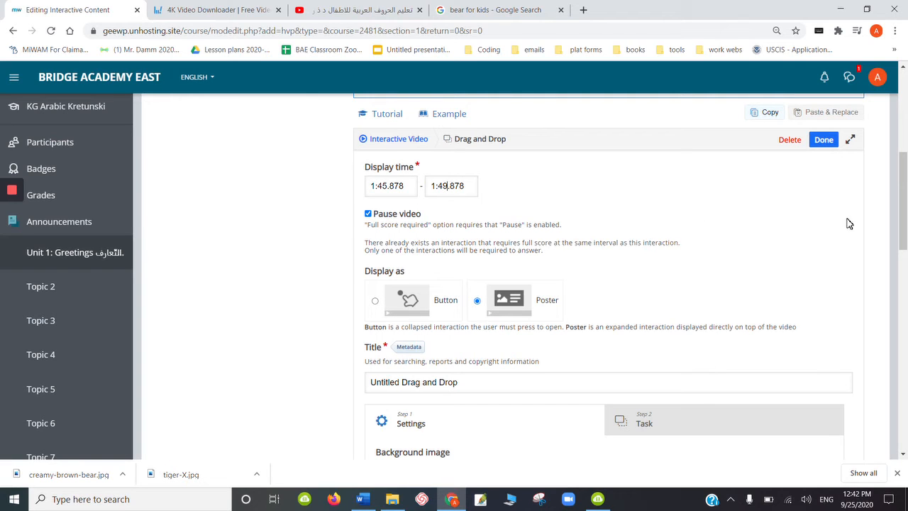
- Set the background image of the drag and drop task to zak.JPG from the Desktop folder 20-21 > pix
{"action": "left_click_drag", "start_coordinate": [904, 204], "coordinate": [902, 260]}
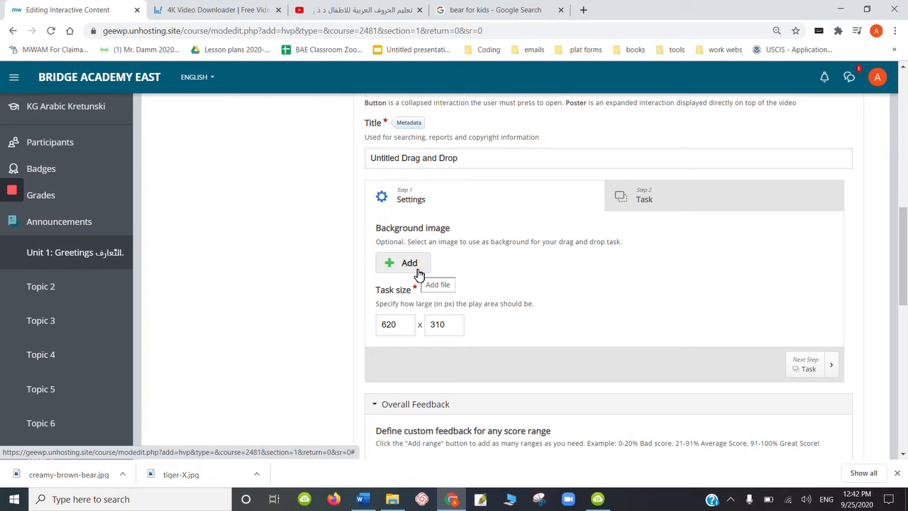
{"action": "left_click", "coordinate": [419, 268]}
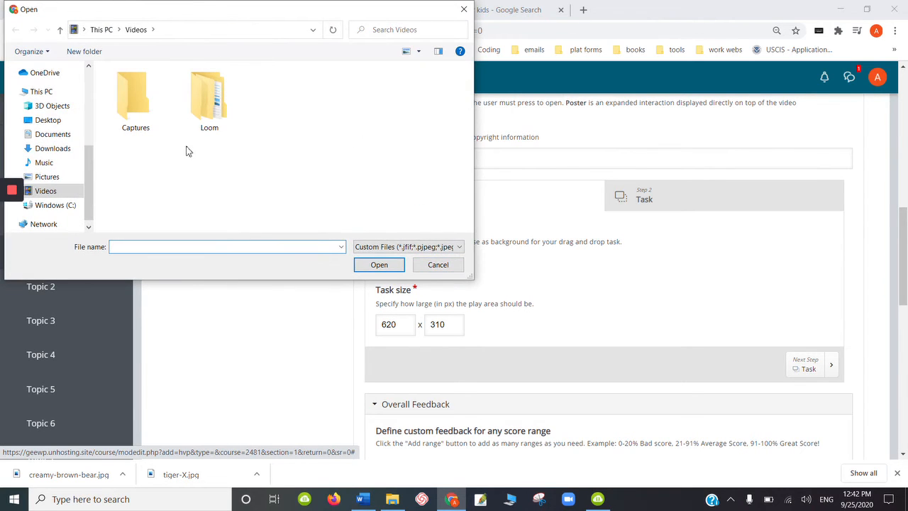
{"action": "left_click", "coordinate": [56, 125]}
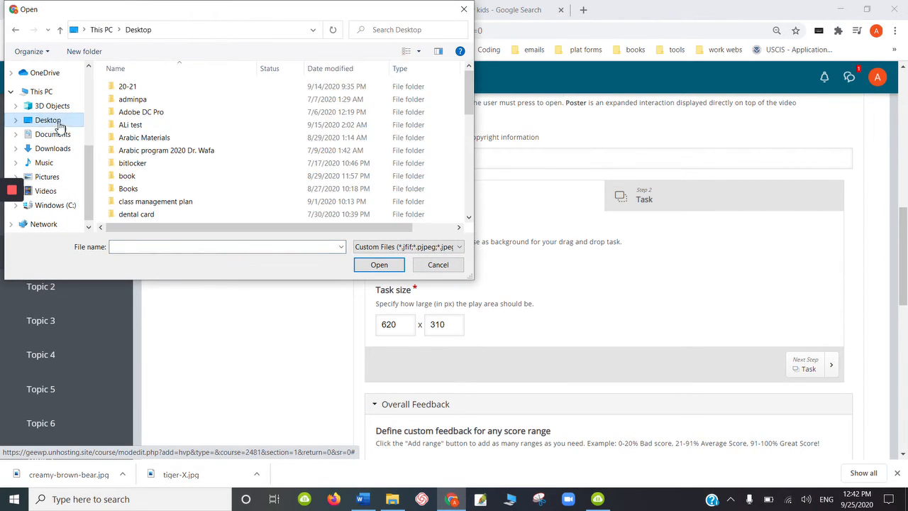
{"action": "left_click", "coordinate": [139, 91]}
{"action": "double_click", "coordinate": [139, 91]}
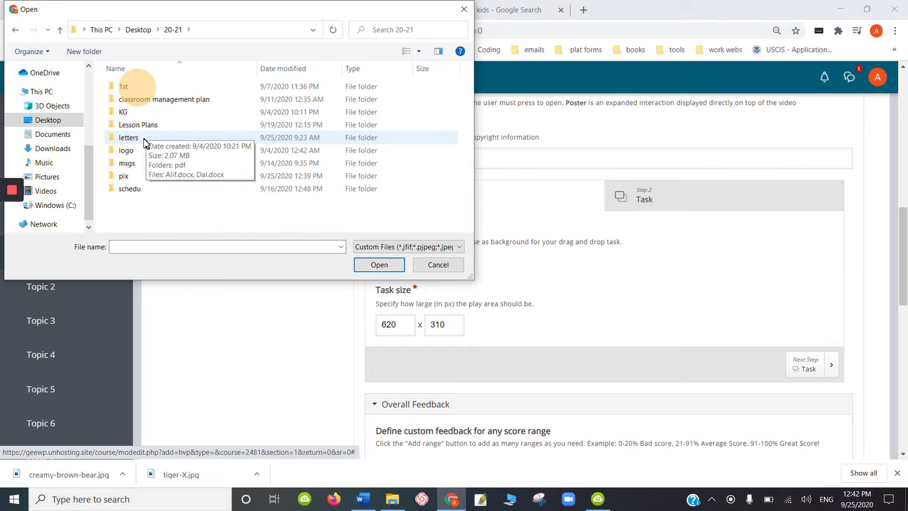
{"action": "double_click", "coordinate": [133, 178]}
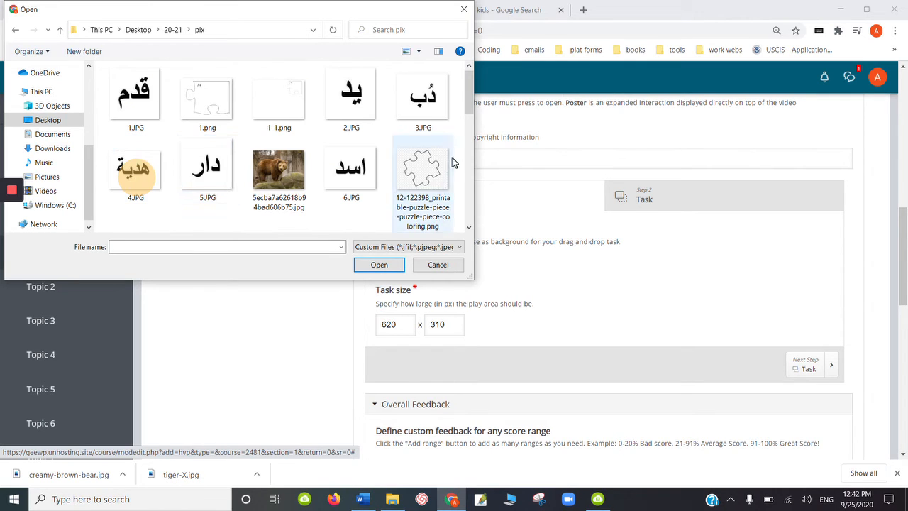
{"action": "left_click_drag", "start_coordinate": [467, 106], "coordinate": [469, 216]}
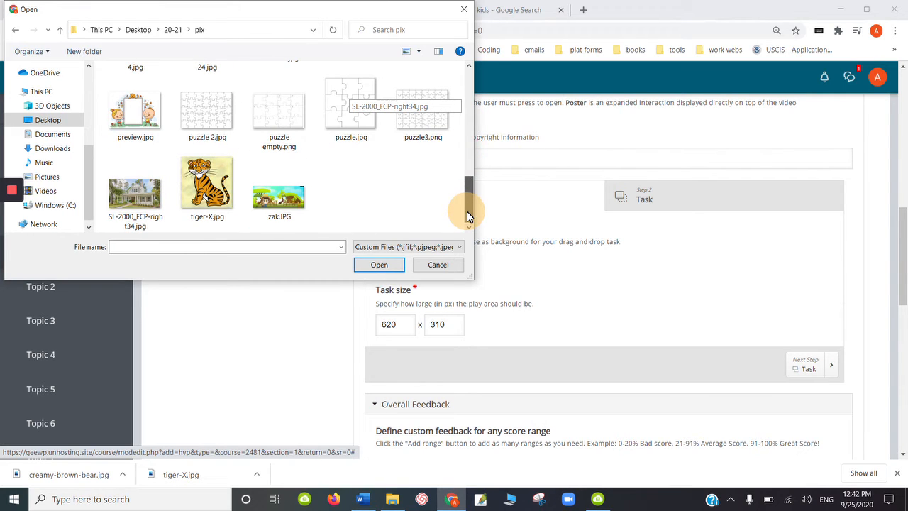
{"action": "double_click", "coordinate": [278, 195]}
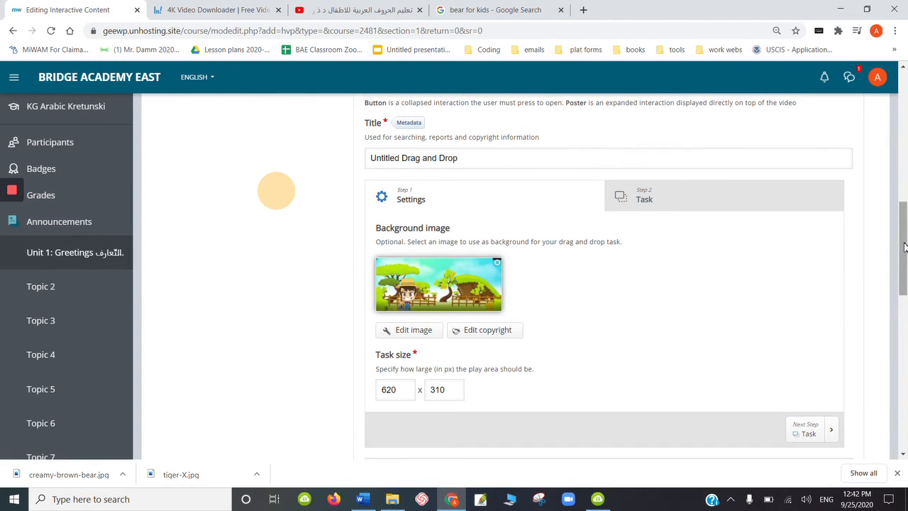
- Add an image element to the drag and drop task using creamy-brown-bear.jpg from the pix folder
{"action": "mouse_move", "coordinate": [905, 247]}
{"action": "left_mouse_down"}
{"action": "mouse_move", "coordinate": [896, 306]}
{"action": "mouse_move", "coordinate": [902, 253]}
{"action": "left_mouse_up"}
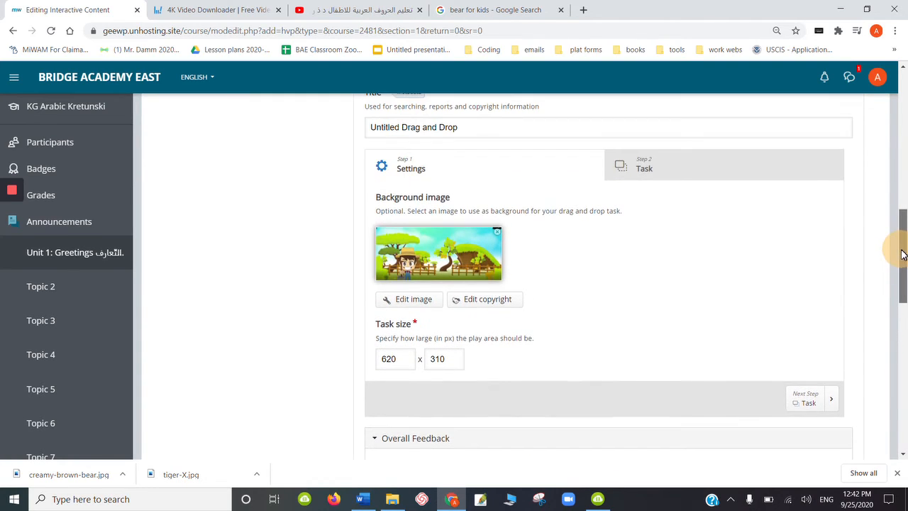
{"action": "left_click", "coordinate": [651, 178]}
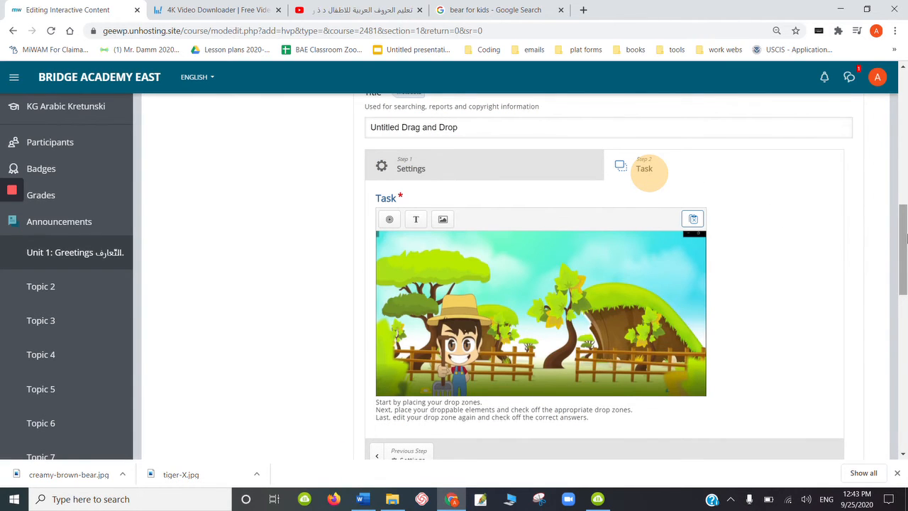
{"action": "mouse_move", "coordinate": [905, 238]}
{"action": "left_mouse_down"}
{"action": "mouse_move", "coordinate": [906, 248]}
{"action": "mouse_move", "coordinate": [905, 229]}
{"action": "left_mouse_up"}
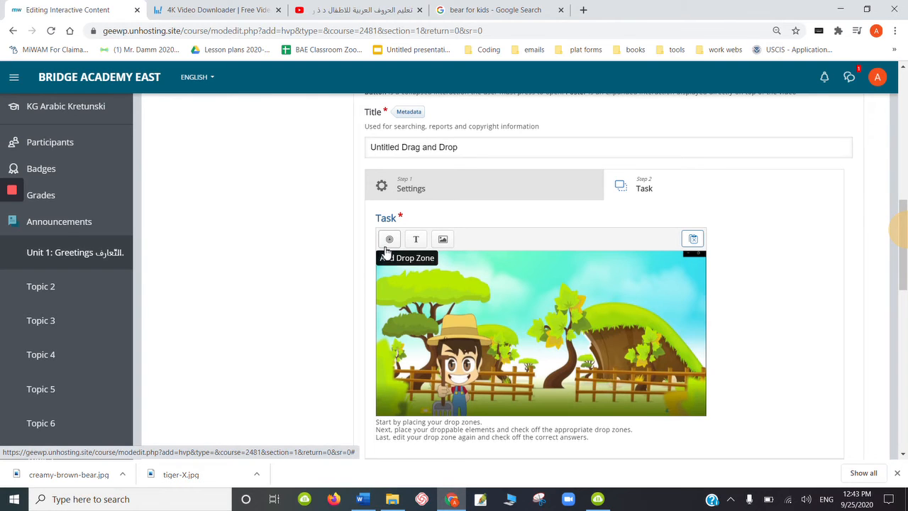
{"action": "left_click", "coordinate": [444, 243]}
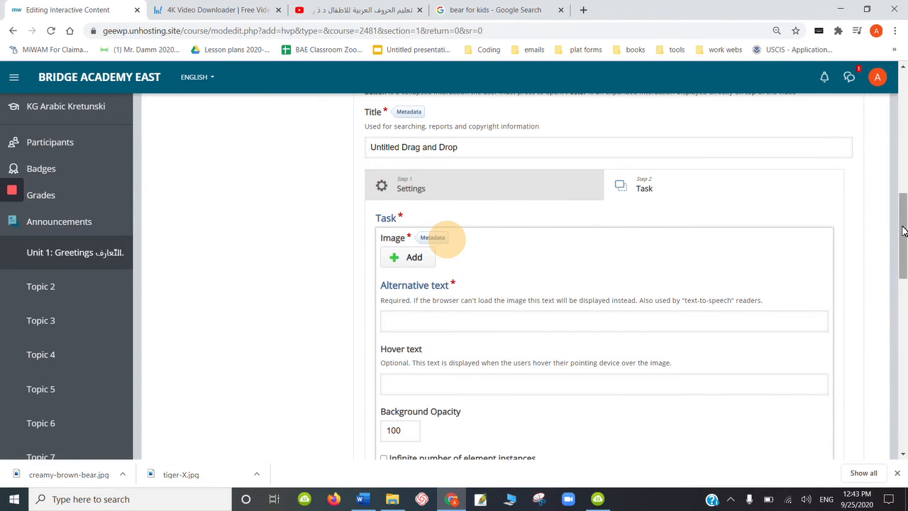
{"action": "scroll", "coordinate": [900, 245], "scroll_direction": "down", "scroll_amount": 1}
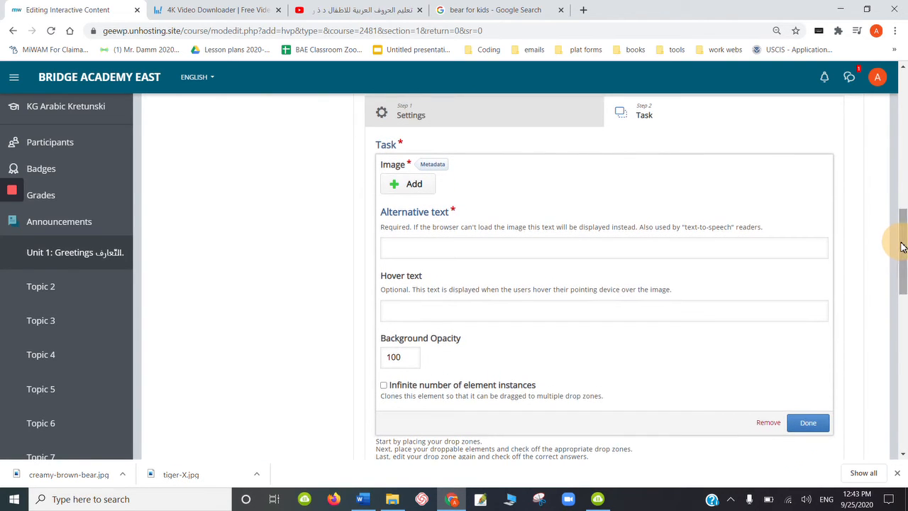
{"action": "left_click", "coordinate": [410, 184]}
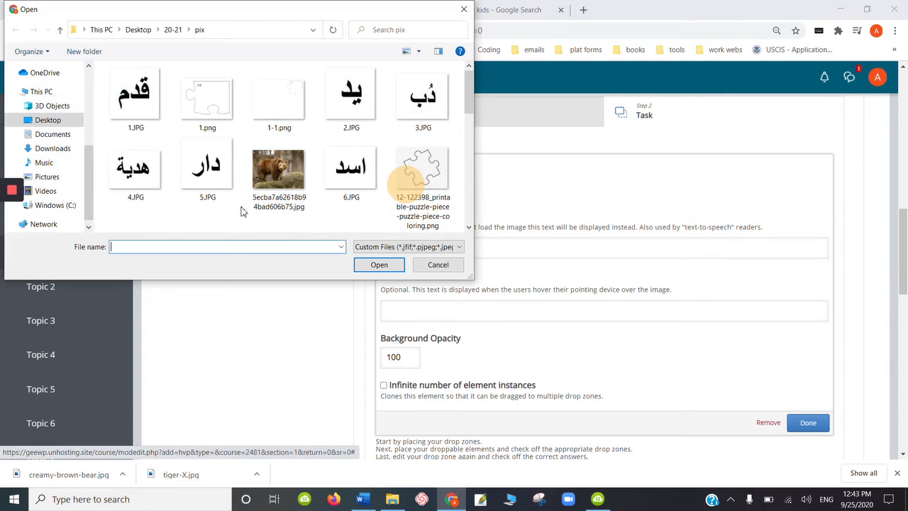
{"action": "left_click_drag", "start_coordinate": [465, 106], "coordinate": [467, 151]}
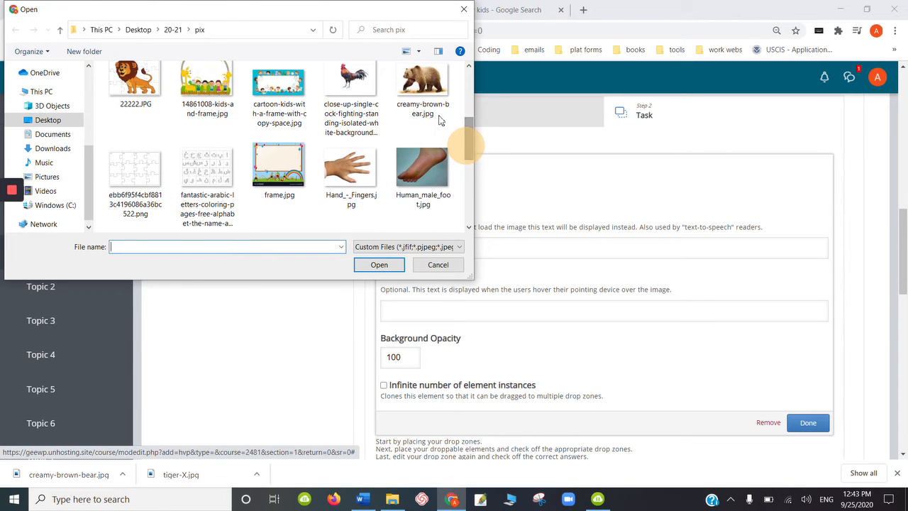
{"action": "double_click", "coordinate": [432, 94]}
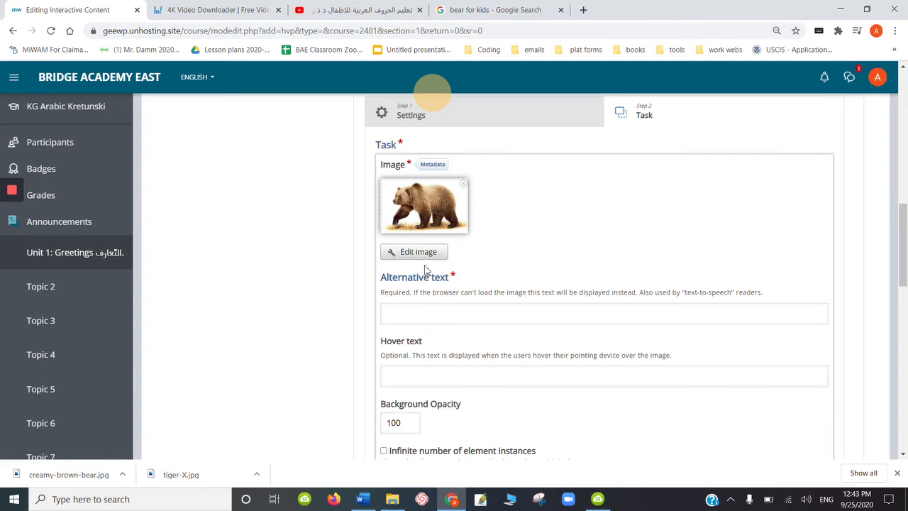
- Give the bear image the alternative text "bear" and place it in front of the hut by the fence
{"action": "left_click", "coordinate": [482, 314]}
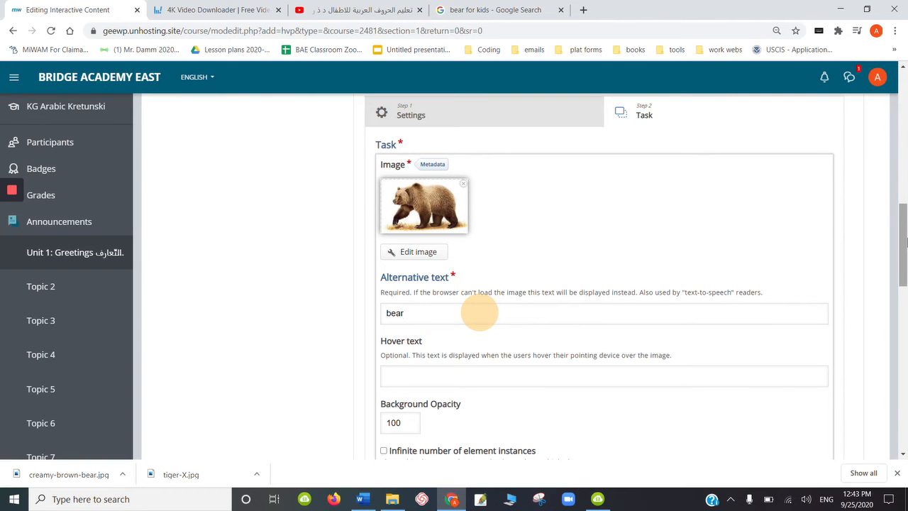
{"action": "left_click_drag", "start_coordinate": [903, 239], "coordinate": [905, 263]}
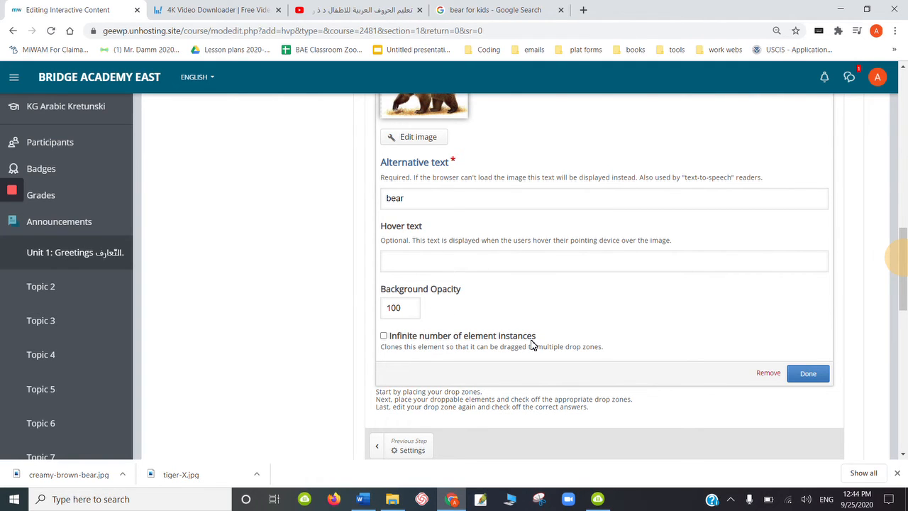
{"action": "left_click", "coordinate": [804, 376]}
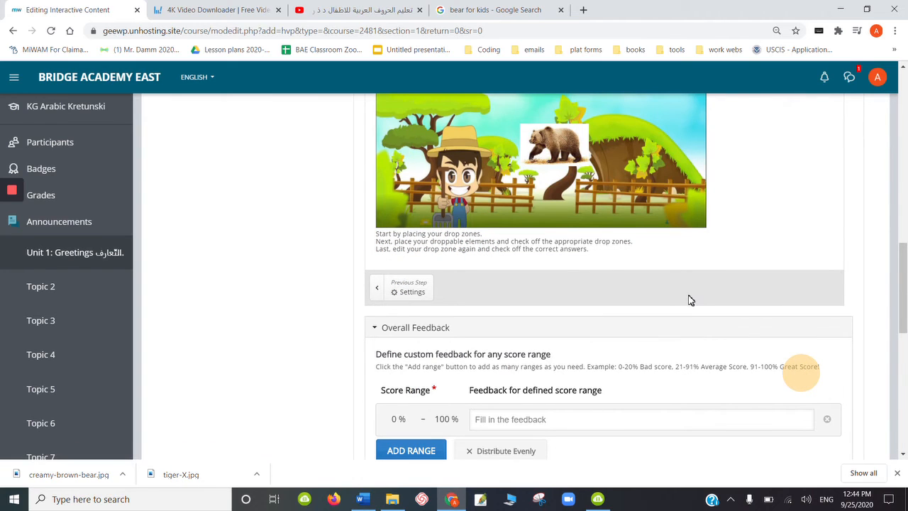
{"action": "left_click_drag", "start_coordinate": [565, 139], "coordinate": [650, 161]}
- Add a second image element to the task using the cartoon tiger picture from the pix folder
{"action": "left_click_drag", "start_coordinate": [901, 277], "coordinate": [902, 257]}
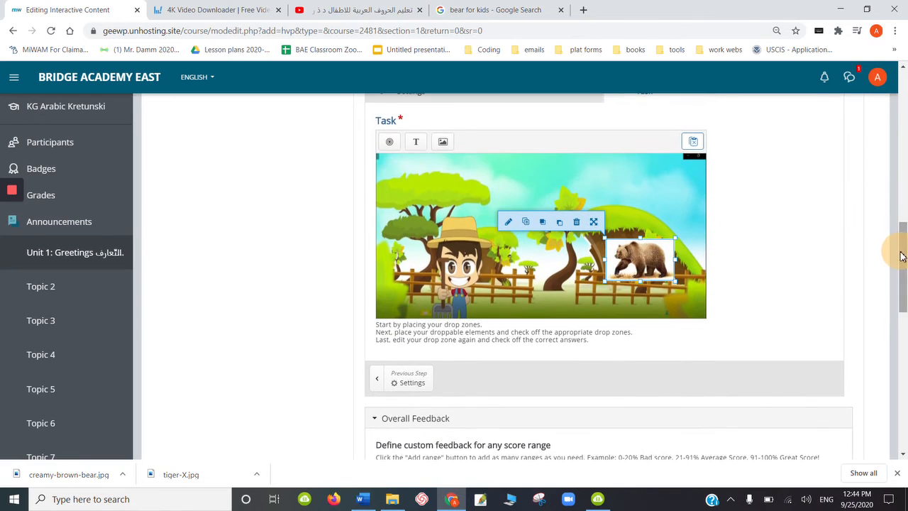
{"action": "left_click", "coordinate": [443, 144]}
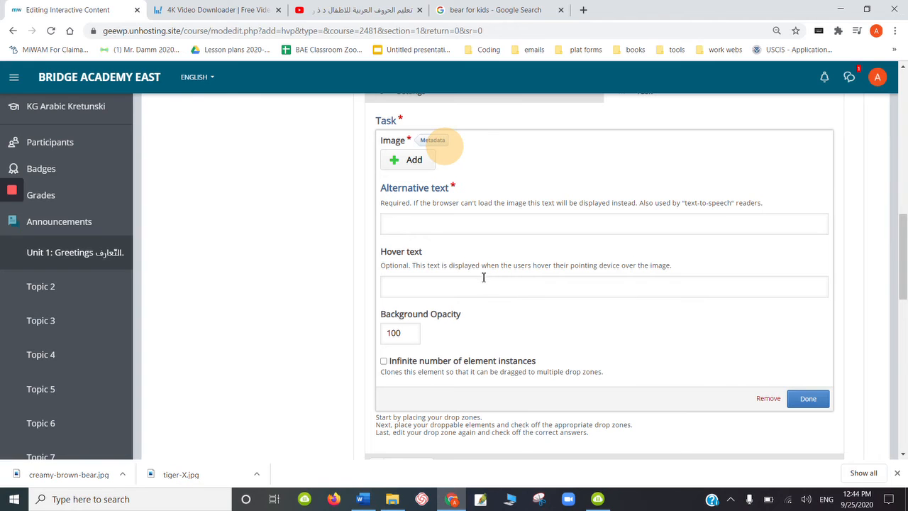
{"action": "left_click", "coordinate": [410, 160]}
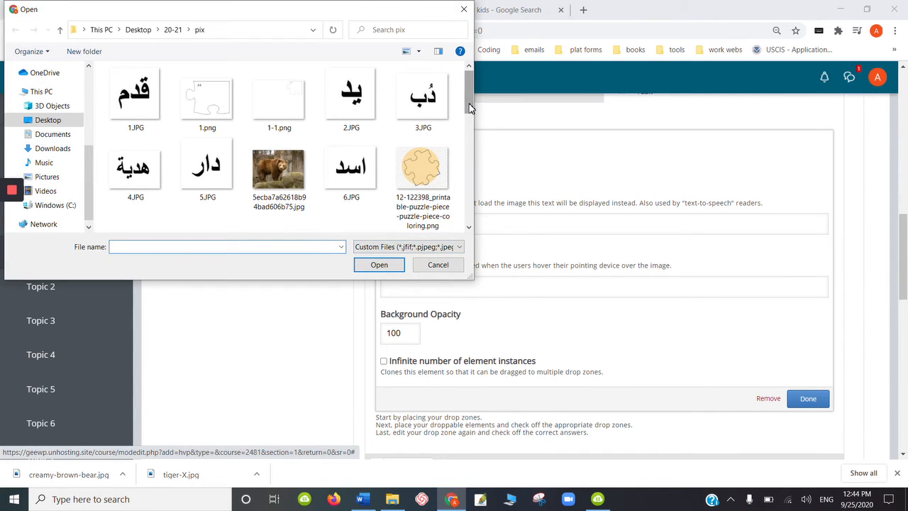
{"action": "left_click_drag", "start_coordinate": [467, 108], "coordinate": [468, 208]}
{"action": "double_click", "coordinate": [207, 186]}
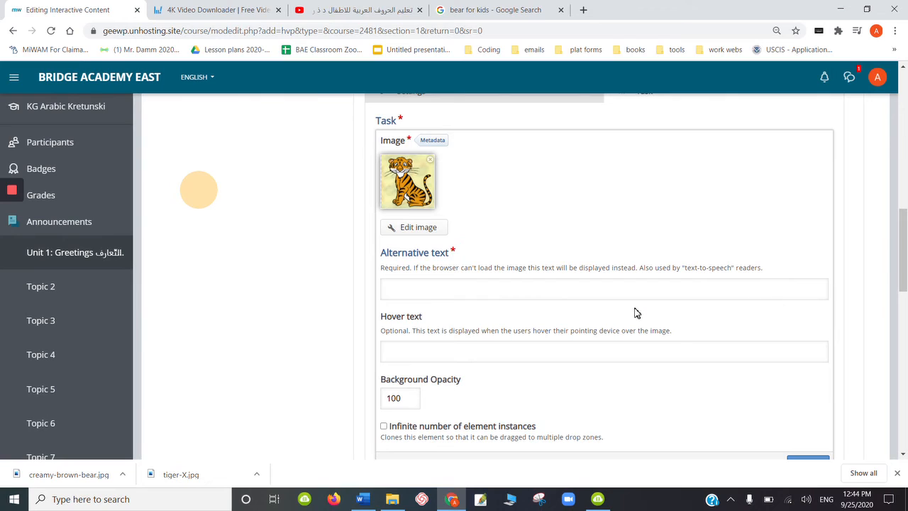
- Enter "tiger" as the tiger image's alternative text and finish the element
{"action": "left_click", "coordinate": [499, 294]}
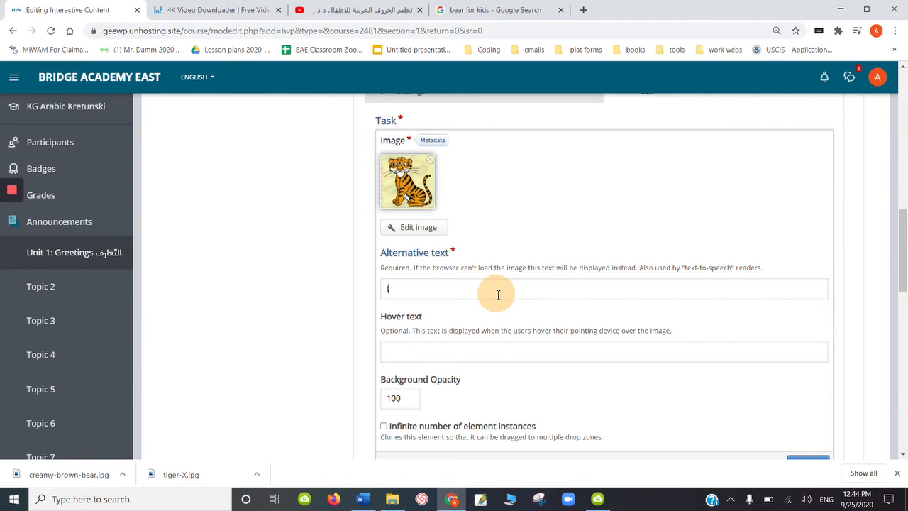
{"action": "type", "text": "tiger"}
{"action": "left_click_drag", "start_coordinate": [904, 234], "coordinate": [905, 265]}
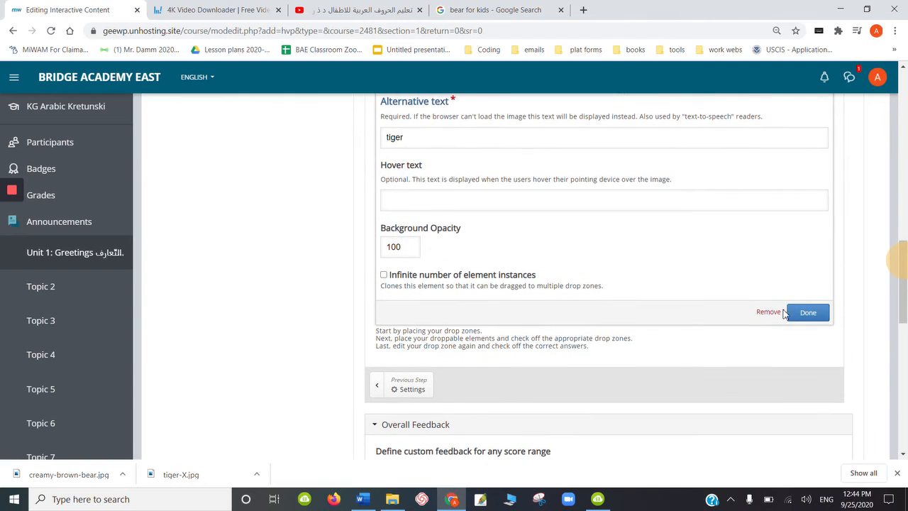
{"action": "left_click", "coordinate": [810, 317]}
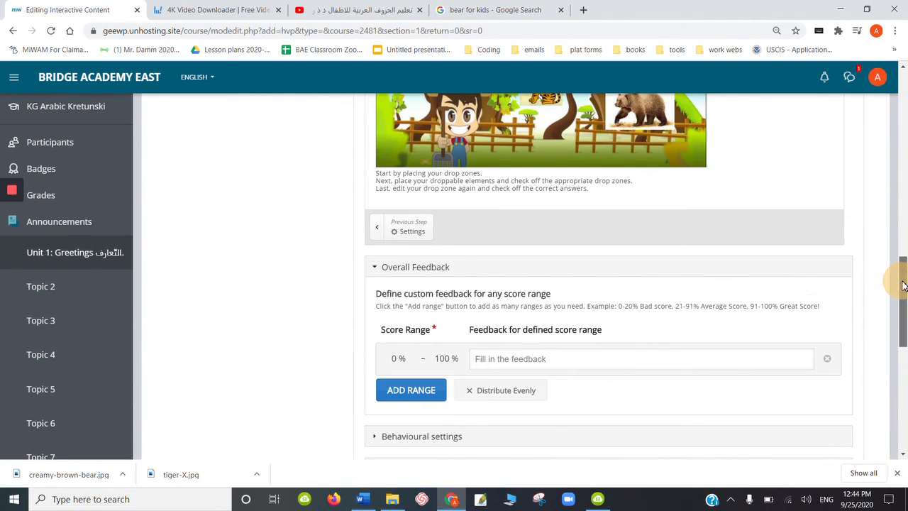
- Move the tiger image down between the farmer and the bear, level with the bear image
{"action": "left_click_drag", "start_coordinate": [901, 283], "coordinate": [902, 254]}
{"action": "left_click_drag", "start_coordinate": [546, 223], "coordinate": [561, 240]}
{"action": "left_click", "coordinate": [616, 240]}
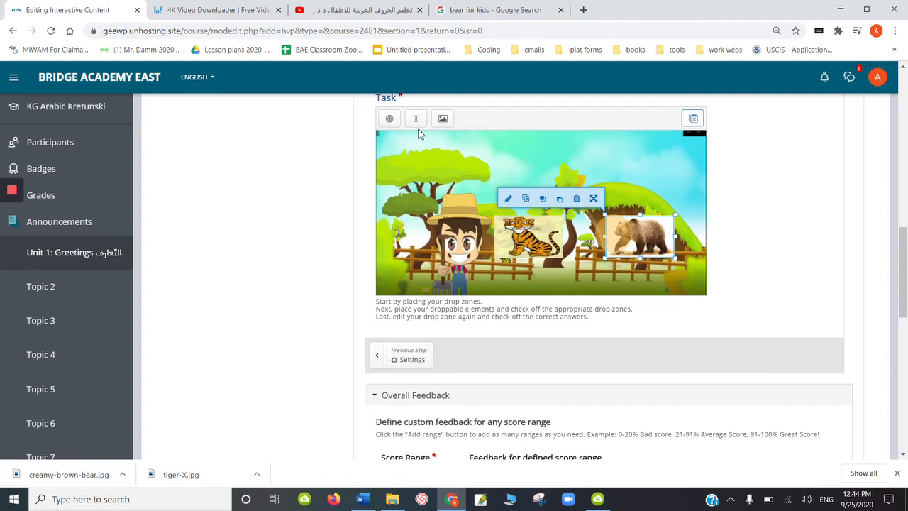
{"action": "left_click", "coordinate": [477, 173]}
- Add a drop zone to the task with the centred label "blank"
{"action": "left_click", "coordinate": [389, 118]}
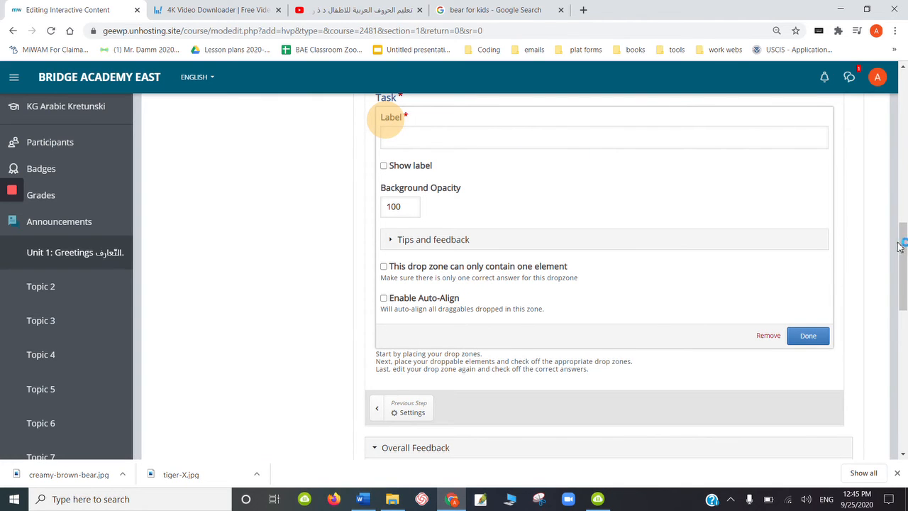
{"action": "left_click_drag", "start_coordinate": [904, 248], "coordinate": [902, 216]}
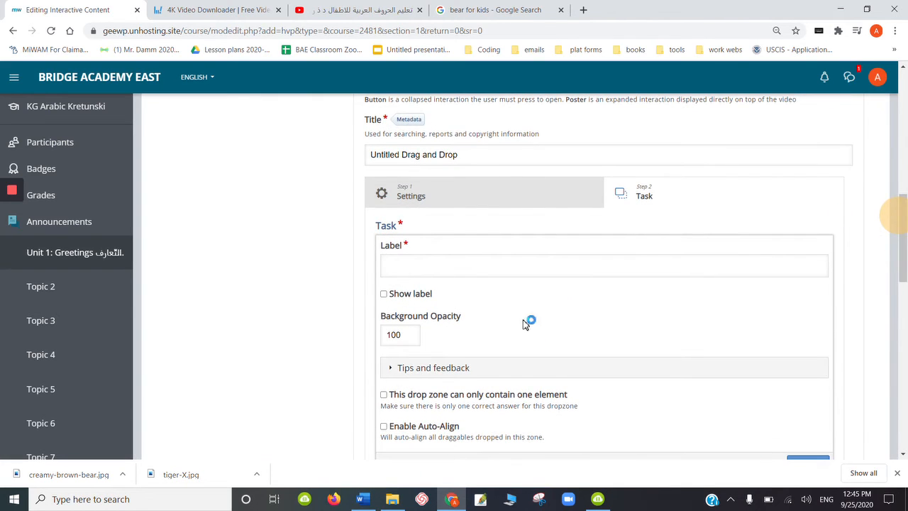
{"action": "left_click", "coordinate": [437, 261]}
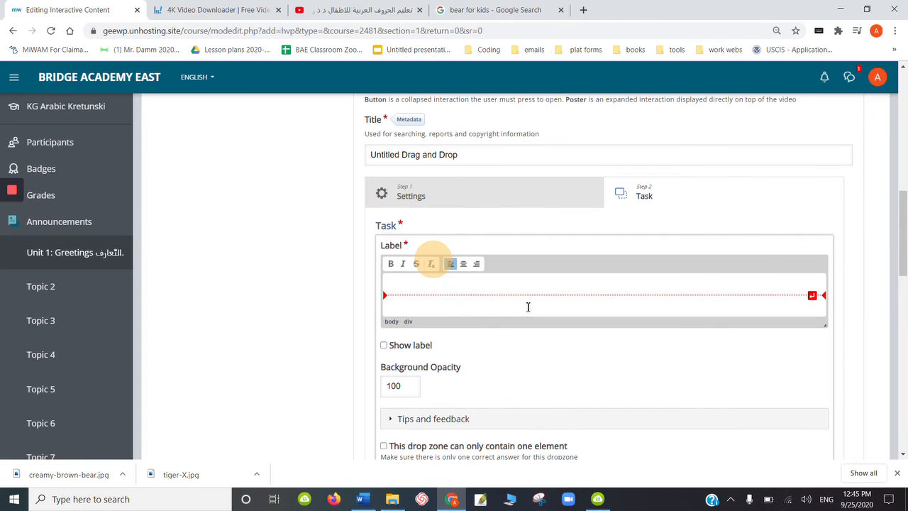
{"action": "left_click", "coordinate": [463, 264]}
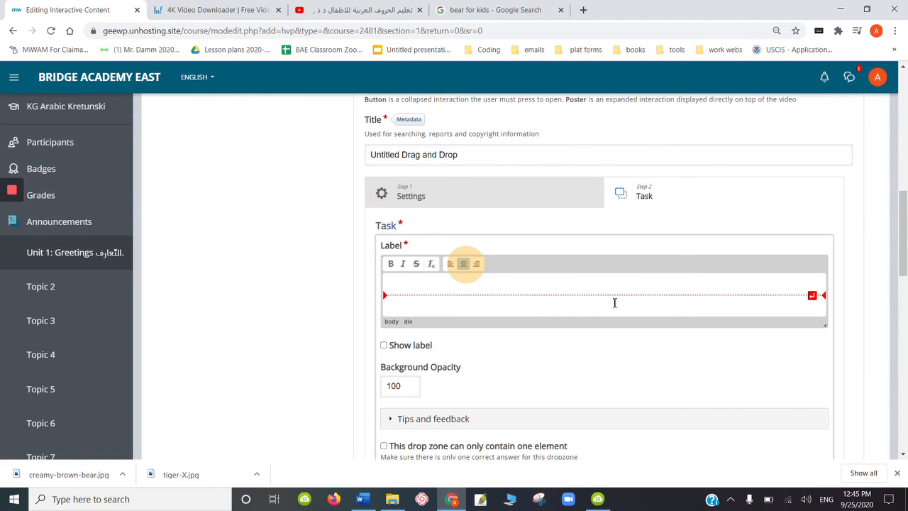
{"action": "type", "text": "blank"}
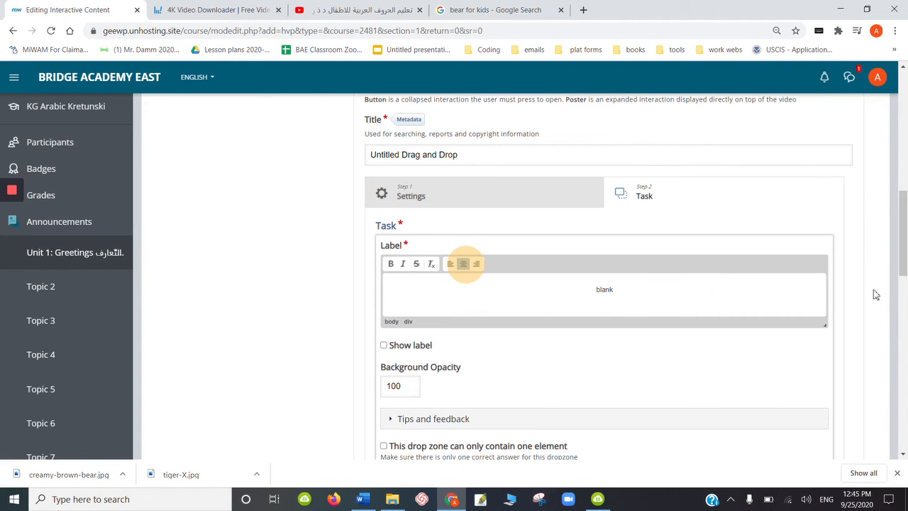
{"action": "left_click", "coordinate": [842, 290]}
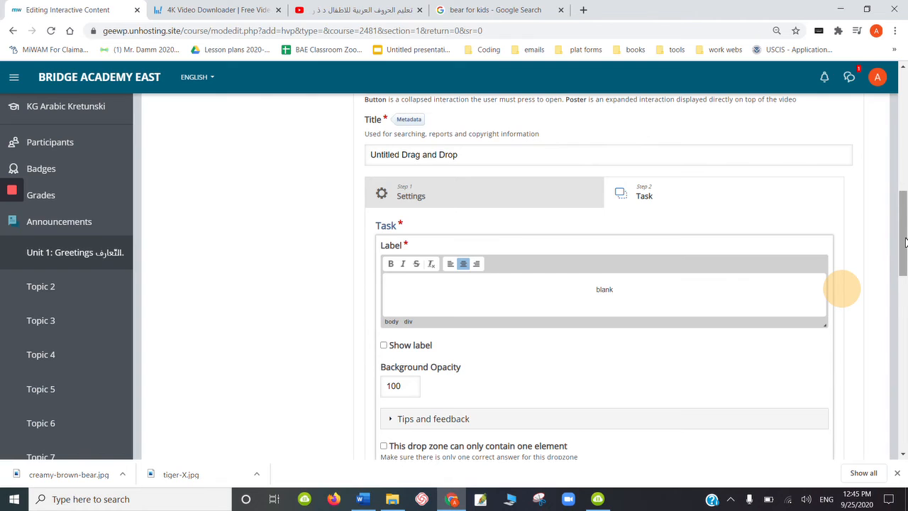
- Limit the drop zone to one element, enable Auto-Align and finish its settings
{"action": "left_click_drag", "start_coordinate": [905, 239], "coordinate": [904, 280]}
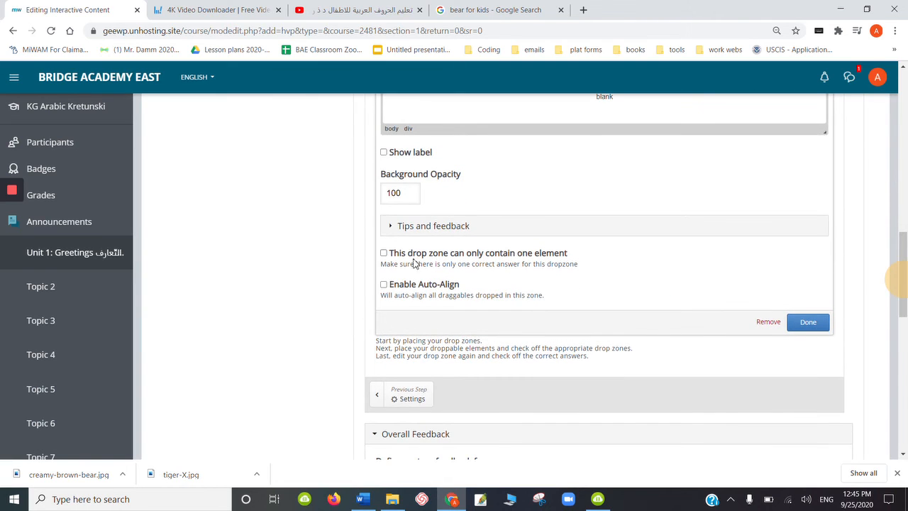
{"action": "left_click", "coordinate": [384, 254]}
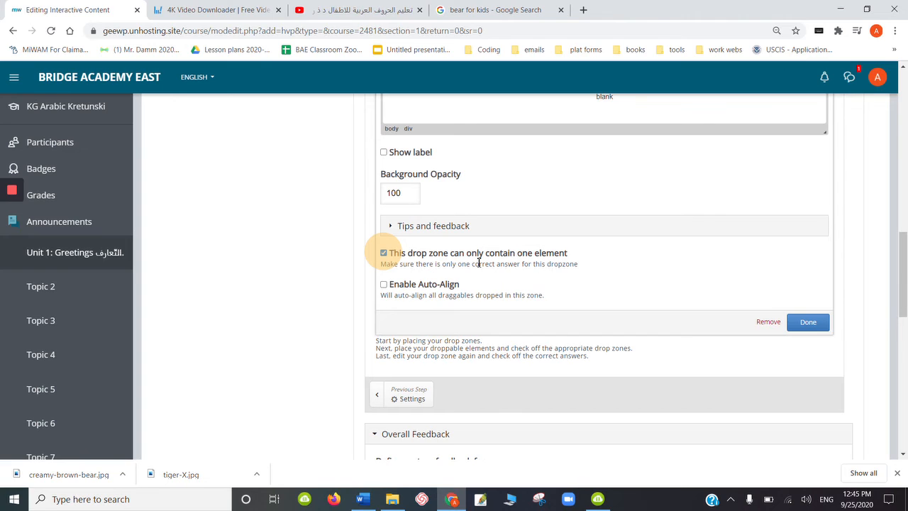
{"action": "left_click", "coordinate": [384, 287]}
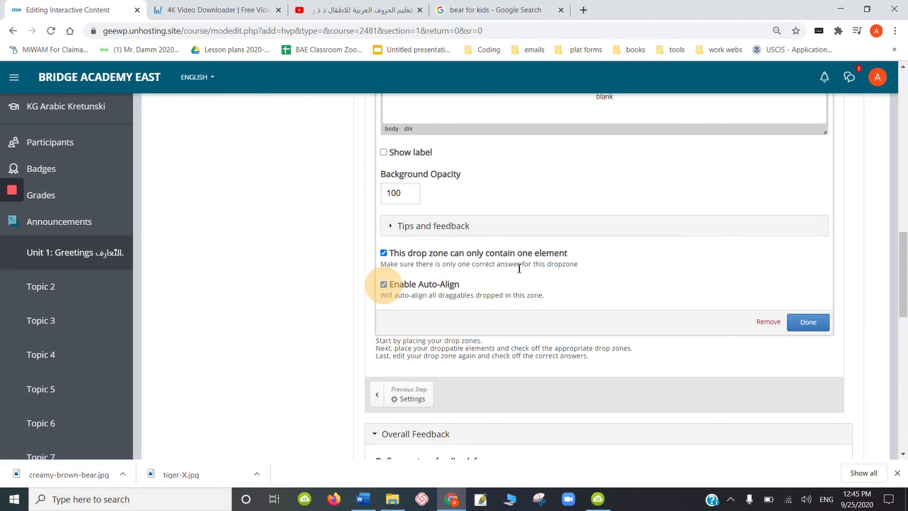
{"action": "left_click", "coordinate": [807, 323]}
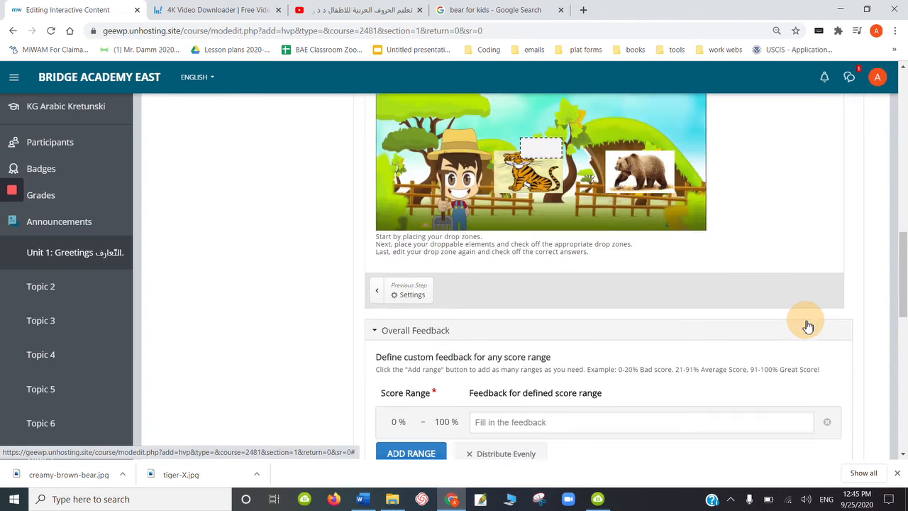
- Enlarge the drop zone to slightly more than an animal picture's size and move it down onto the fence area
{"action": "left_click", "coordinate": [541, 146]}
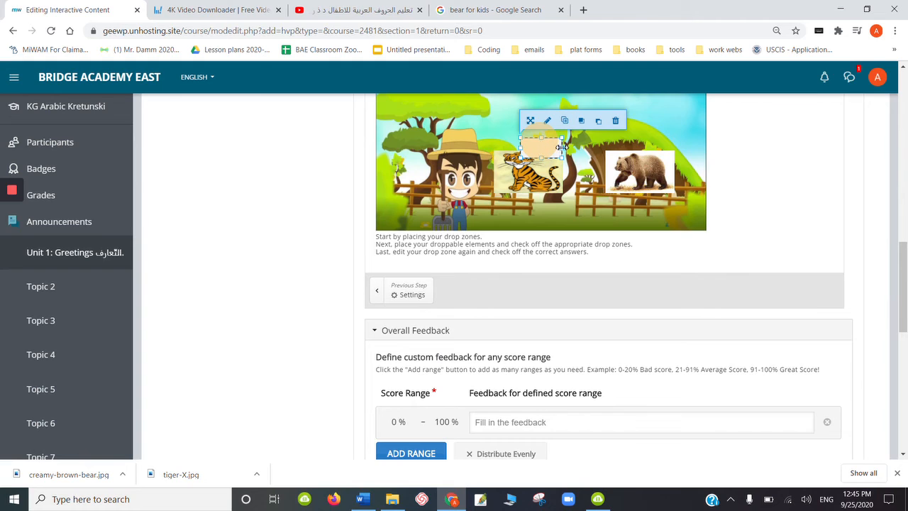
{"action": "left_click_drag", "start_coordinate": [561, 146], "coordinate": [633, 161]}
{"action": "left_click_drag", "start_coordinate": [637, 161], "coordinate": [593, 125]}
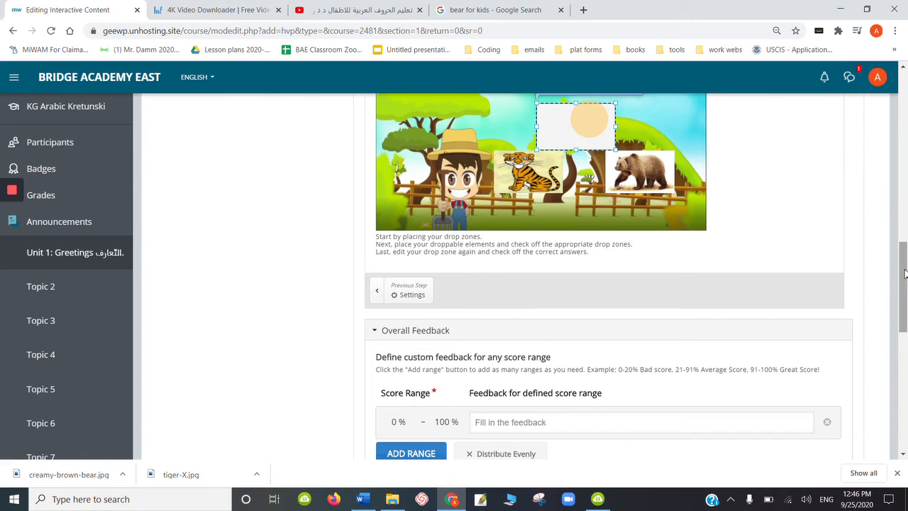
{"action": "left_click_drag", "start_coordinate": [904, 273], "coordinate": [902, 244]}
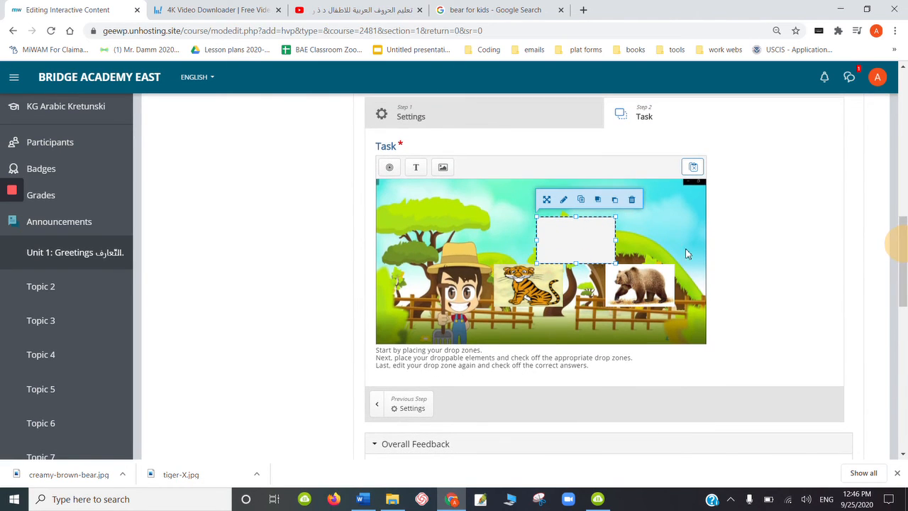
{"action": "left_click_drag", "start_coordinate": [583, 242], "coordinate": [573, 304]}
- Place the tiger above the farmer and the bear above the hut, with the drop zone centred below between them
{"action": "left_click_drag", "start_coordinate": [511, 288], "coordinate": [479, 245]}
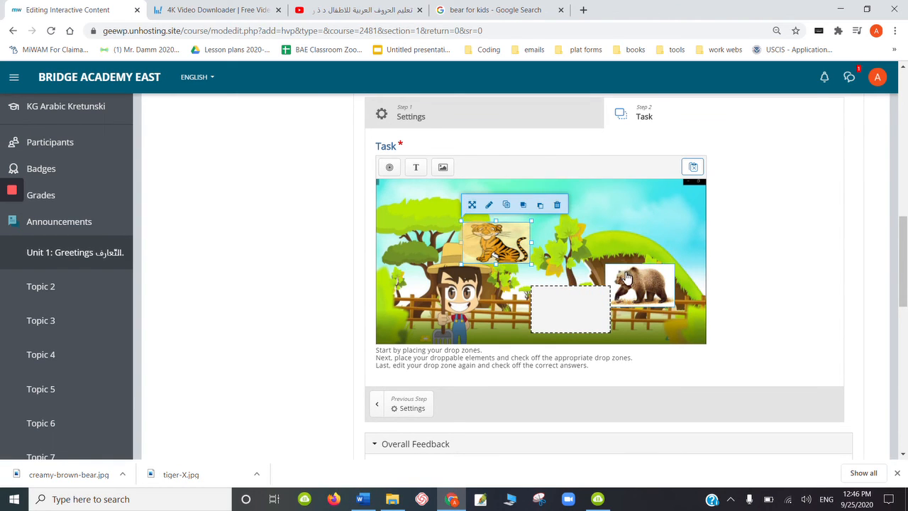
{"action": "left_click_drag", "start_coordinate": [627, 276], "coordinate": [602, 230]}
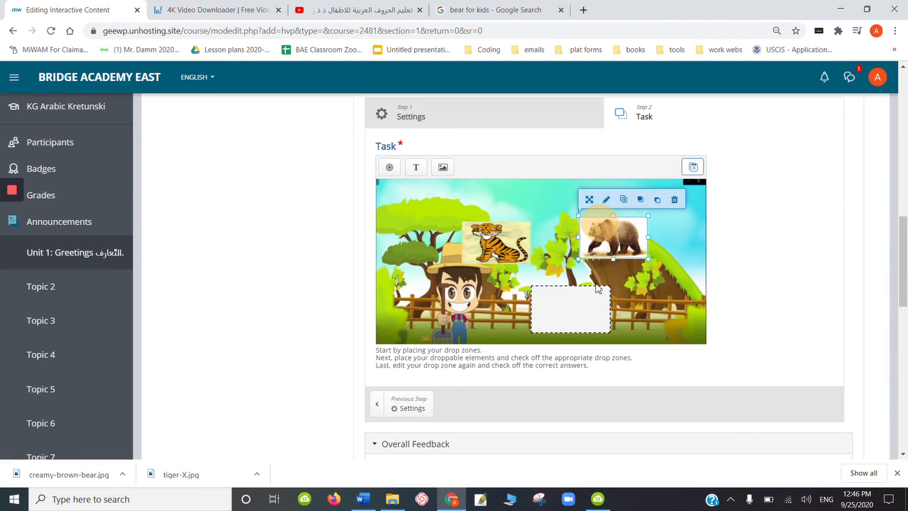
{"action": "left_click_drag", "start_coordinate": [588, 301], "coordinate": [561, 304]}
{"action": "left_click", "coordinate": [503, 243]}
{"action": "left_click_drag", "start_coordinate": [503, 244], "coordinate": [498, 240]}
{"action": "left_click", "coordinate": [598, 245]}
{"action": "left_click_drag", "start_coordinate": [599, 244], "coordinate": [599, 250]}
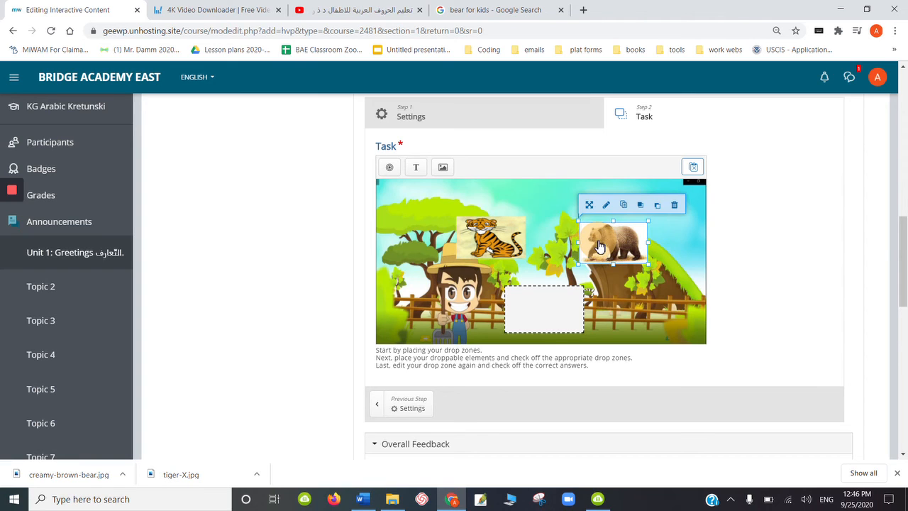
- Change the drop zone's label to "where does the letter Dall hide?" and turn on showing the label
{"action": "double_click", "coordinate": [556, 306]}
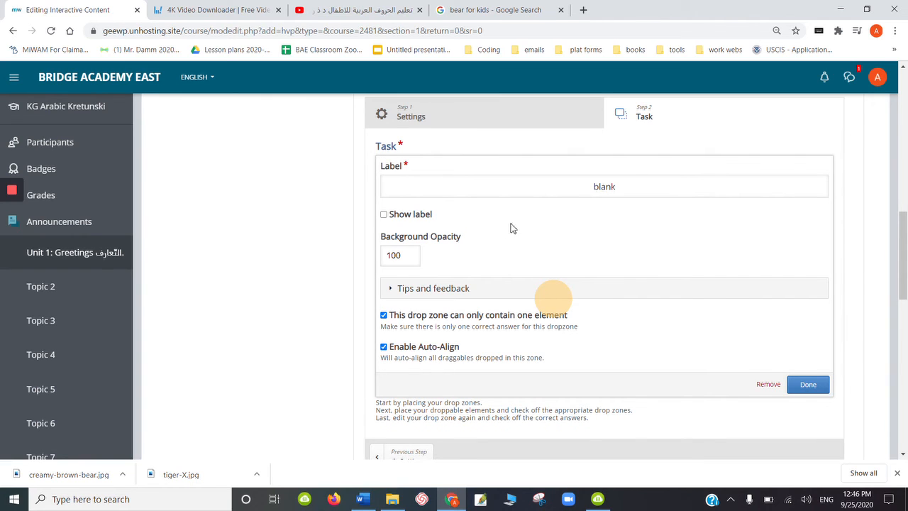
{"action": "left_click", "coordinate": [614, 187]}
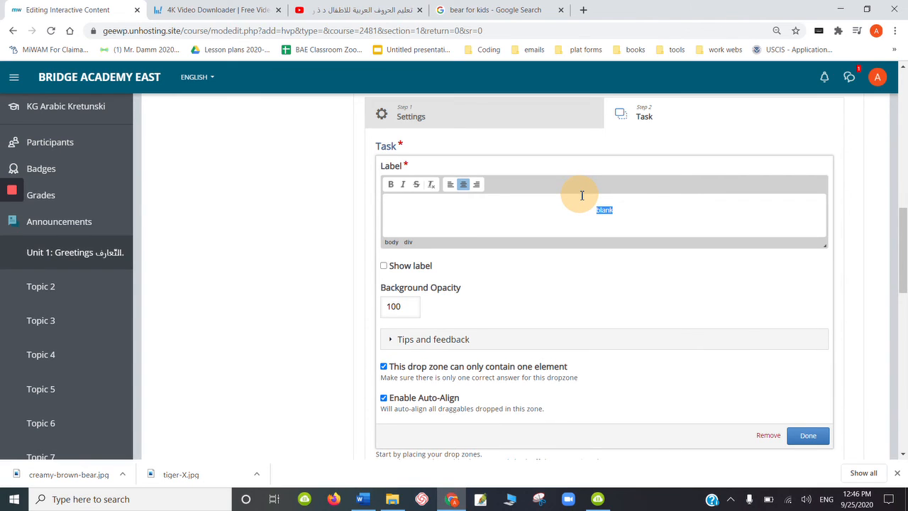
{"action": "type", "text": "d"}
{"action": "type", "text": "p"}
{"action": "type", "text": "oes the"}
{"action": "type", "text": " letter "}
{"action": "type", "text": "Dall"}
{"action": "type", "text": " ho"}
{"action": "key", "text": "BackSpace"}
{"action": "type", "text": "ide?"}
{"action": "left_click", "coordinate": [384, 267]}
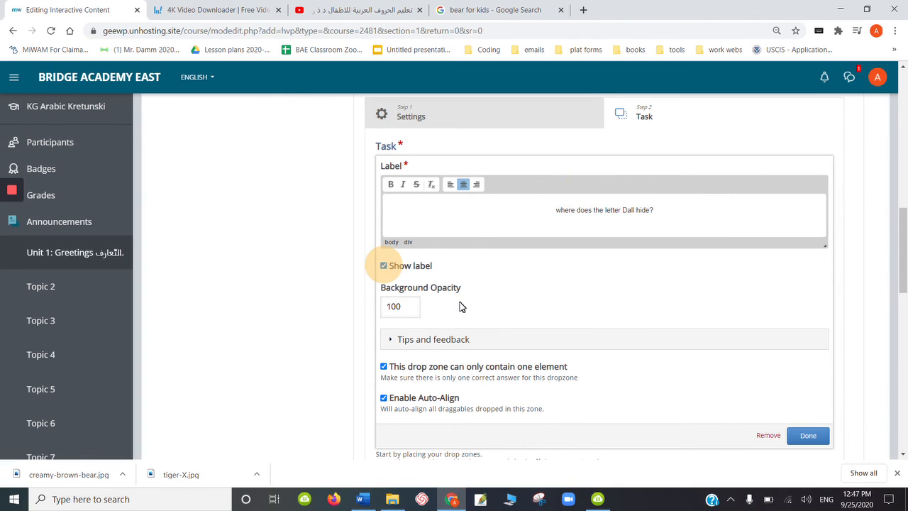
{"action": "left_click", "coordinate": [810, 437]}
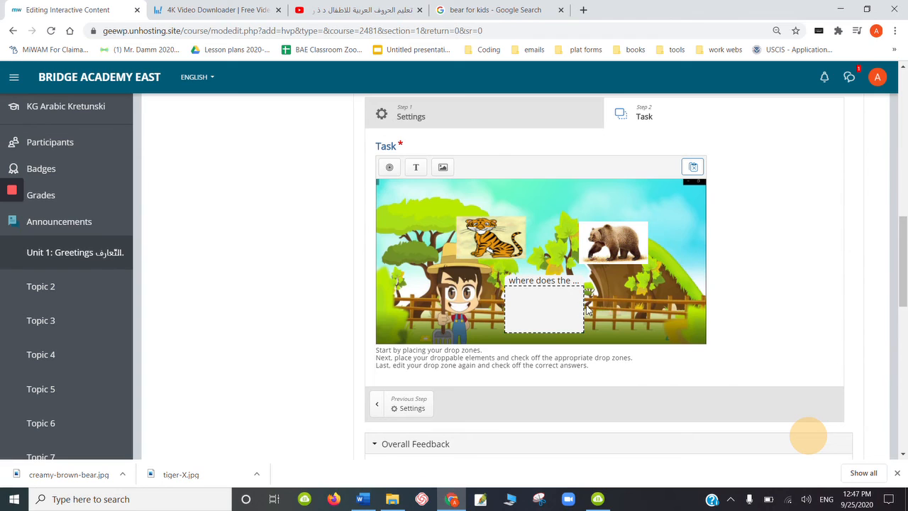
- Widen the drop zone until its whole question label fits, and shift it beside the farmer at the fence
{"action": "left_click", "coordinate": [577, 313]}
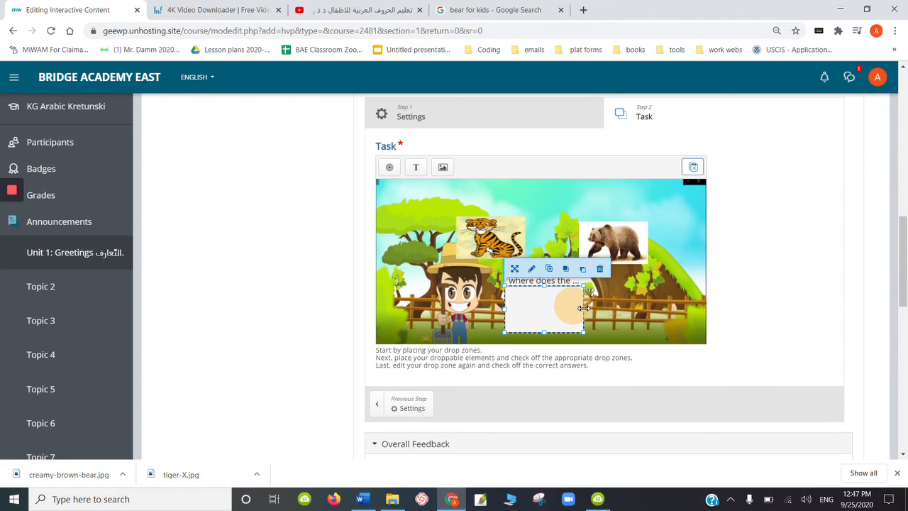
{"action": "left_click_drag", "start_coordinate": [583, 308], "coordinate": [649, 304]}
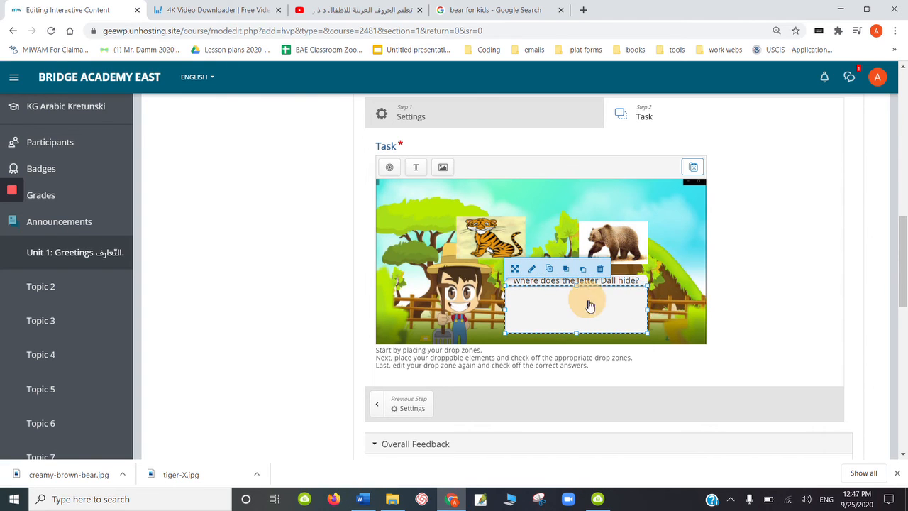
{"action": "left_click_drag", "start_coordinate": [587, 305], "coordinate": [562, 305]}
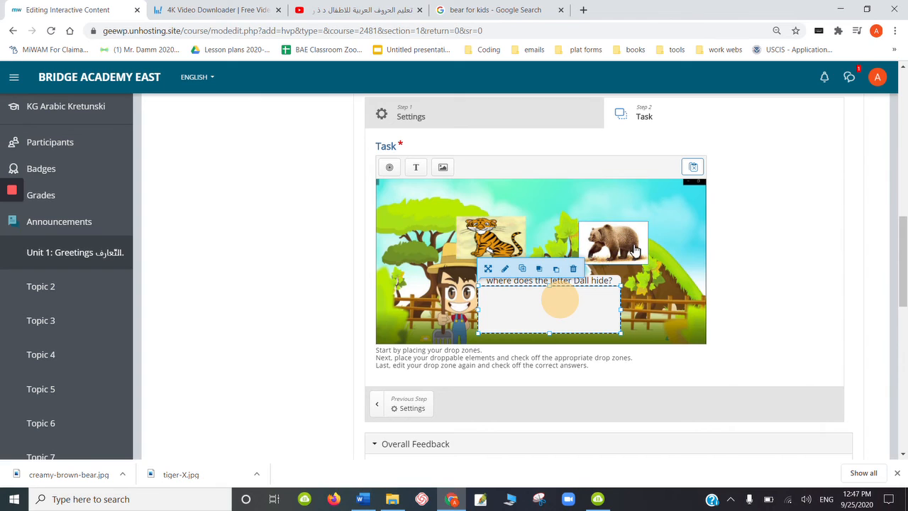
{"action": "left_click", "coordinate": [643, 282]}
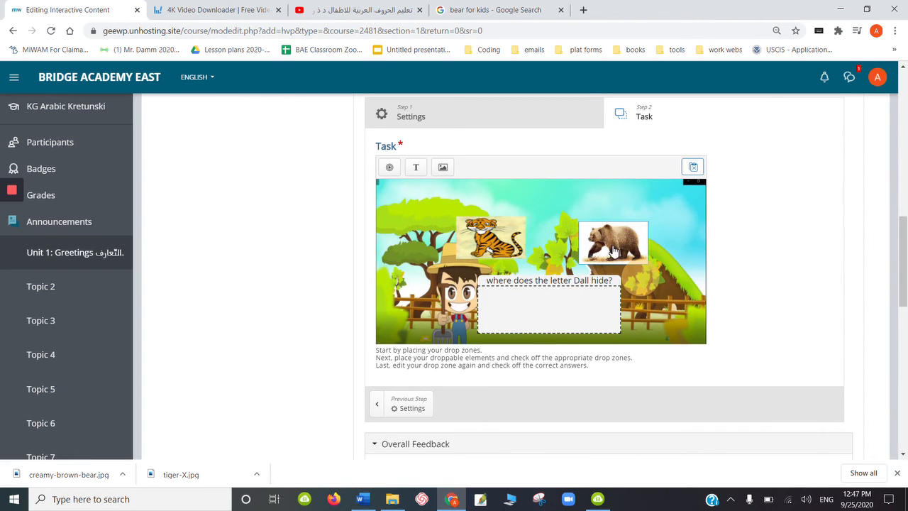
- Allow the bear picture to be dropped in the "where does the letter Dall hide?" zone
{"action": "double_click", "coordinate": [602, 252]}
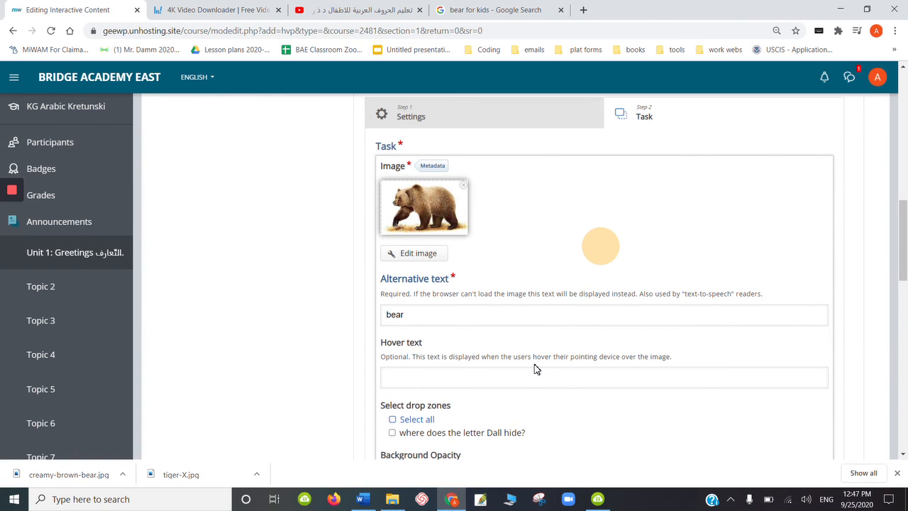
{"action": "left_click", "coordinate": [392, 433]}
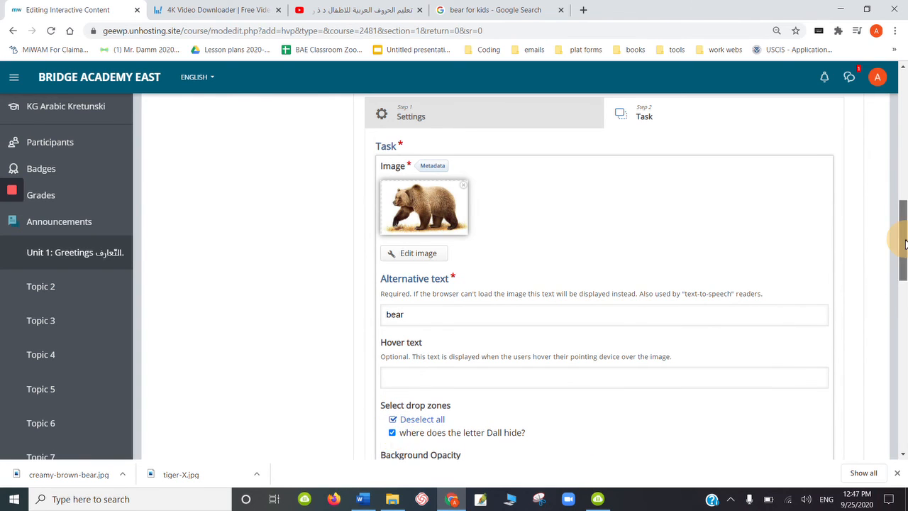
{"action": "left_click_drag", "start_coordinate": [900, 241], "coordinate": [899, 298]}
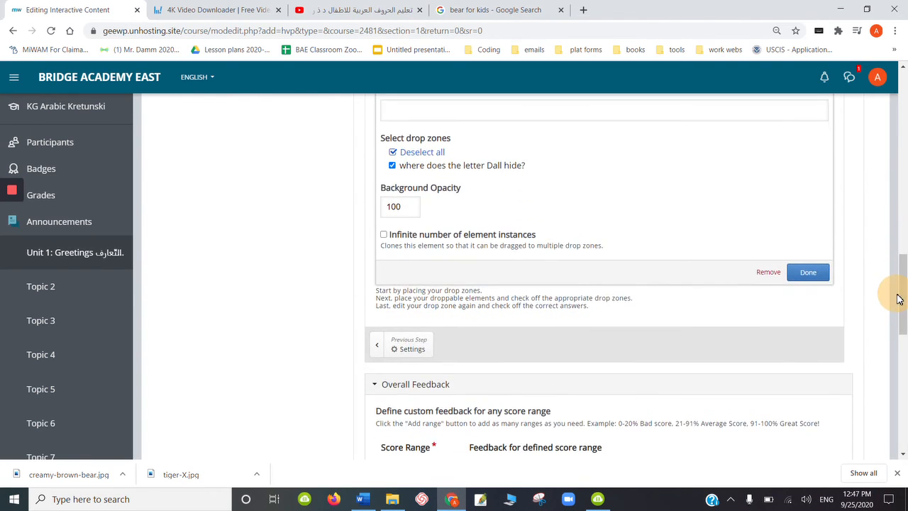
{"action": "left_click", "coordinate": [808, 274]}
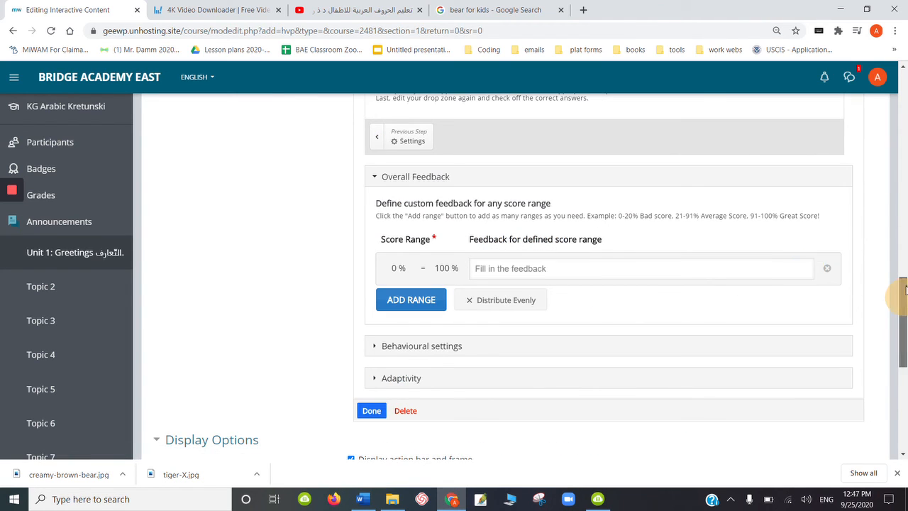
- Allow the tiger picture to be dropped in the "where does the letter Dall hide?" zone
{"action": "left_click_drag", "start_coordinate": [900, 284], "coordinate": [892, 222]}
{"action": "double_click", "coordinate": [489, 322]}
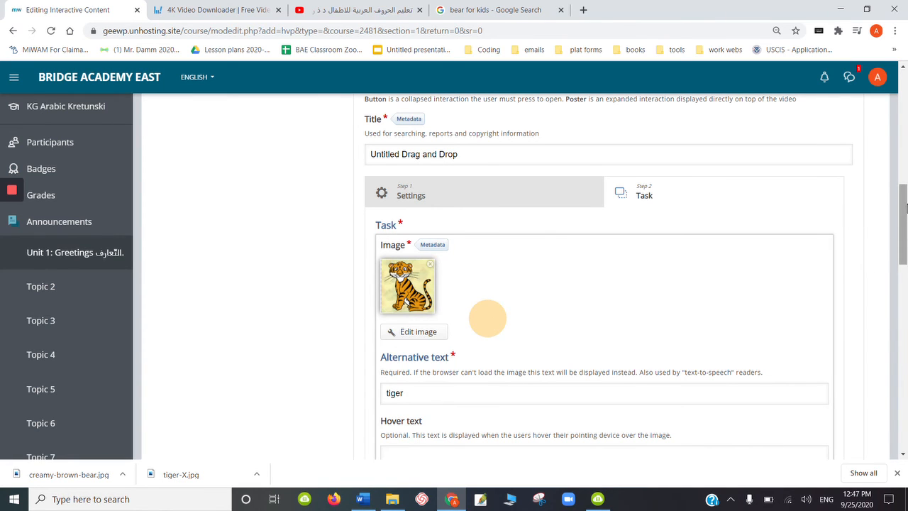
{"action": "left_click_drag", "start_coordinate": [905, 207], "coordinate": [901, 265]}
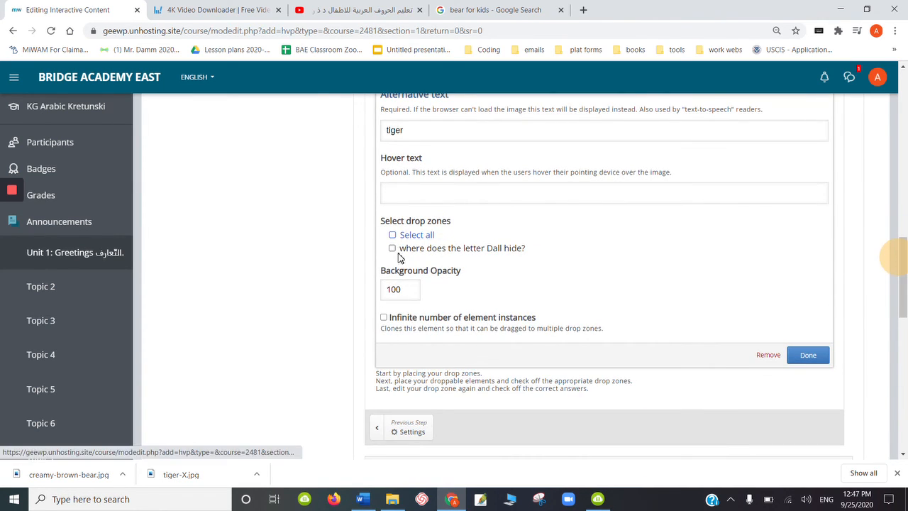
{"action": "left_click", "coordinate": [392, 248]}
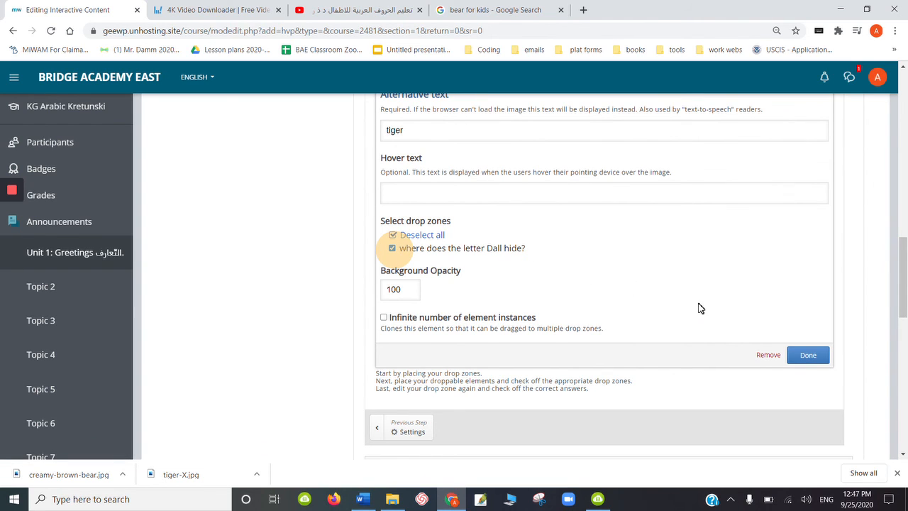
{"action": "left_click", "coordinate": [804, 354]}
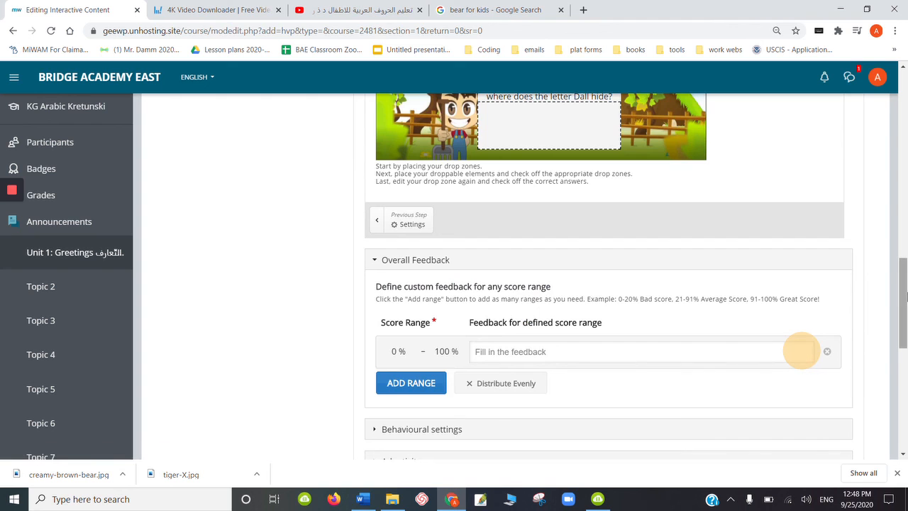
- Set the bear image as the drop zone's only correct element and finish its settings
{"action": "left_click_drag", "start_coordinate": [905, 297], "coordinate": [899, 256]}
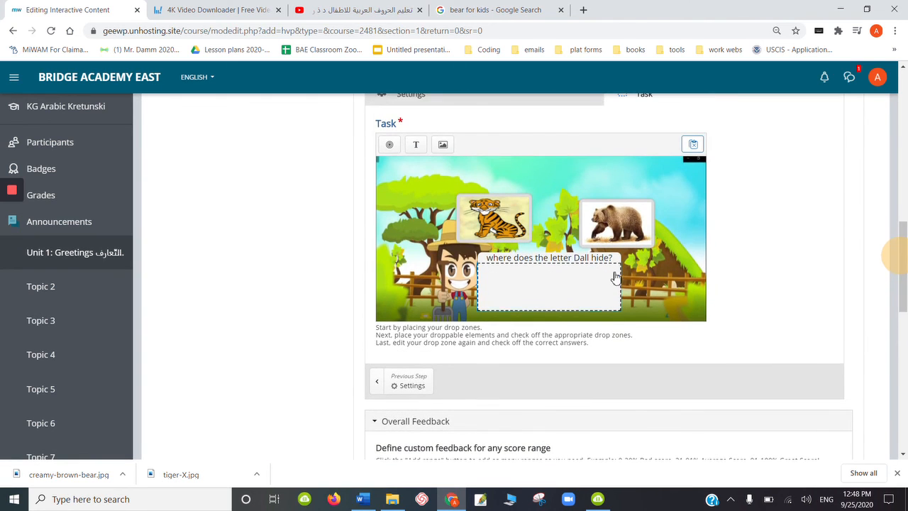
{"action": "double_click", "coordinate": [551, 288]}
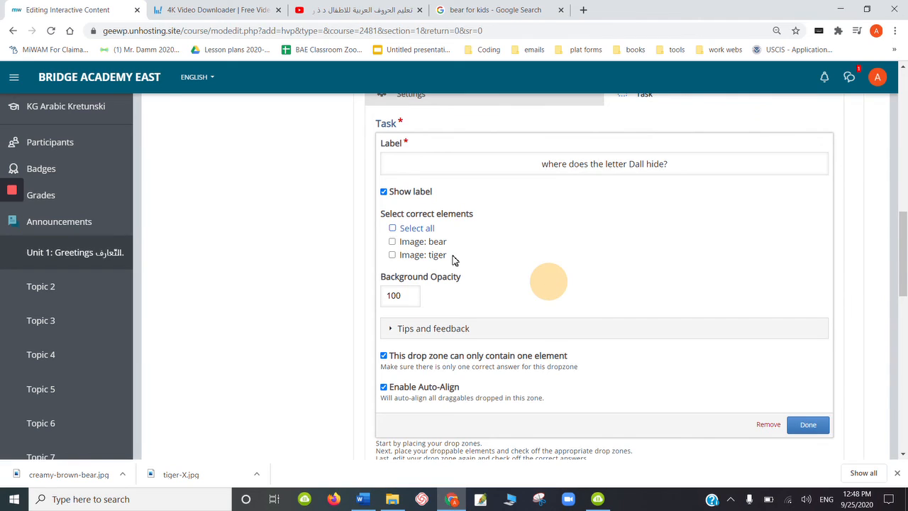
{"action": "left_click", "coordinate": [393, 242]}
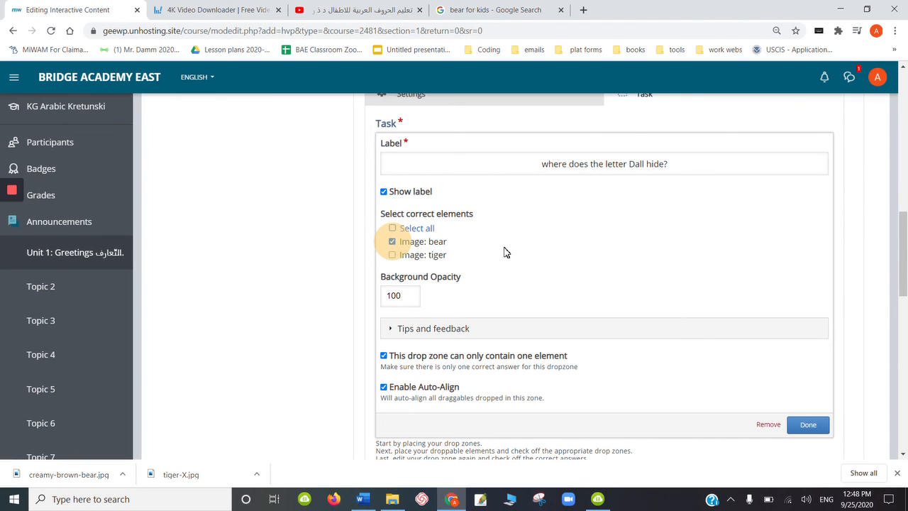
{"action": "left_click", "coordinate": [809, 426]}
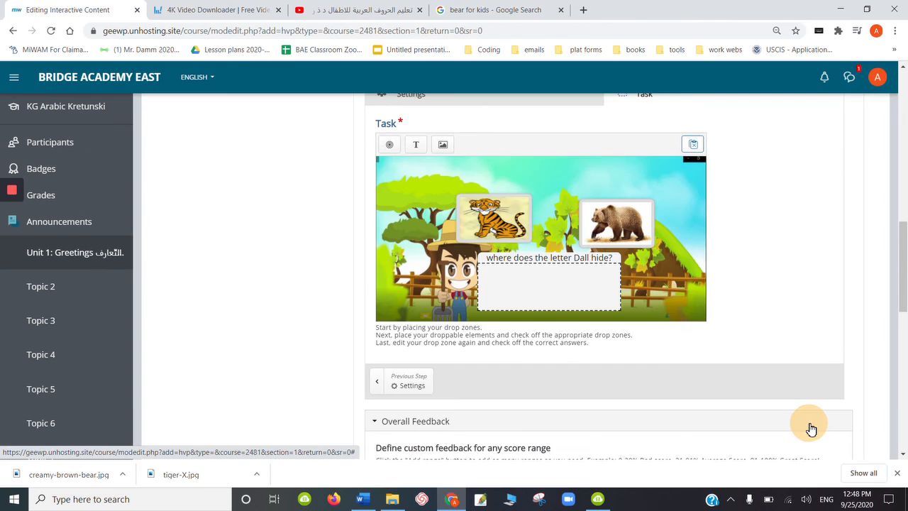
- Require full score for the drag-and-drop task before proceeding, and finish the interaction's settings
{"action": "left_click_drag", "start_coordinate": [898, 275], "coordinate": [905, 247]}
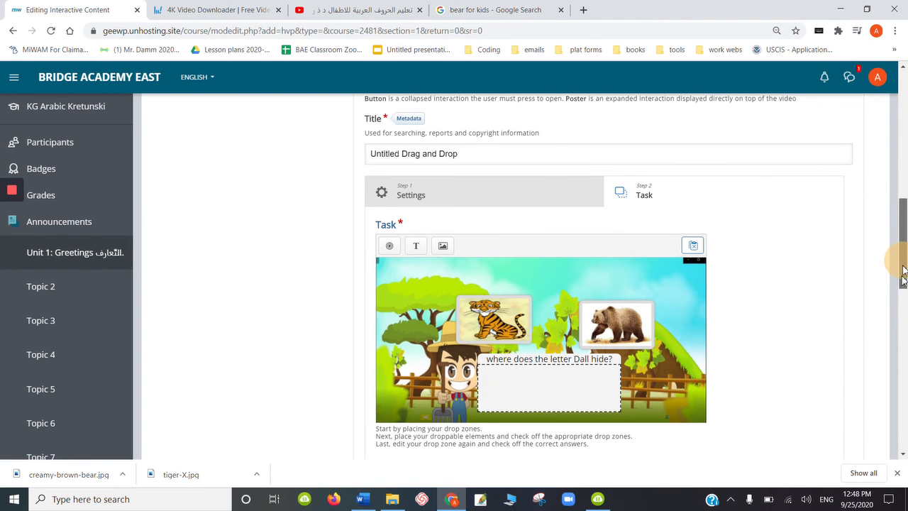
{"action": "left_click_drag", "start_coordinate": [900, 266], "coordinate": [900, 350]}
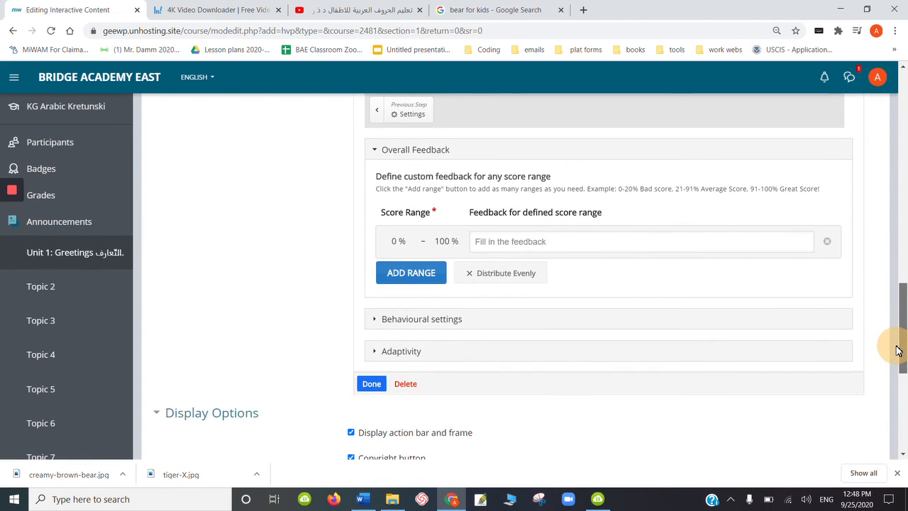
{"action": "left_click", "coordinate": [400, 353]}
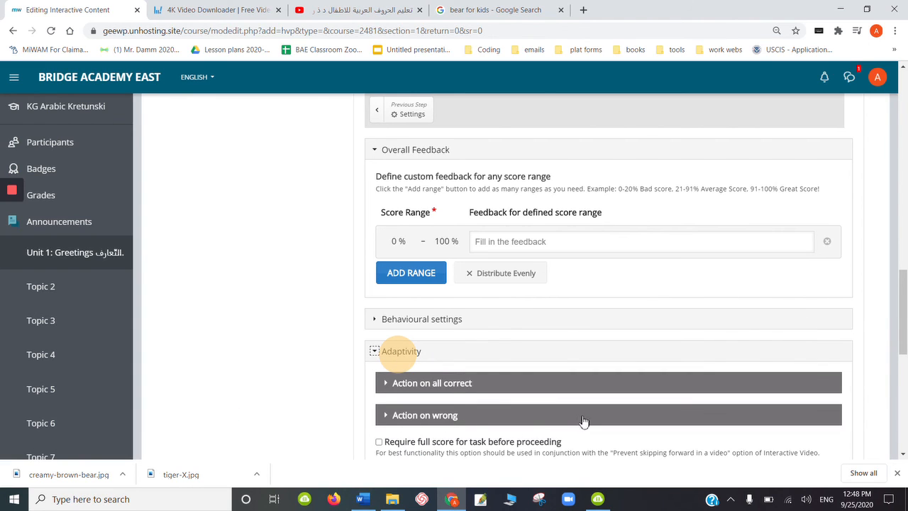
{"action": "left_click_drag", "start_coordinate": [904, 315], "coordinate": [902, 346]}
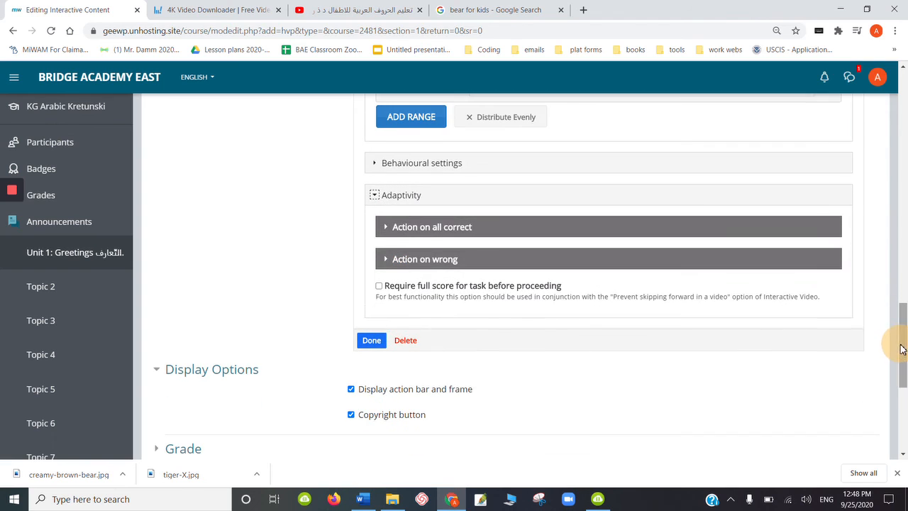
{"action": "left_click", "coordinate": [380, 287]}
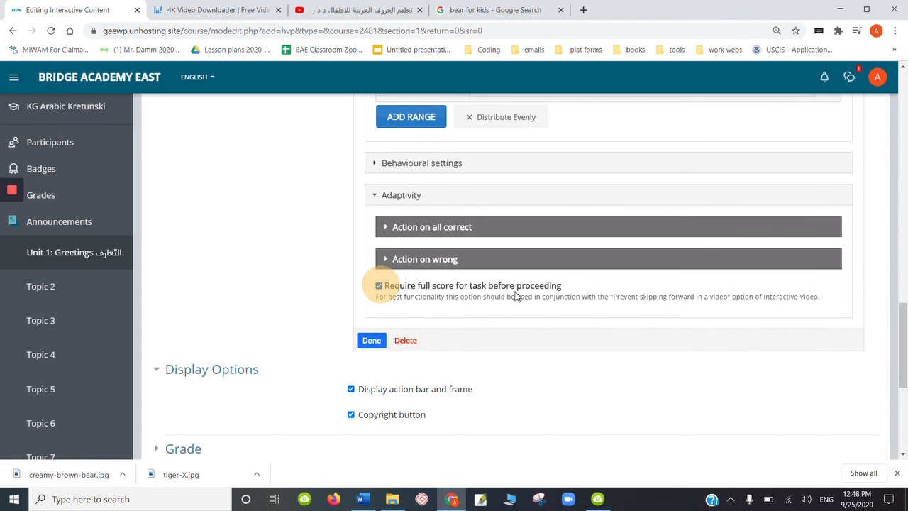
{"action": "left_click", "coordinate": [371, 342]}
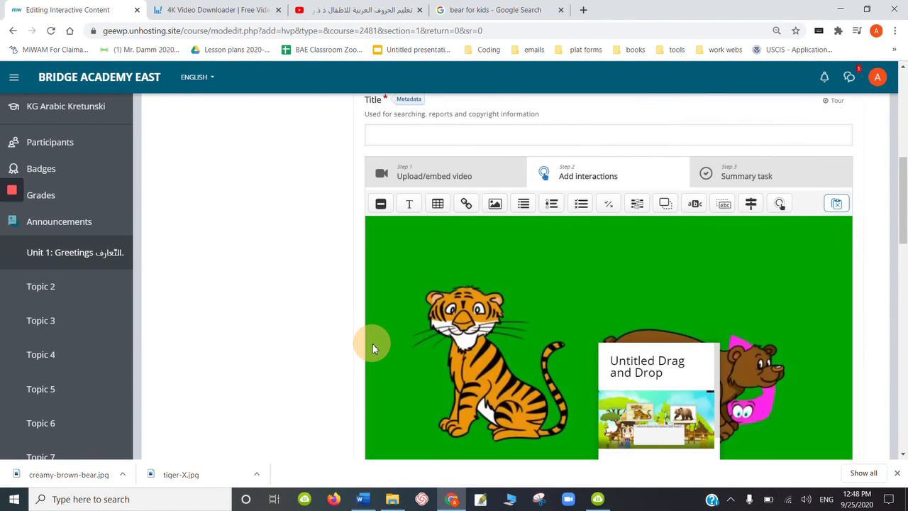
- Widen the drag-and-drop poster on the video in both directions to about three quarters of the frame's width
{"action": "left_click", "coordinate": [680, 391]}
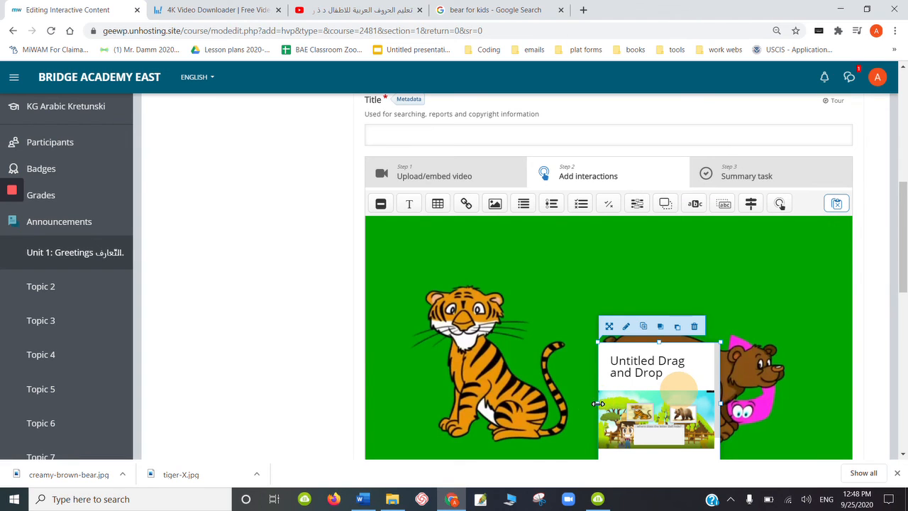
{"action": "left_click_drag", "start_coordinate": [598, 403], "coordinate": [448, 381]}
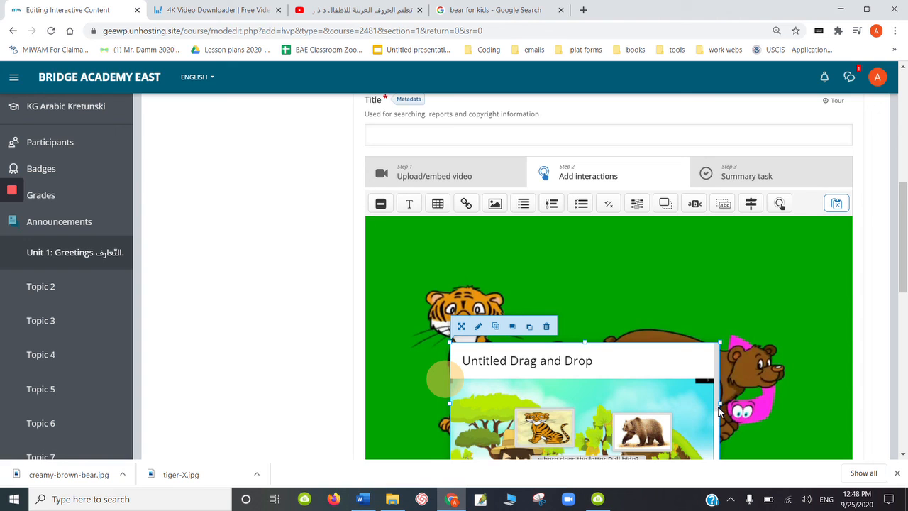
{"action": "left_click_drag", "start_coordinate": [721, 403], "coordinate": [829, 372]}
{"action": "scroll", "coordinate": [906, 306], "scroll_direction": "down", "scroll_amount": 2}
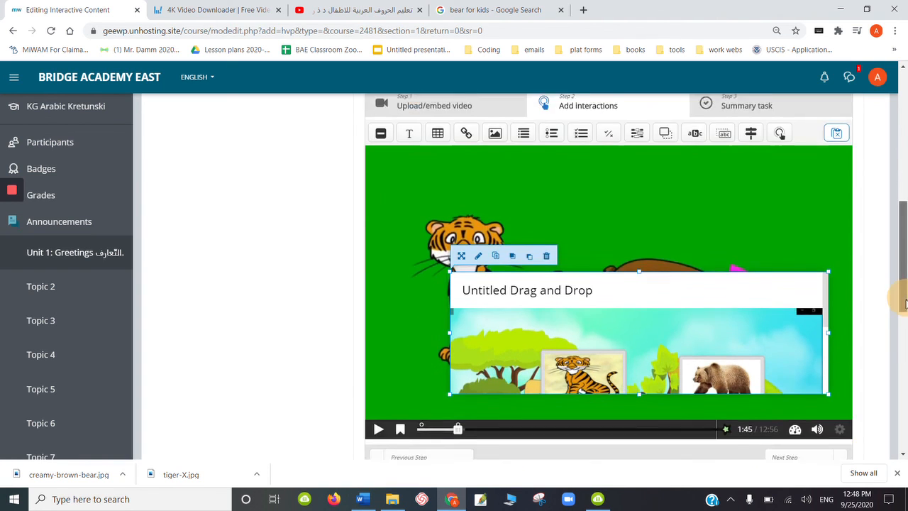
- Retitle the drag-and-drop interaction "where does the letter Dall hide?" and finish its settings
{"action": "double_click", "coordinate": [631, 268]}
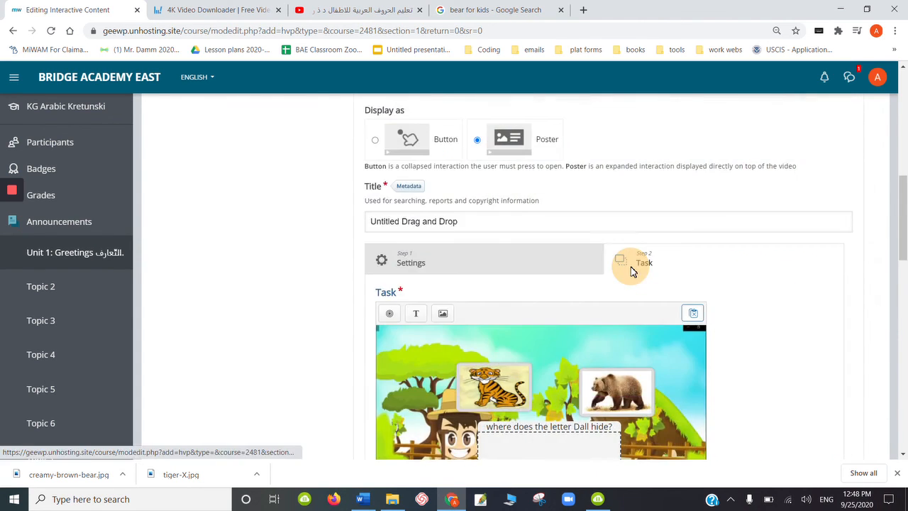
{"action": "left_click_drag", "start_coordinate": [469, 222], "coordinate": [360, 238]}
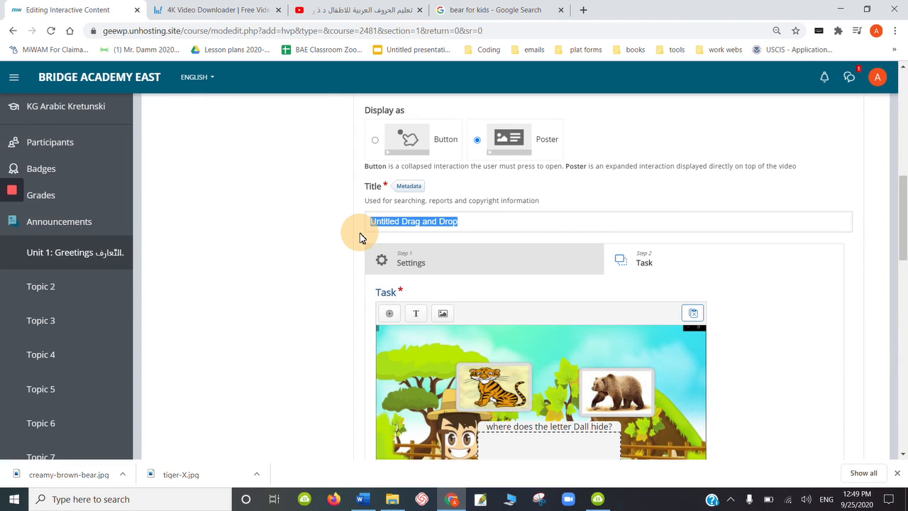
{"action": "type", "text": "where doe"}
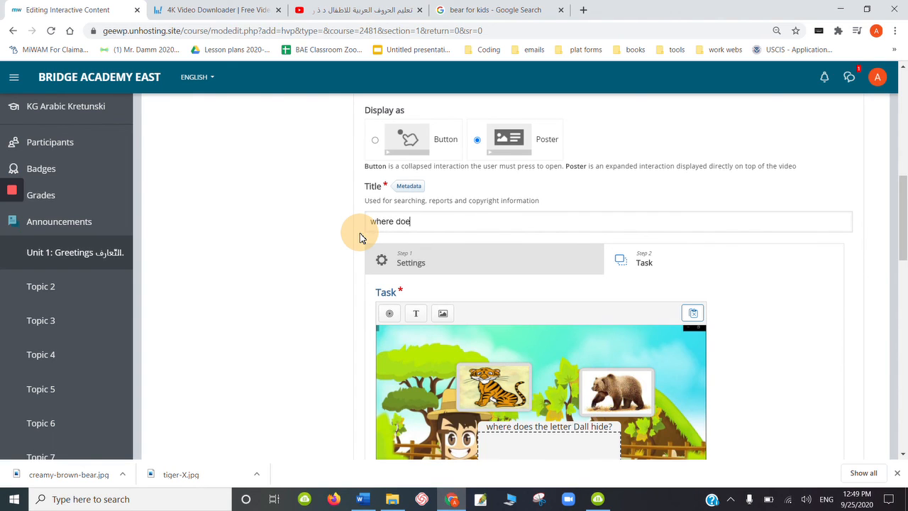
{"action": "type", "text": "s the letter Dall hide"}
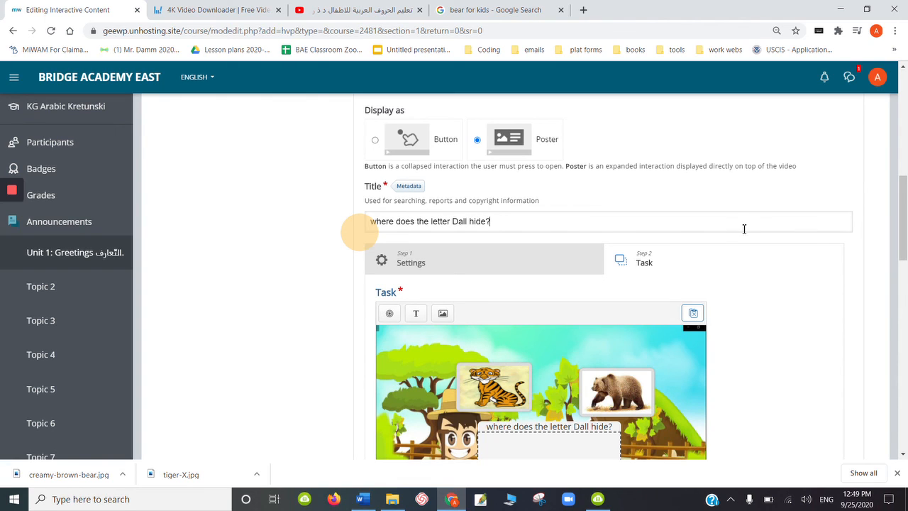
{"action": "left_click_drag", "start_coordinate": [903, 217], "coordinate": [894, 345]}
{"action": "left_click", "coordinate": [372, 309]}
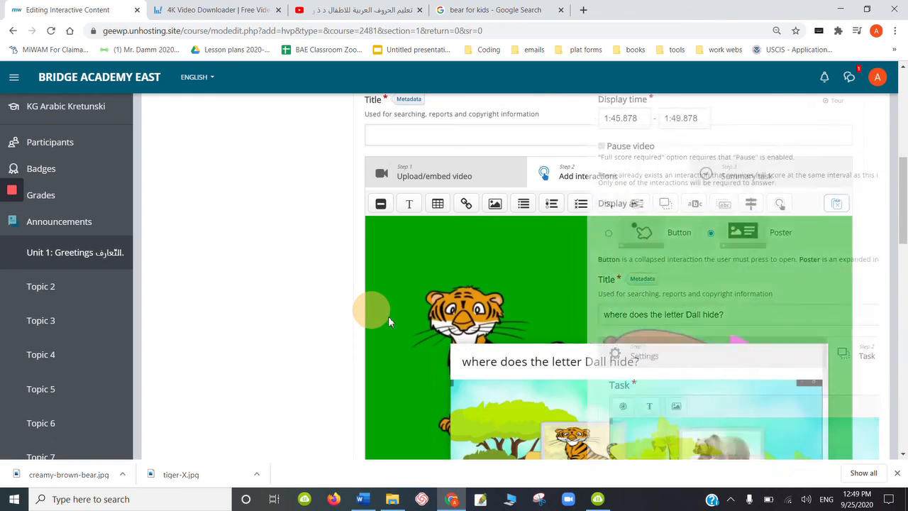
- Move the drag-and-drop poster up toward the video's top edge and enlarge it until both animal images and the drop zone show
{"action": "left_click_drag", "start_coordinate": [705, 387], "coordinate": [675, 269]}
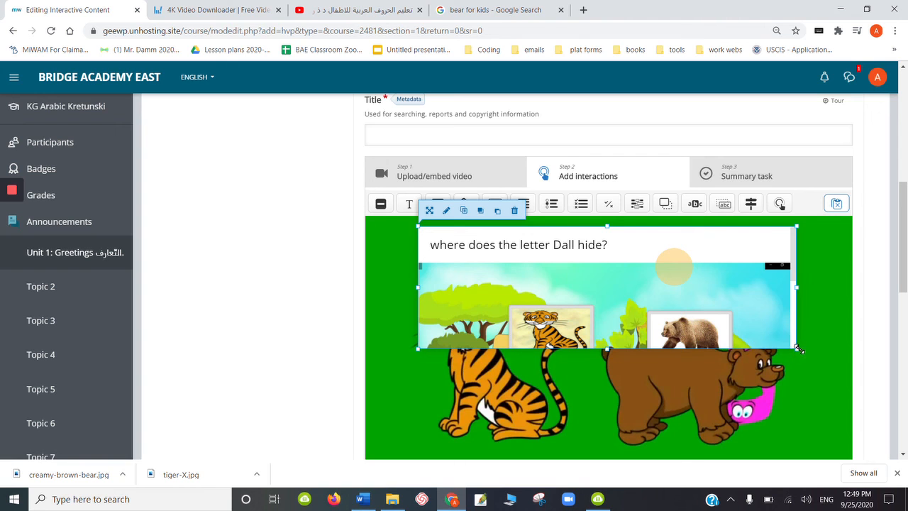
{"action": "left_click_drag", "start_coordinate": [798, 348], "coordinate": [845, 437]}
{"action": "mouse_move", "coordinate": [857, 452]}
{"action": "left_mouse_down"}
{"action": "mouse_move", "coordinate": [861, 444]}
{"action": "mouse_move", "coordinate": [845, 448]}
{"action": "left_mouse_up"}
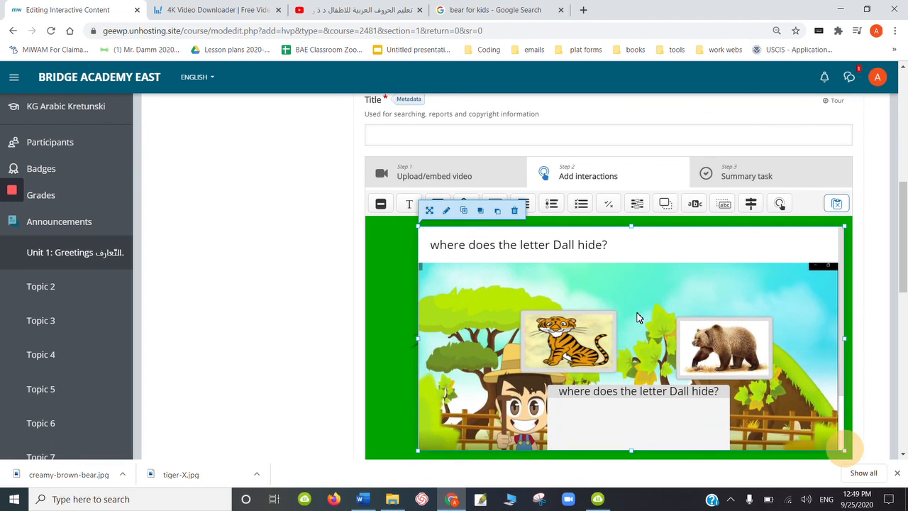
{"action": "left_click_drag", "start_coordinate": [640, 319], "coordinate": [611, 303]}
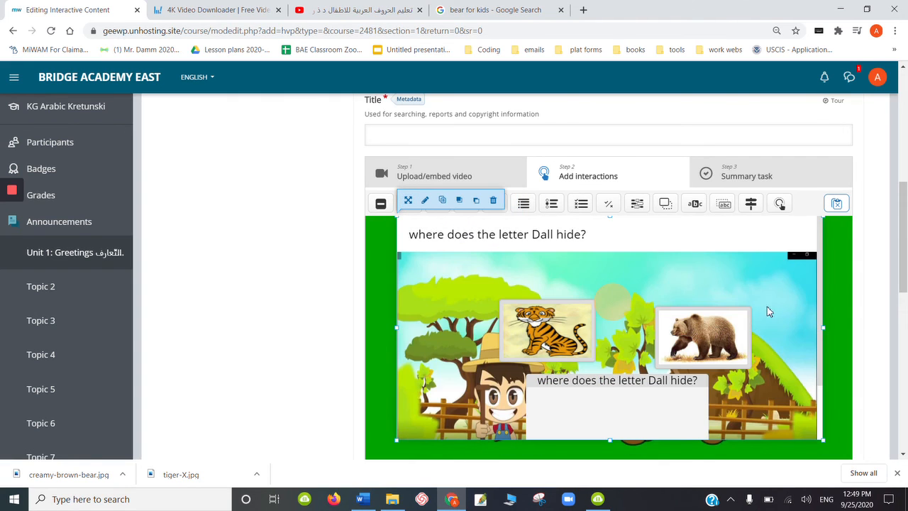
- Stretch the drag-and-drop poster in width and height until it fills the entire video frame
{"action": "left_click_drag", "start_coordinate": [826, 327], "coordinate": [850, 327]}
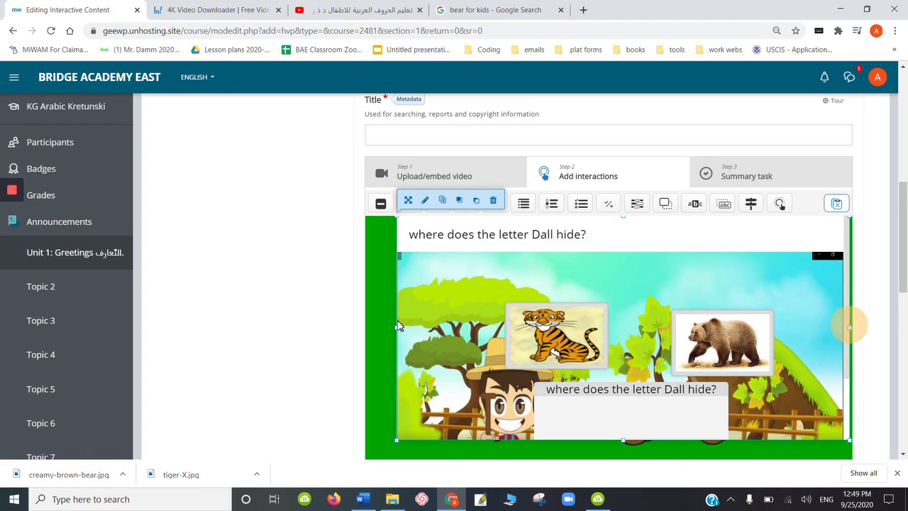
{"action": "left_click_drag", "start_coordinate": [397, 327], "coordinate": [371, 329]}
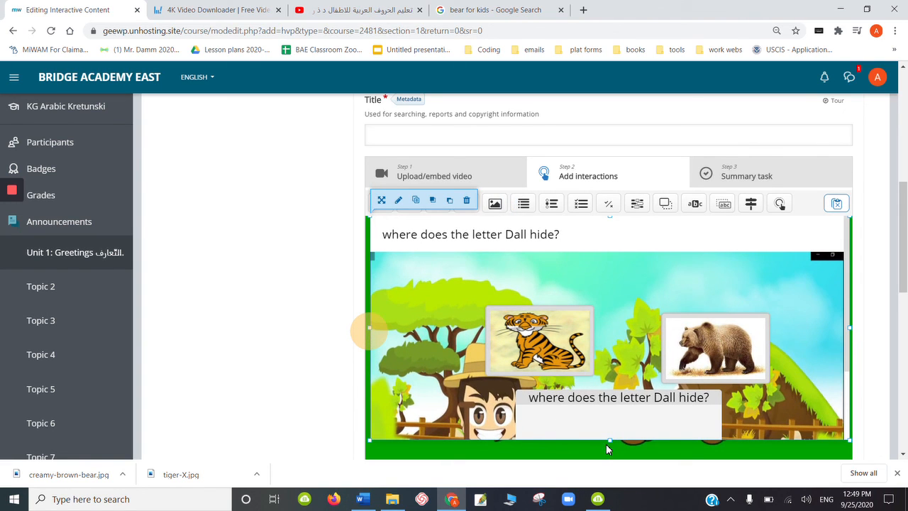
{"action": "left_click_drag", "start_coordinate": [610, 441], "coordinate": [613, 463]}
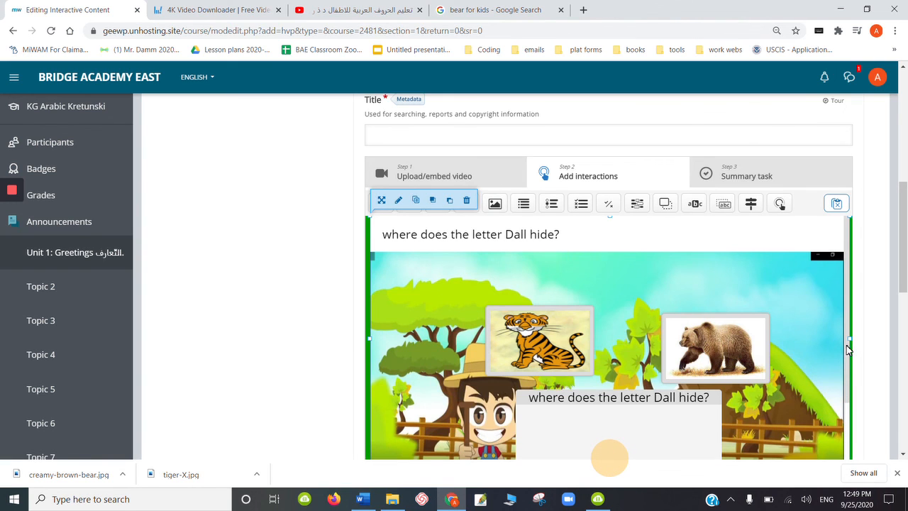
{"action": "left_click_drag", "start_coordinate": [850, 357], "coordinate": [828, 319]}
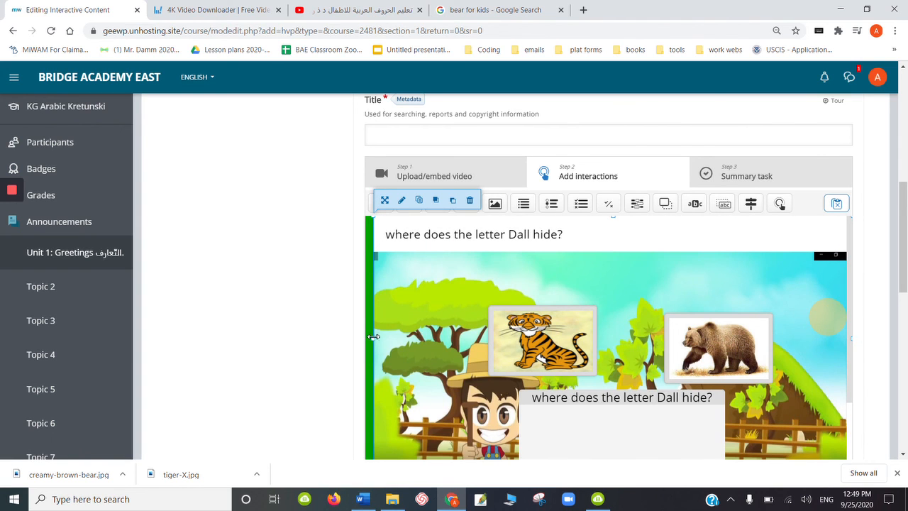
{"action": "left_click_drag", "start_coordinate": [375, 339], "coordinate": [356, 338]}
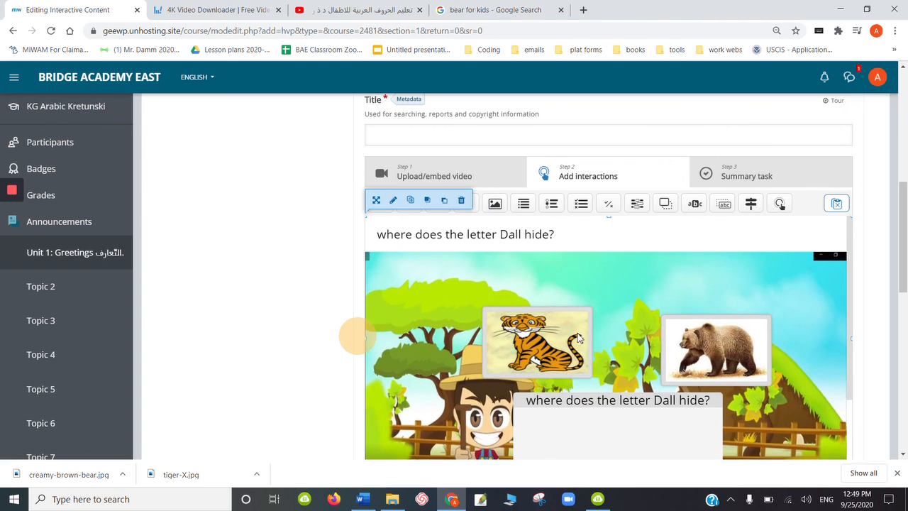
{"action": "left_click_drag", "start_coordinate": [899, 265], "coordinate": [904, 299]}
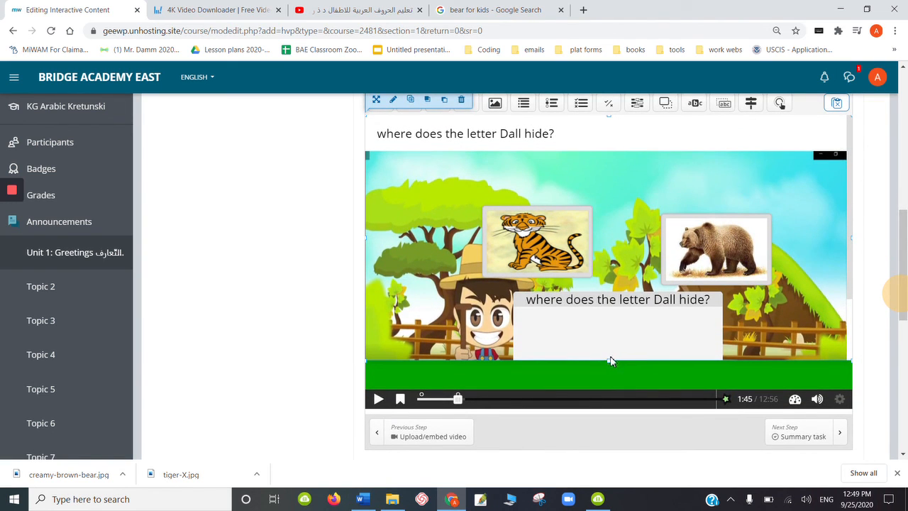
{"action": "left_click_drag", "start_coordinate": [610, 362], "coordinate": [606, 397]}
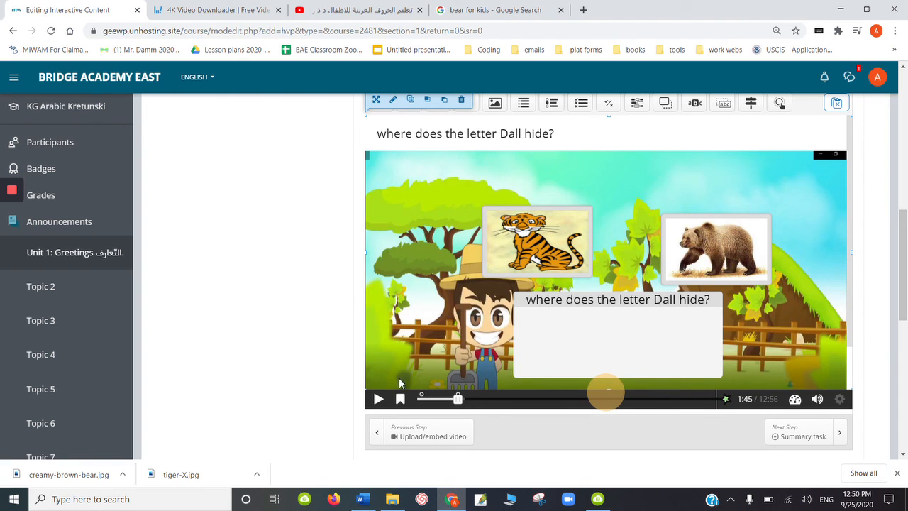
- Play the video on to 2:30, pause it, and add a Summary interaction at that point
{"action": "left_click", "coordinate": [379, 401]}
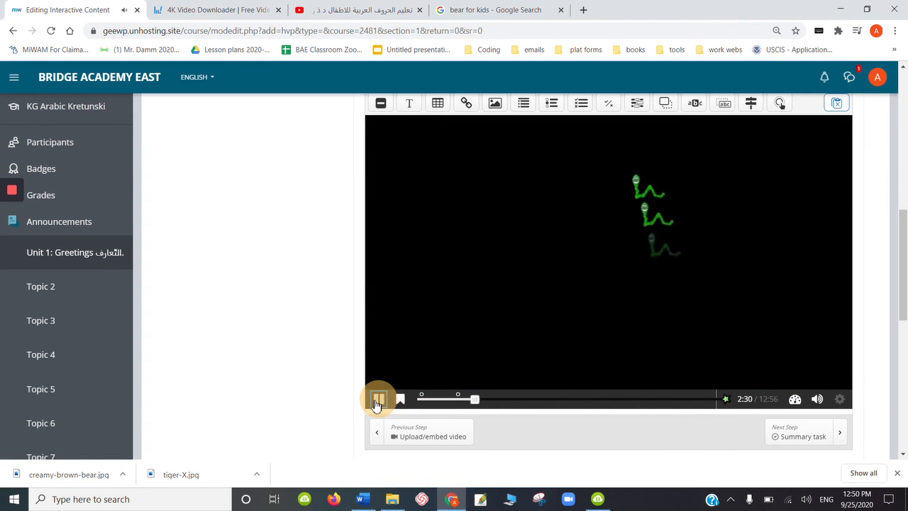
{"action": "left_click", "coordinate": [380, 398]}
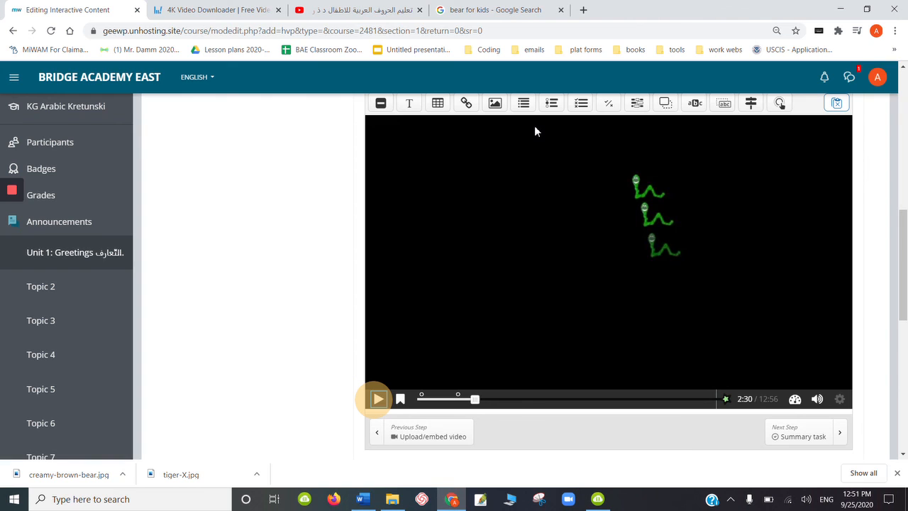
{"action": "left_click", "coordinate": [525, 106]}
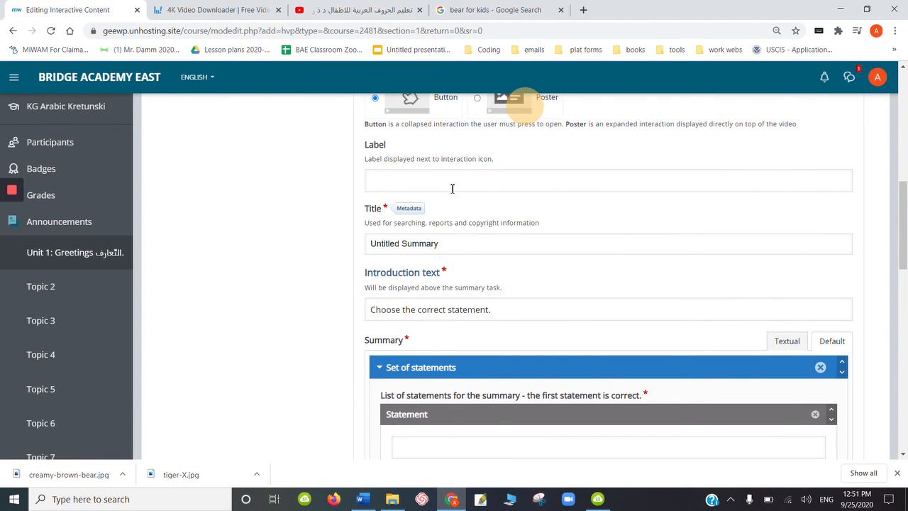
- Title the Summary interaction "write the letter Dall."
{"action": "left_click", "coordinate": [452, 188]}
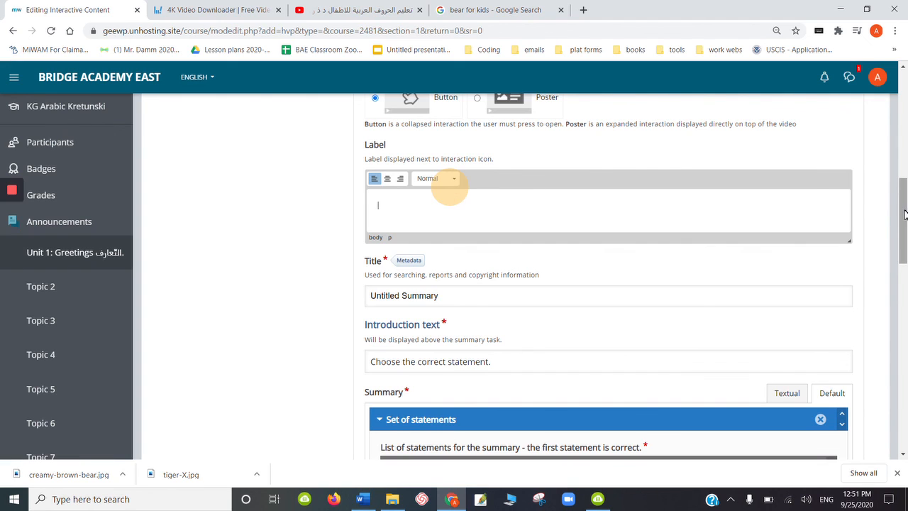
{"action": "left_click_drag", "start_coordinate": [906, 214], "coordinate": [905, 225]}
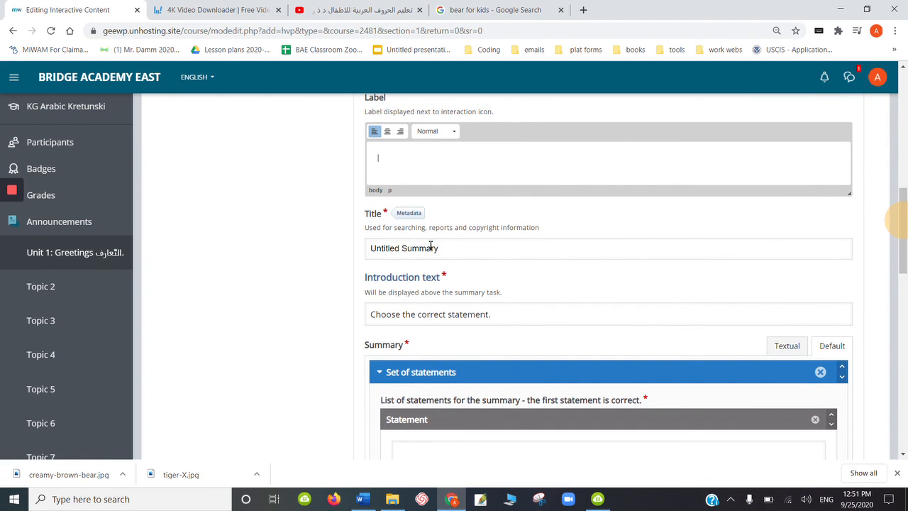
{"action": "left_click", "coordinate": [455, 255]}
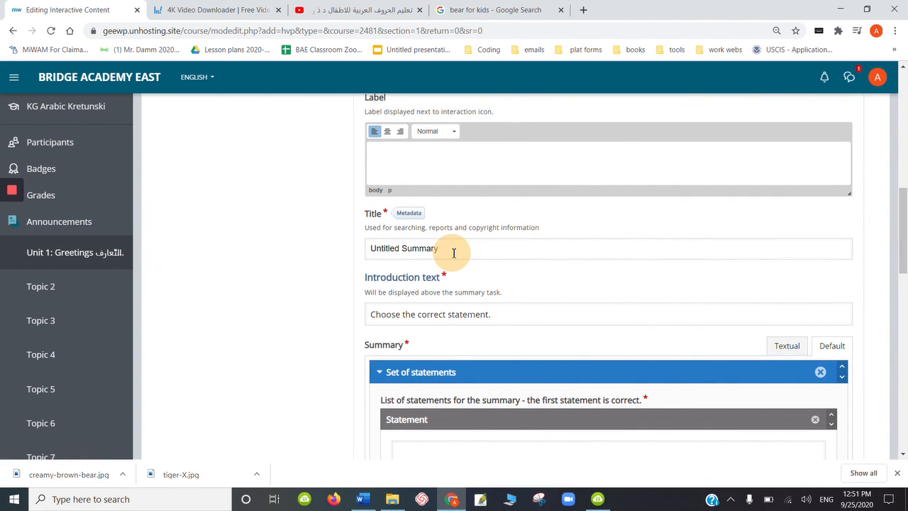
{"action": "left_click_drag", "start_coordinate": [454, 253], "coordinate": [355, 260]}
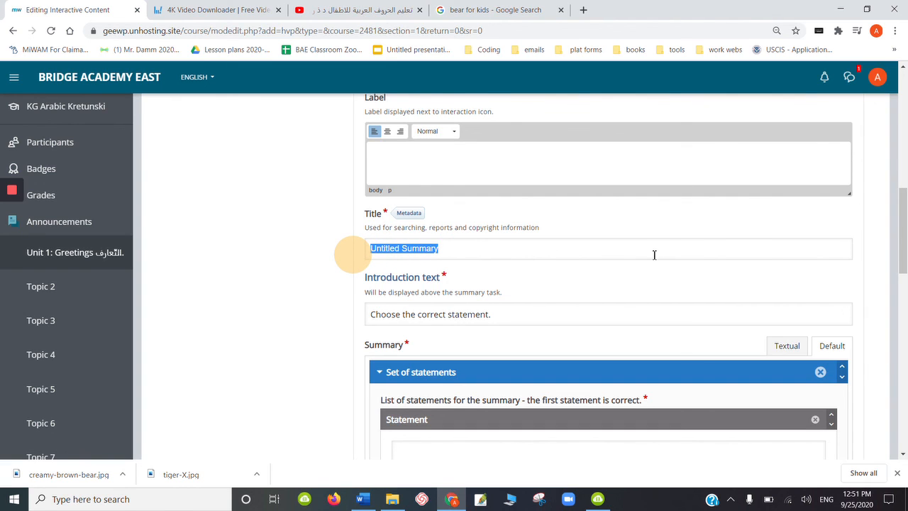
{"action": "type", "text": "W"}
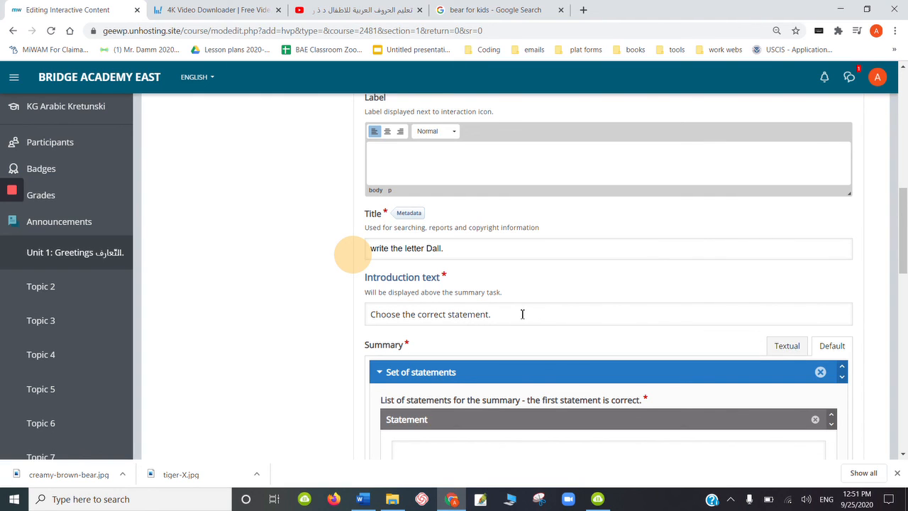
{"action": "left_click", "coordinate": [903, 230]}
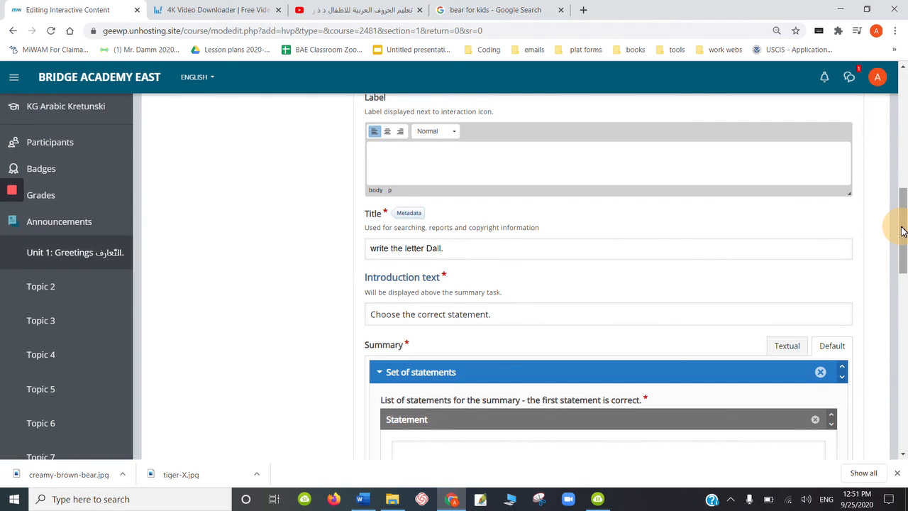